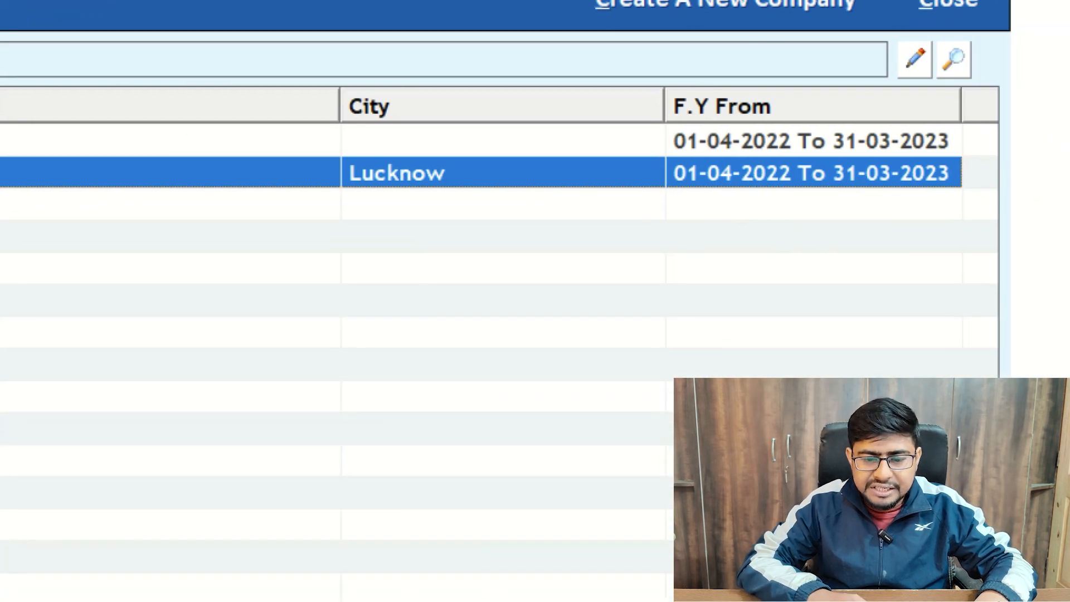
Open the SURGICAL NURSING HOME company and log in as admin with the account password
drag(321, 209, 460, 210)
drag(683, 210, 892, 217)
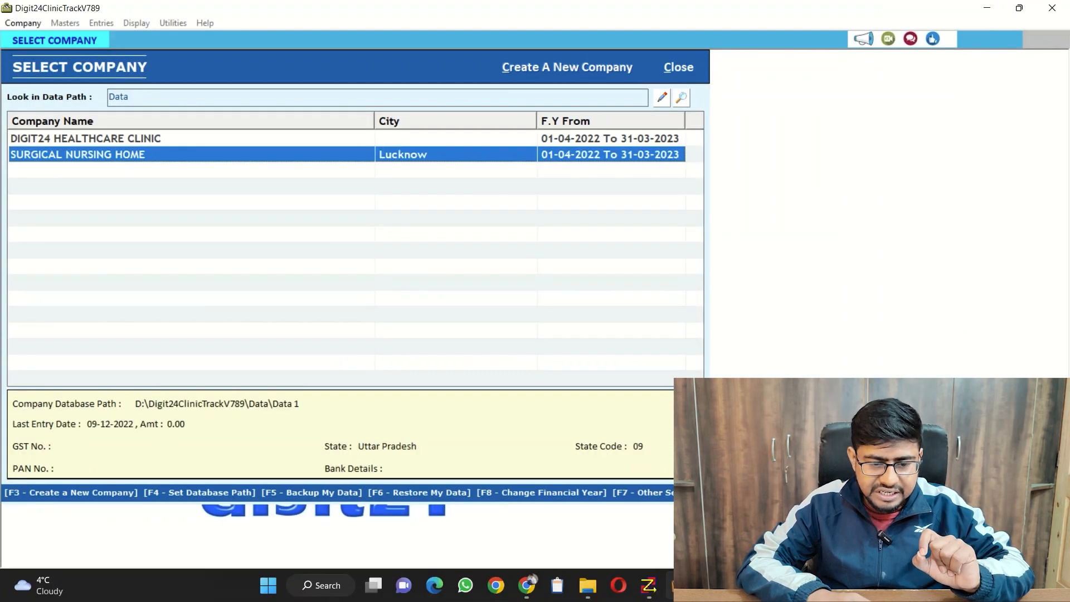
key(Return)
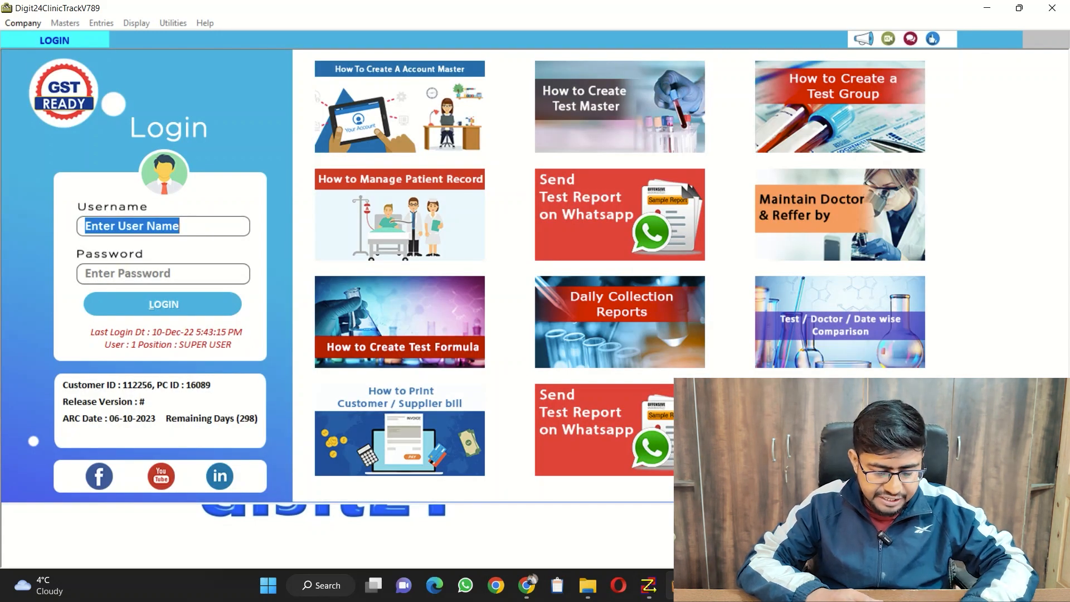
text(admin)
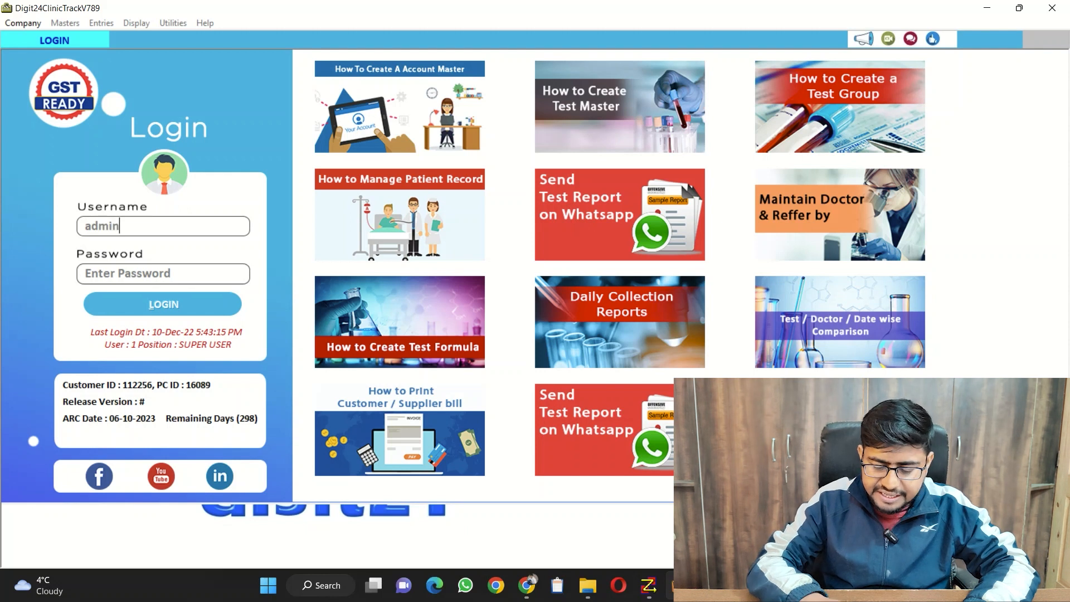
key(Tab)
text(***)
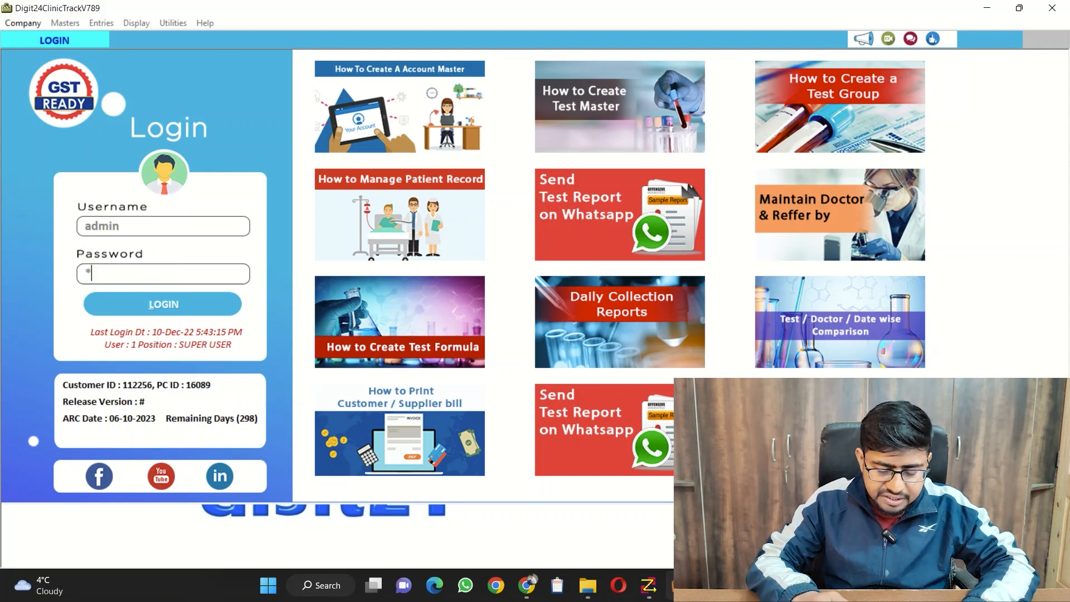
text(**)
key(Return)
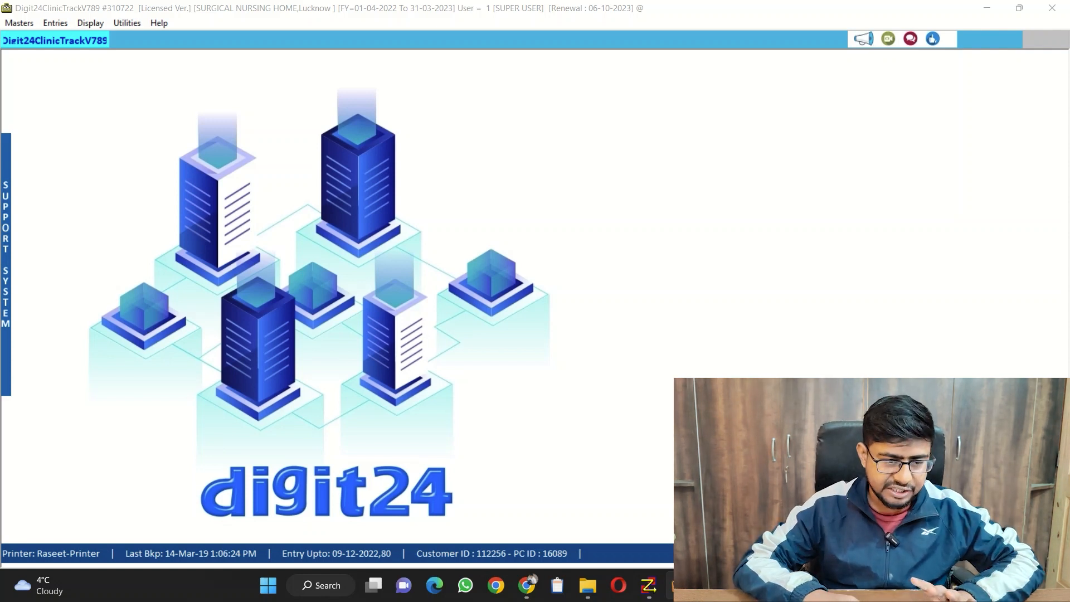
Look over the available master records and open the Medicine master
click(19, 22)
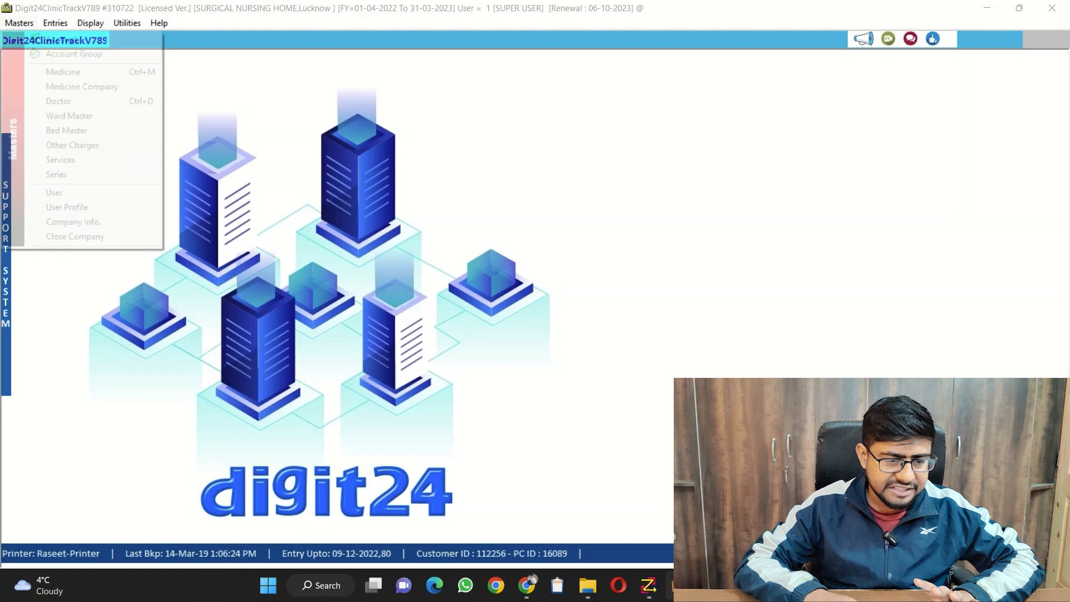
key(Down)
key(Down)
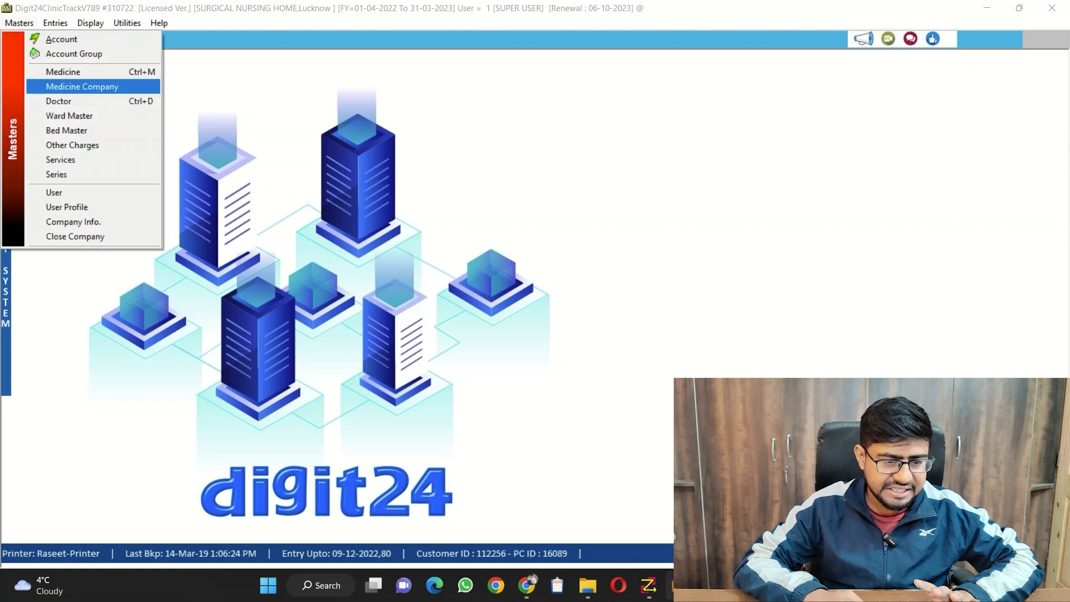
key(Down)
key(Down)
key(Down)
key(Down)
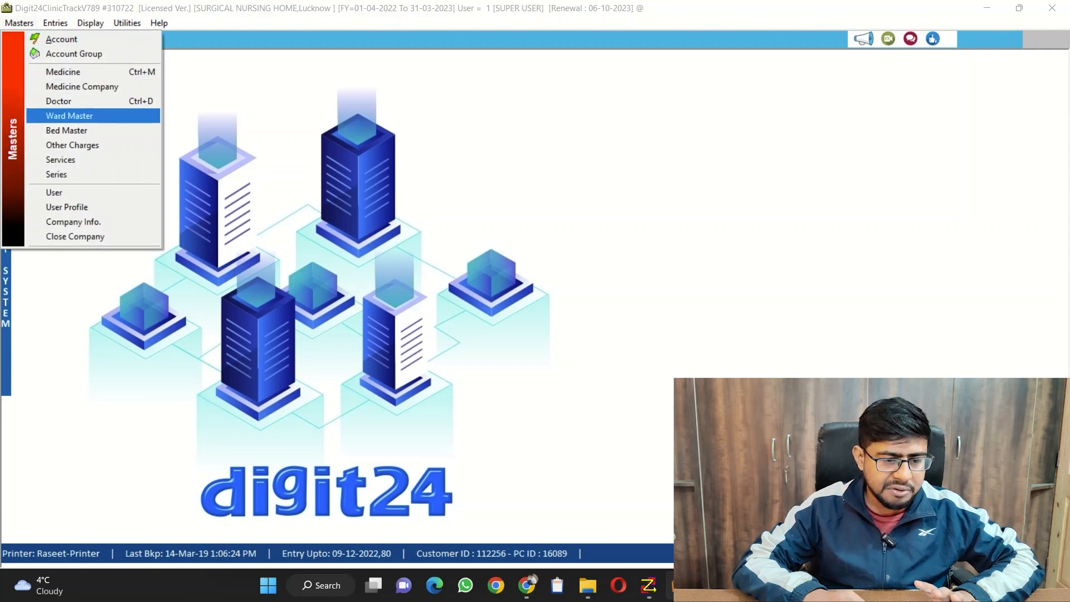
key(Down)
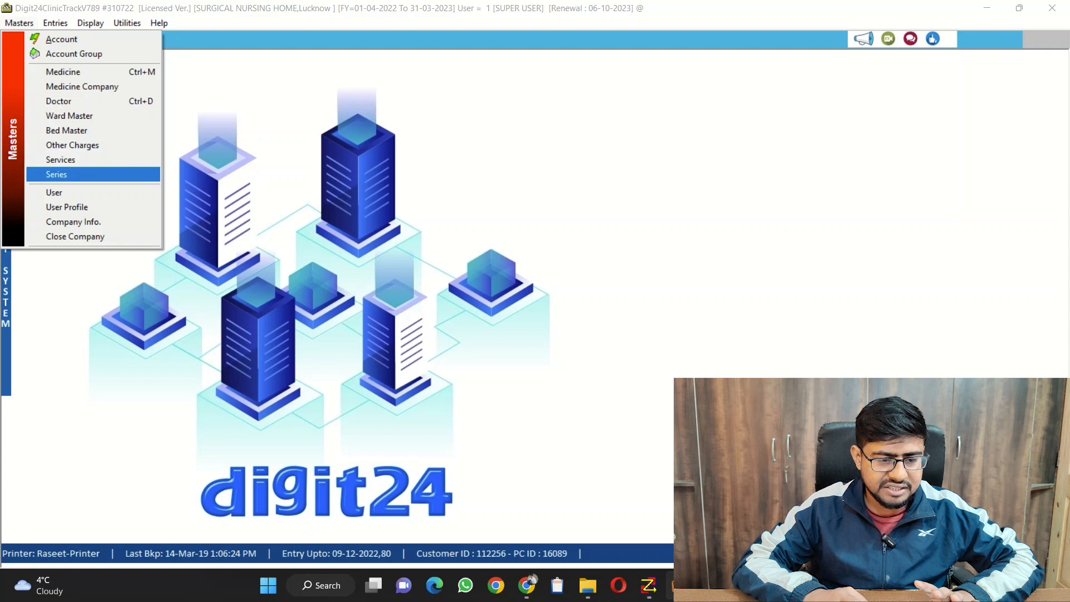
key(Up)
key(Up)
key(Up)
key(Up)
key(Up)
key(Up)
key(Up)
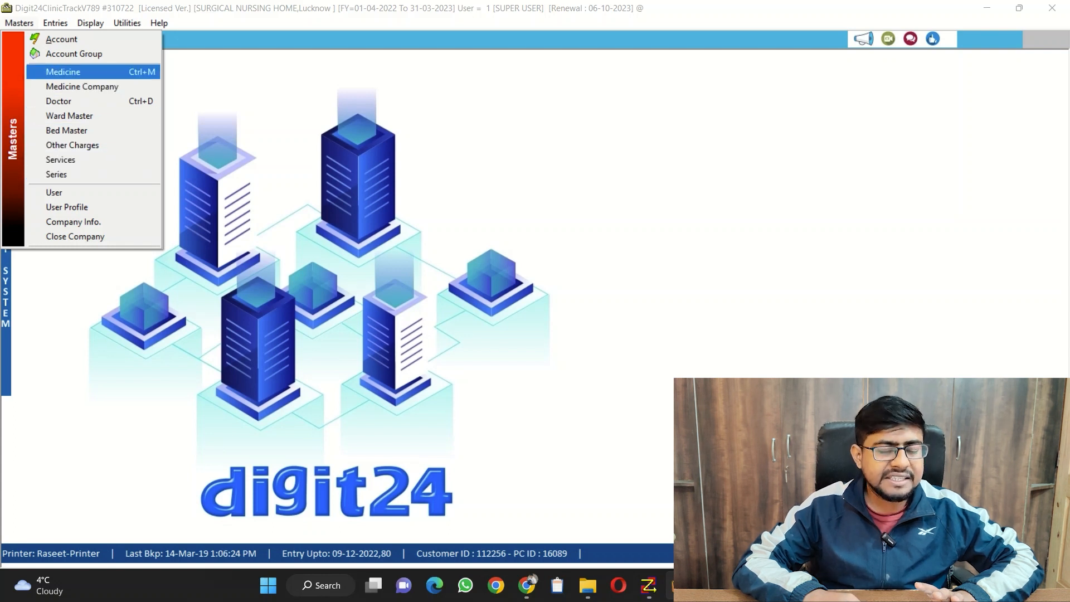
key(Return)
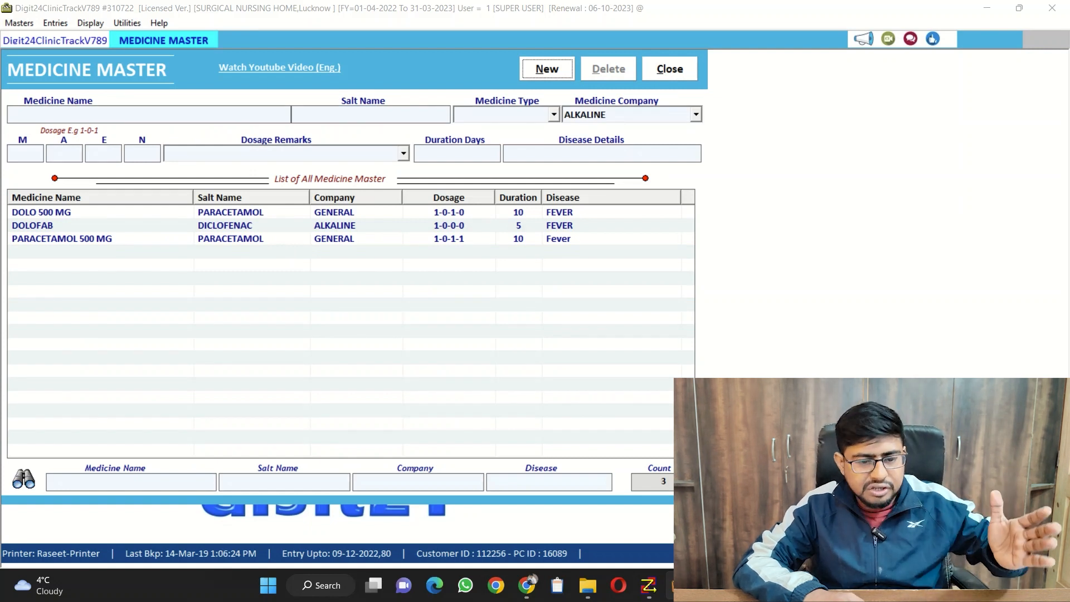
Look through the remaining master types and open the Services master
key(alt)
key(Down)
key(Down)
key(Down)
key(Down)
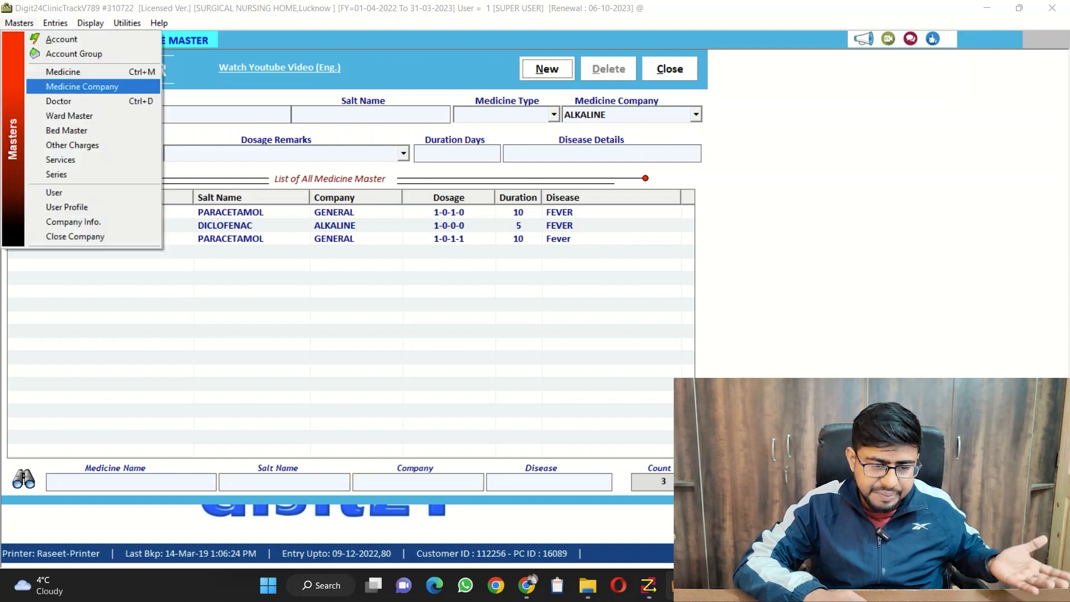
key(Down)
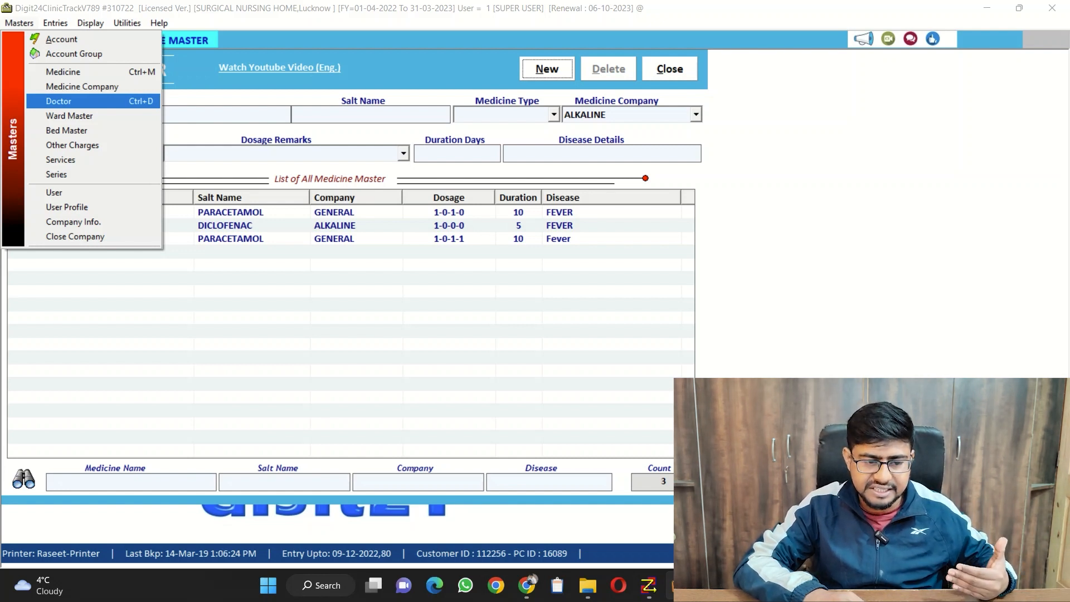
key(Down)
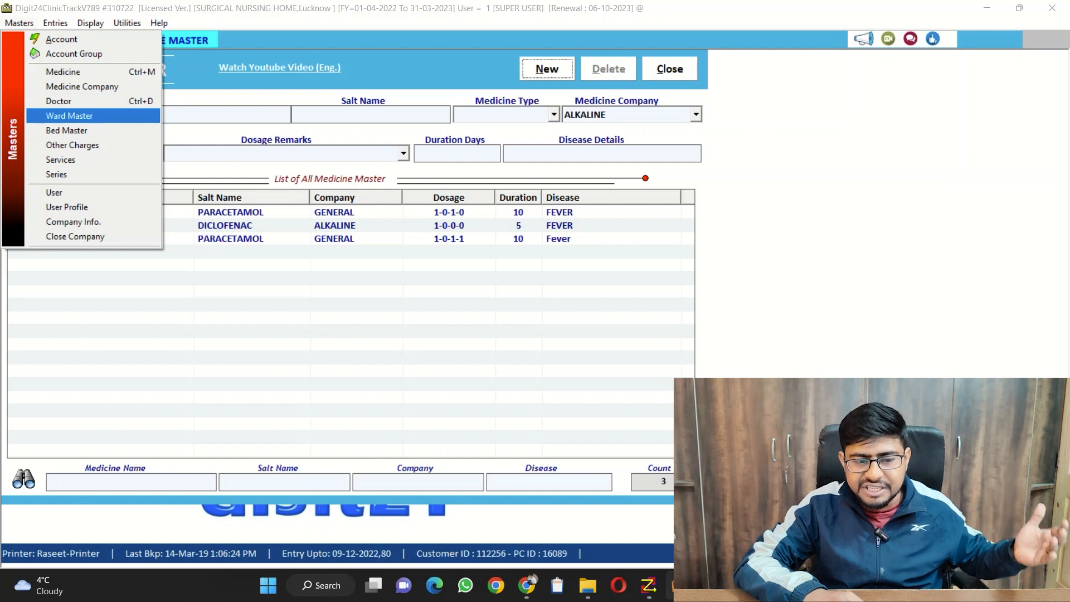
key(Down)
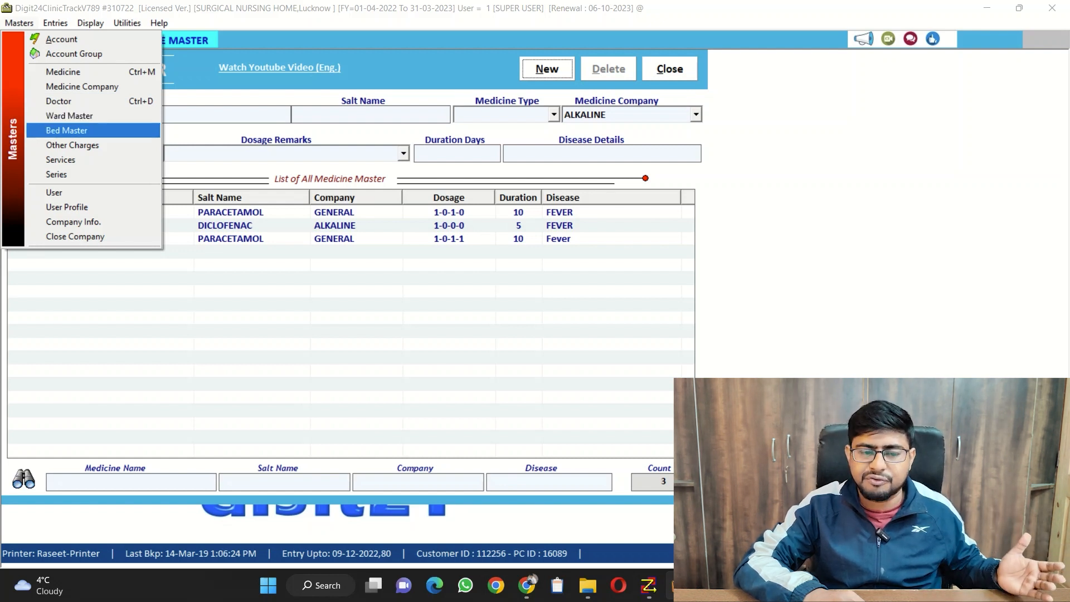
key(Down)
key(Down)
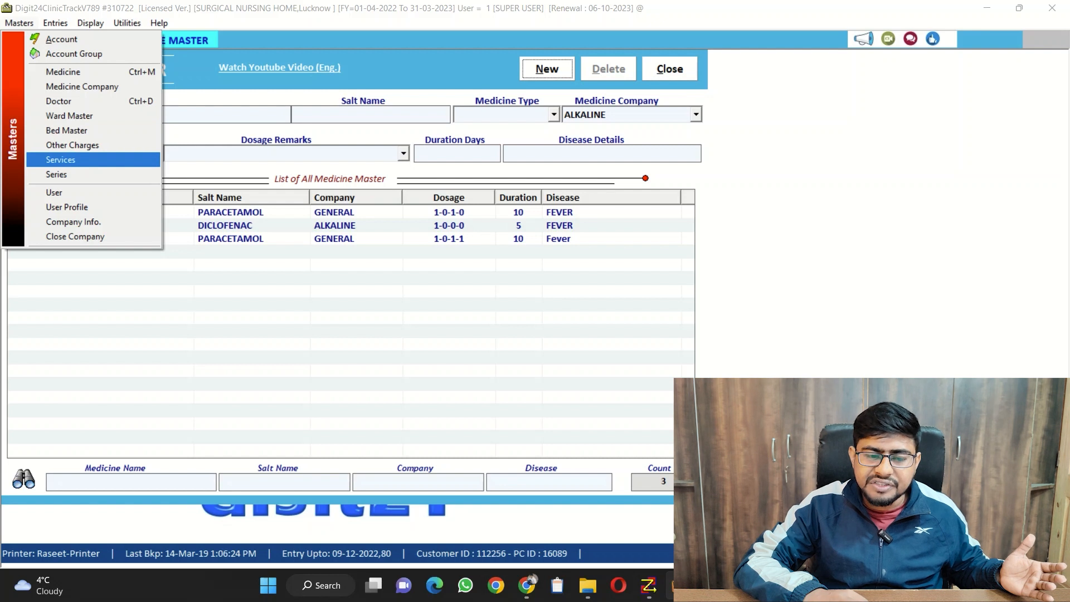
key(Return)
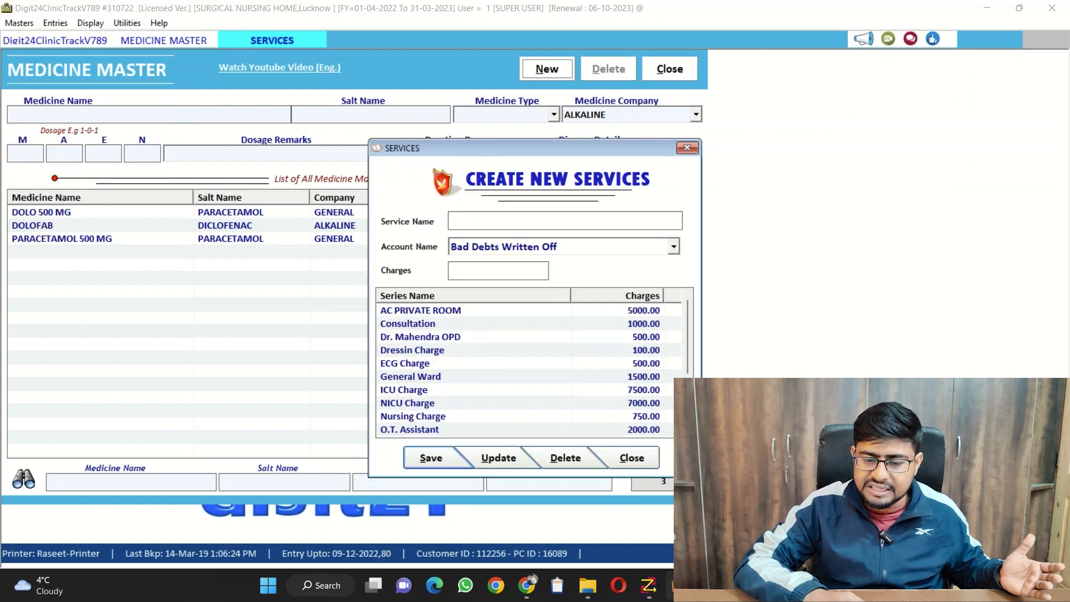
Look at the Dressin Charge and ECG Charge services, and close both the Services and Medicine Master windows
click(474, 350)
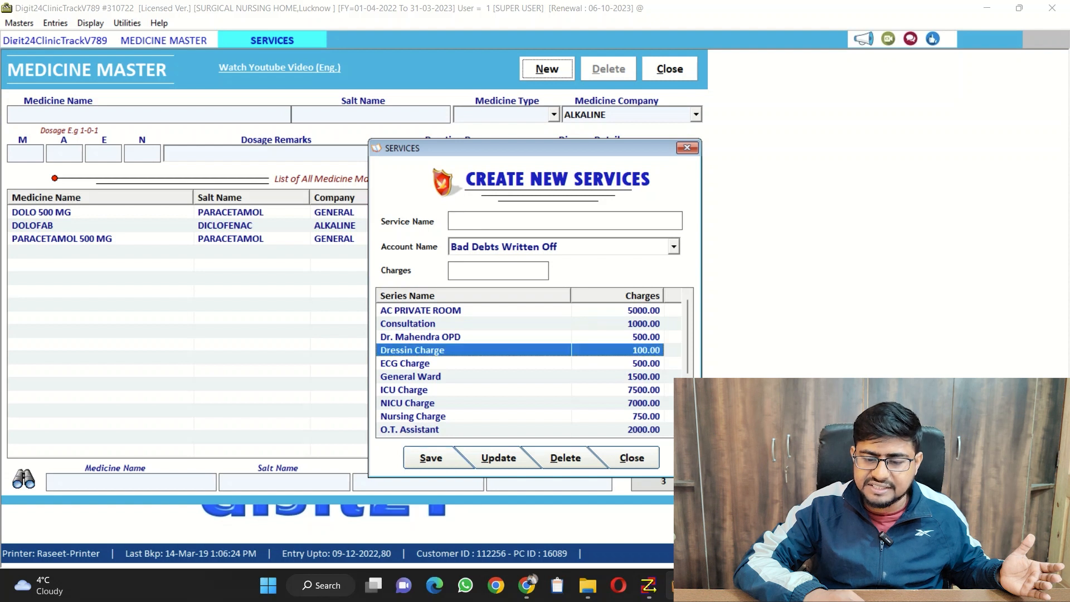
click(474, 363)
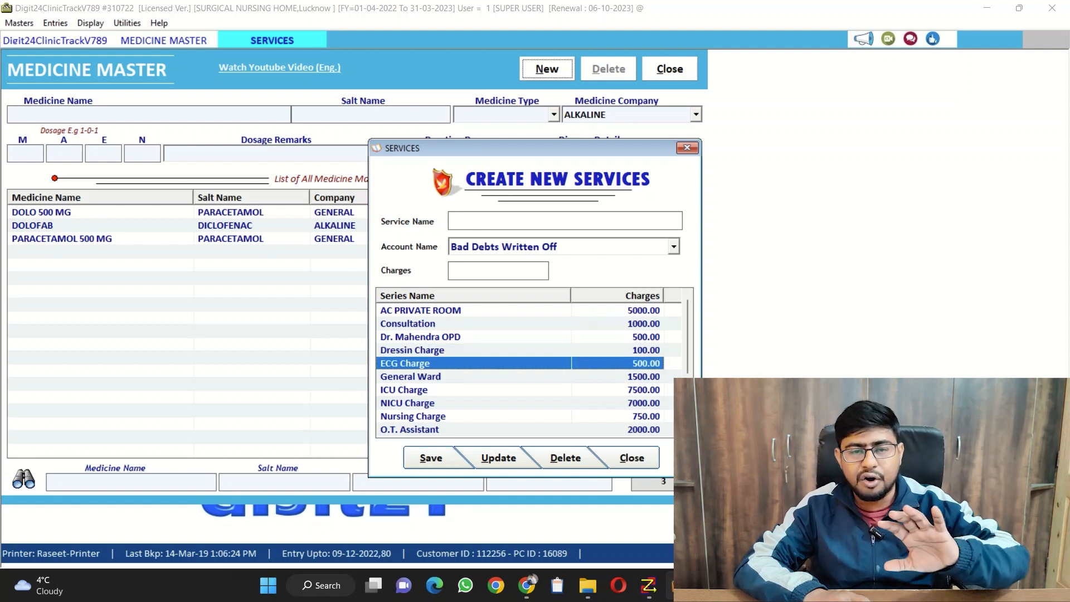
key(Escape)
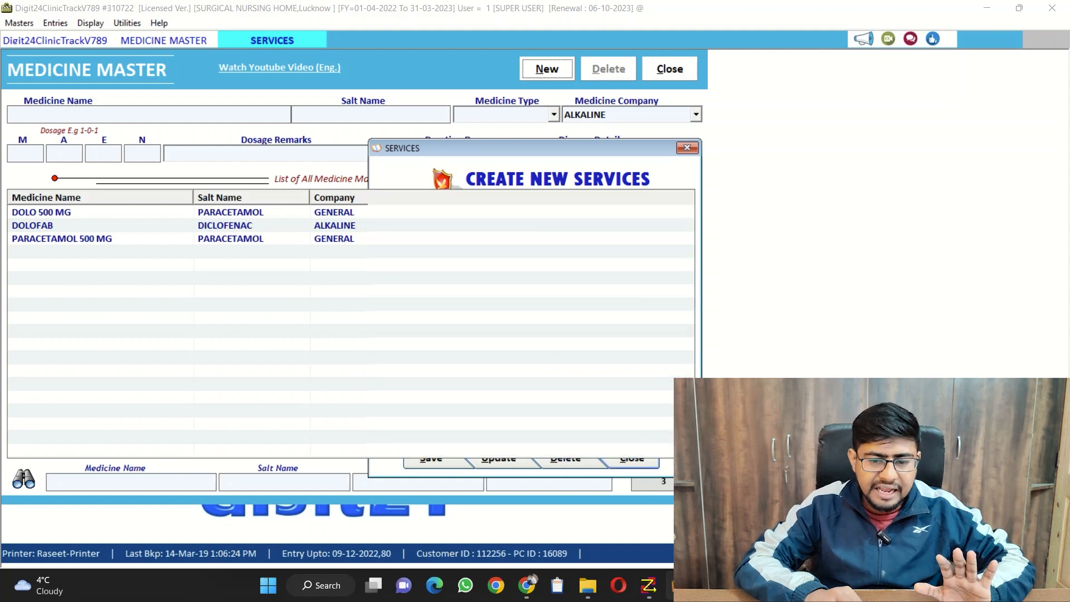
key(Escape)
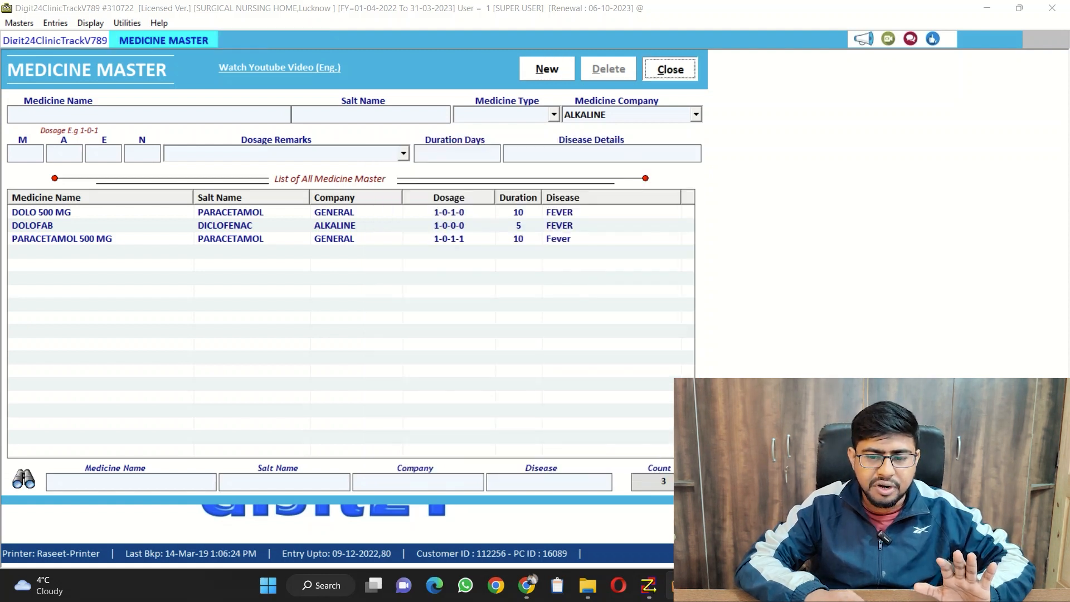
Review the clinic and IPD transaction types and open the O.P.D entry form
click(19, 23)
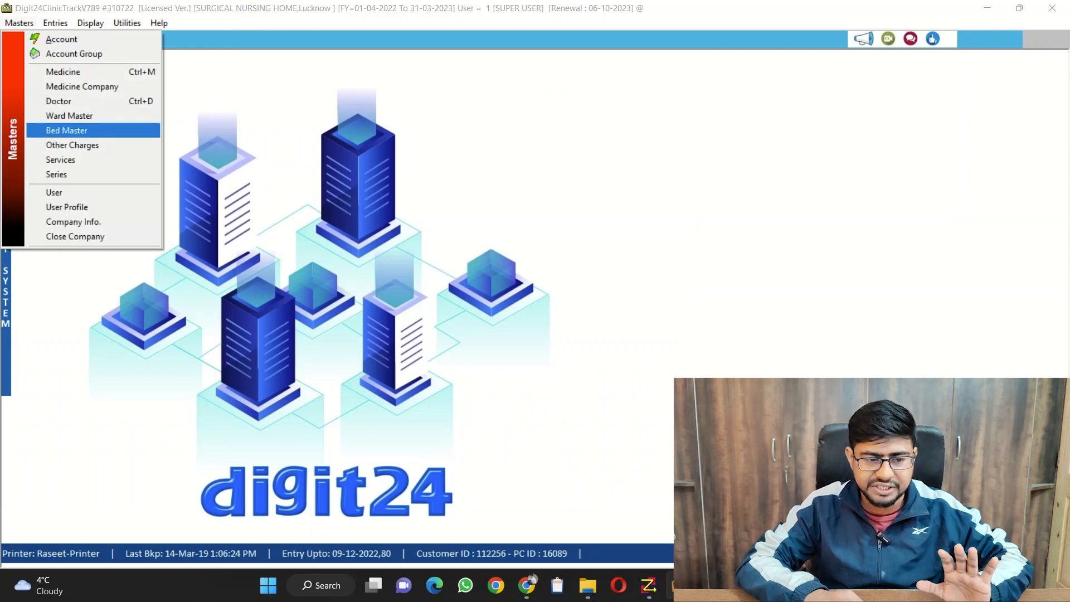
key(Up)
key(Up)
key(Right)
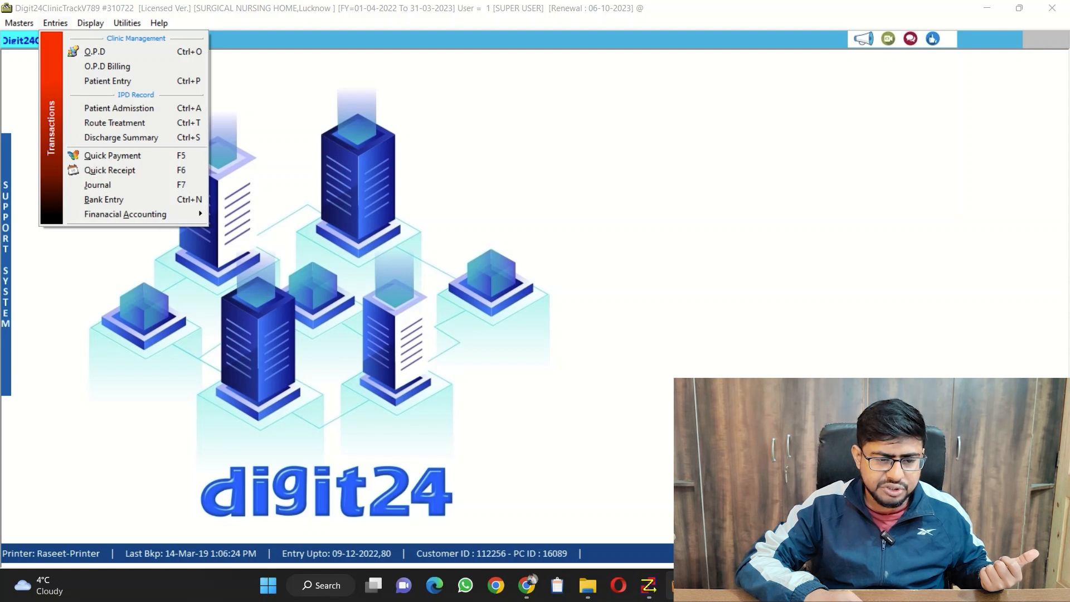
key(Down)
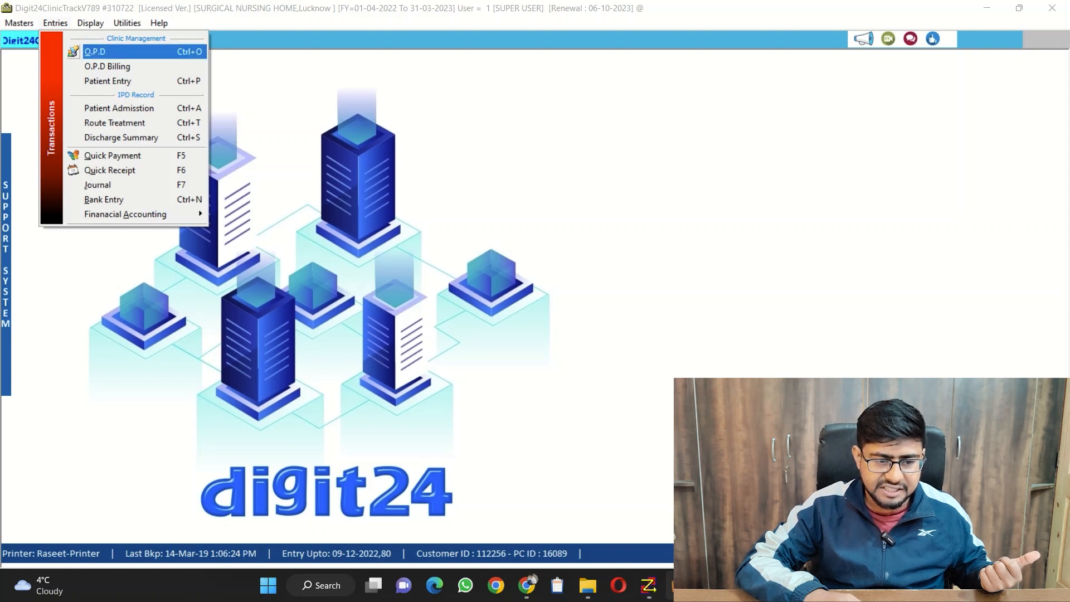
key(Down)
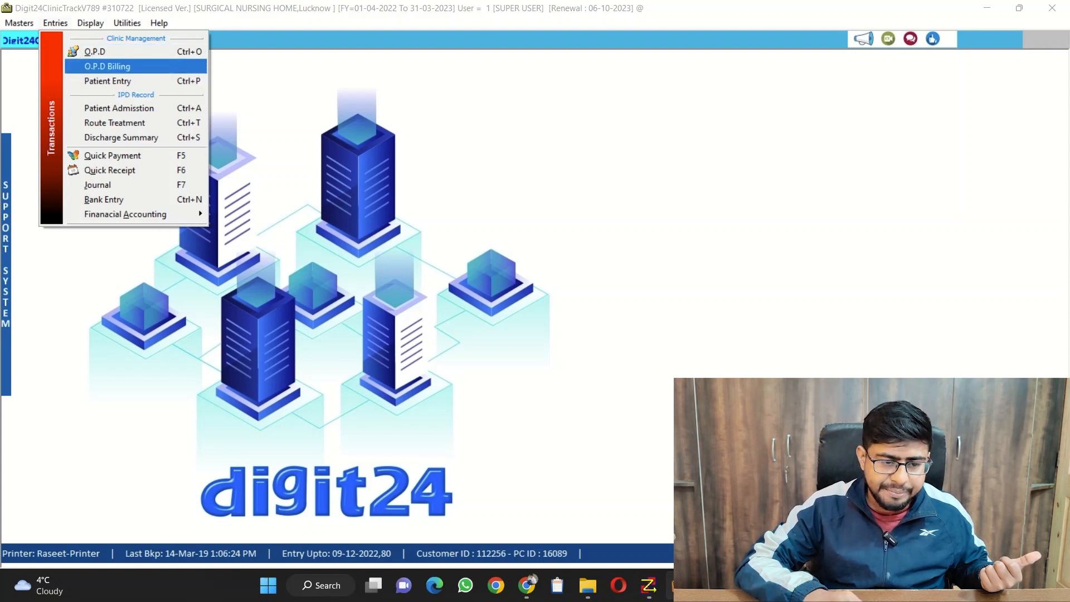
key(Down)
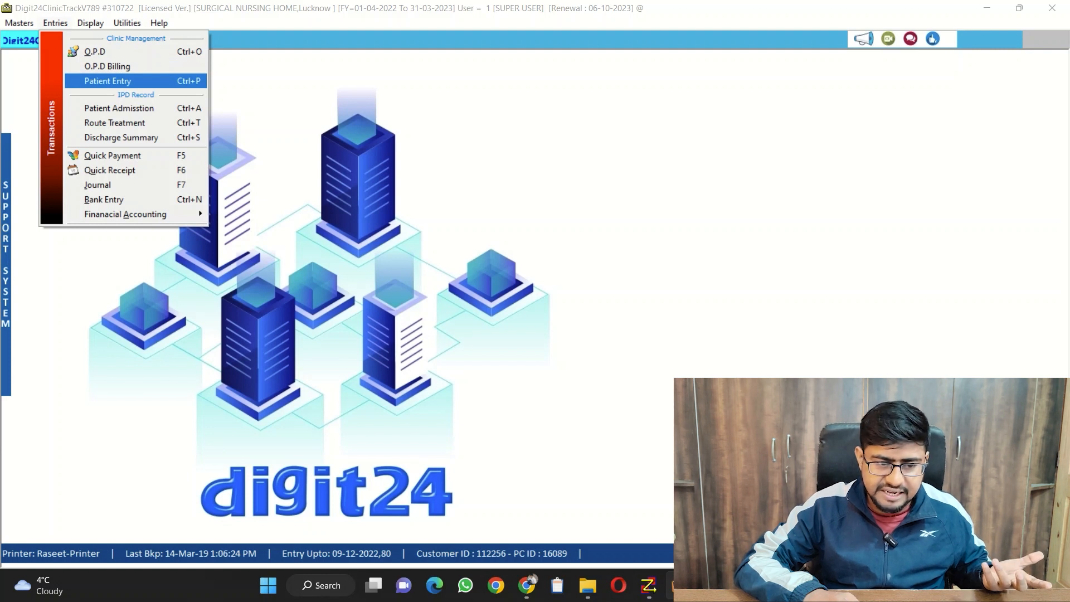
key(Down)
key(Down)
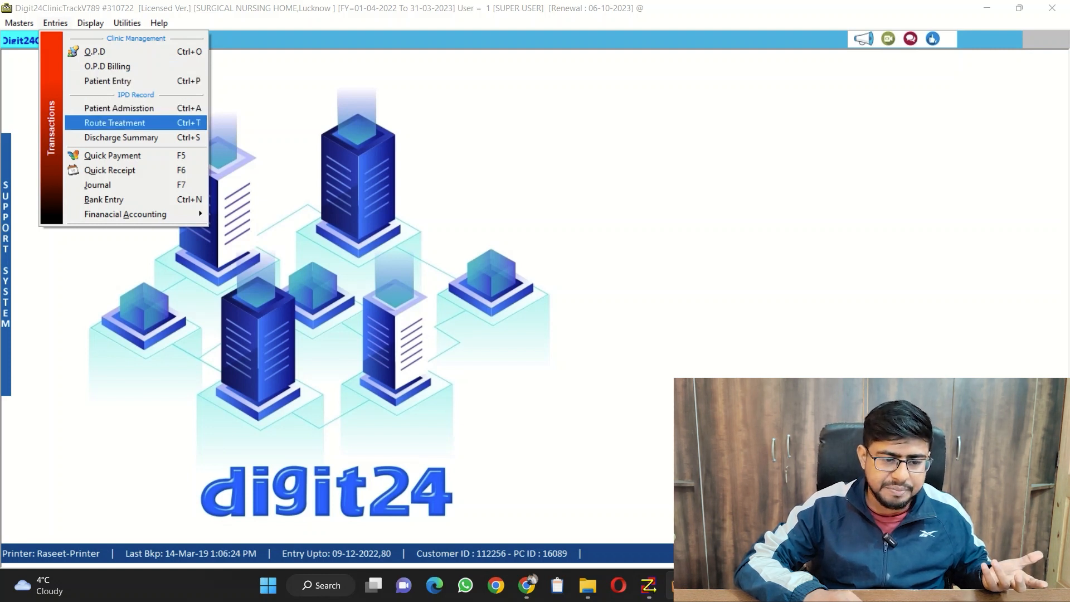
key(Down)
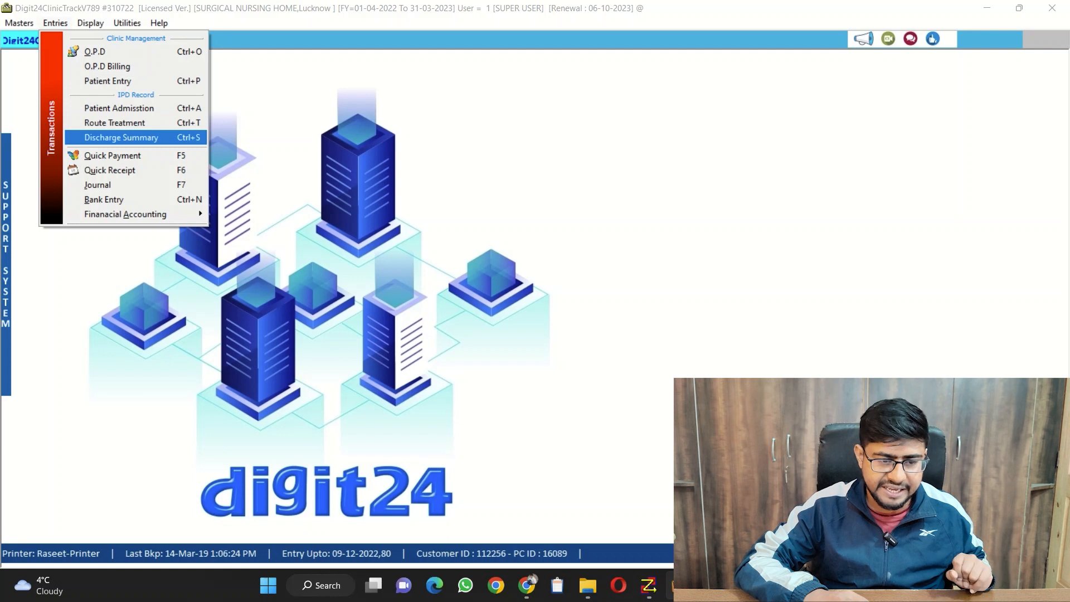
key(Up)
key(Up)
key(Up)
key(Up)
key(Up)
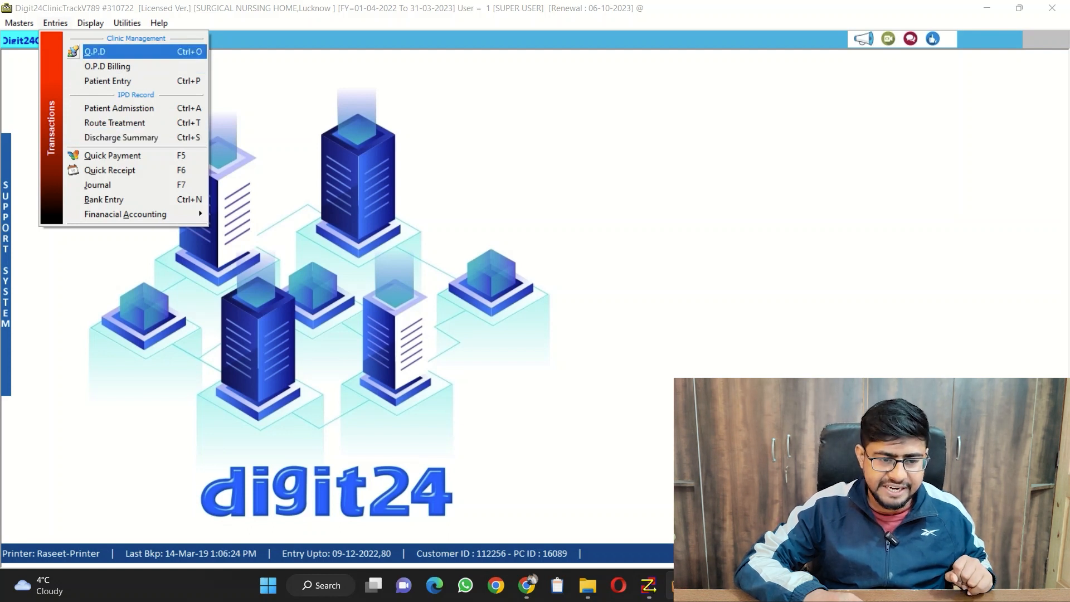
key(Return)
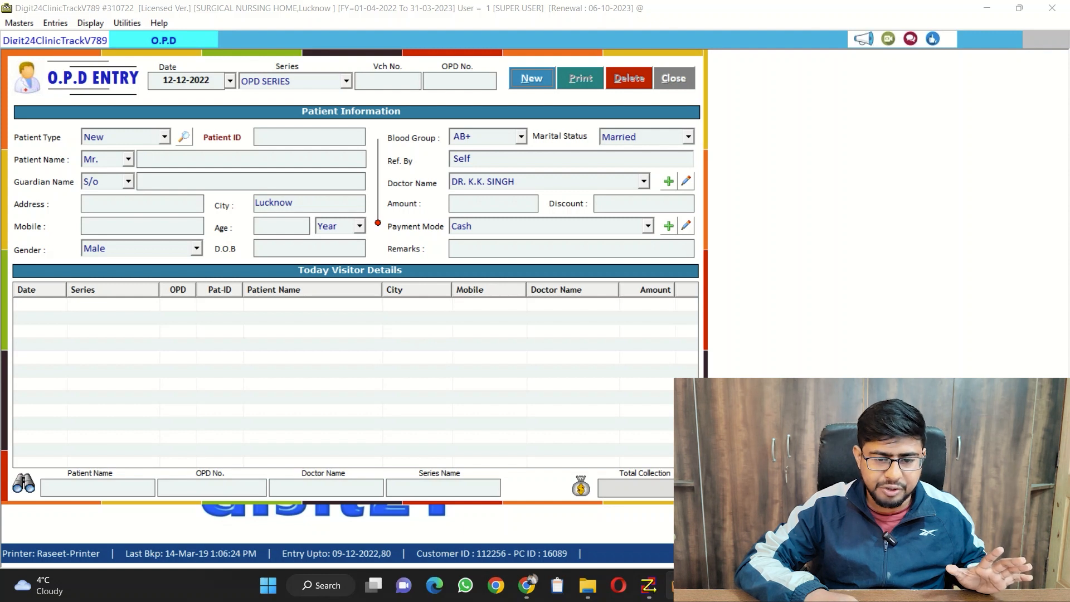
Start a new O.P.D entry dated 12-12-2022 in OPD SERIES, accepting patient type New and title Mr
key(alt+n)
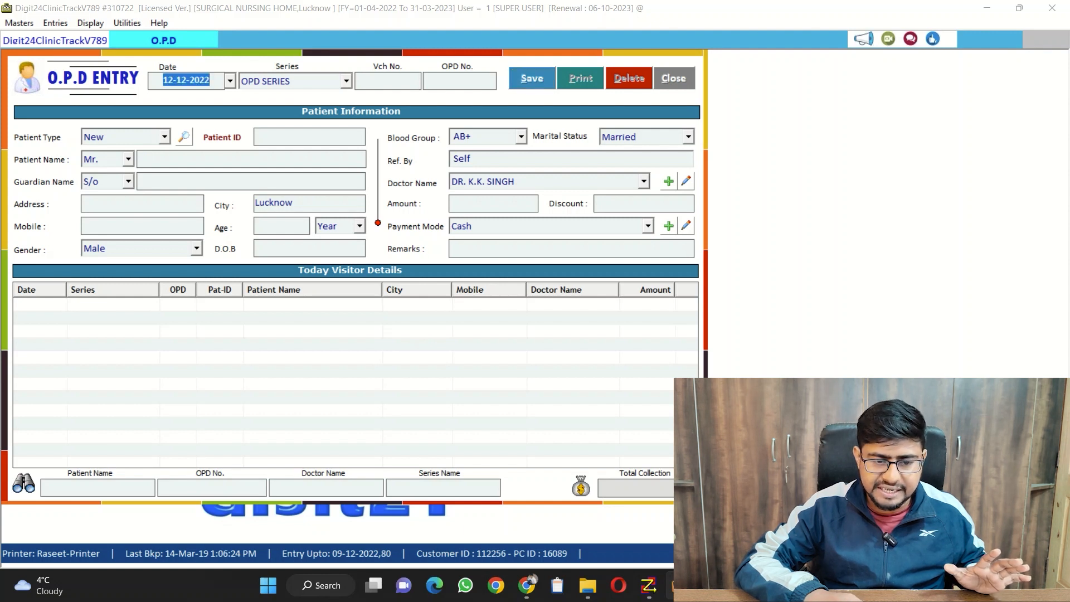
key(Return)
key(Return)
key(Return)
key(Return)
key(Return)
key(Return)
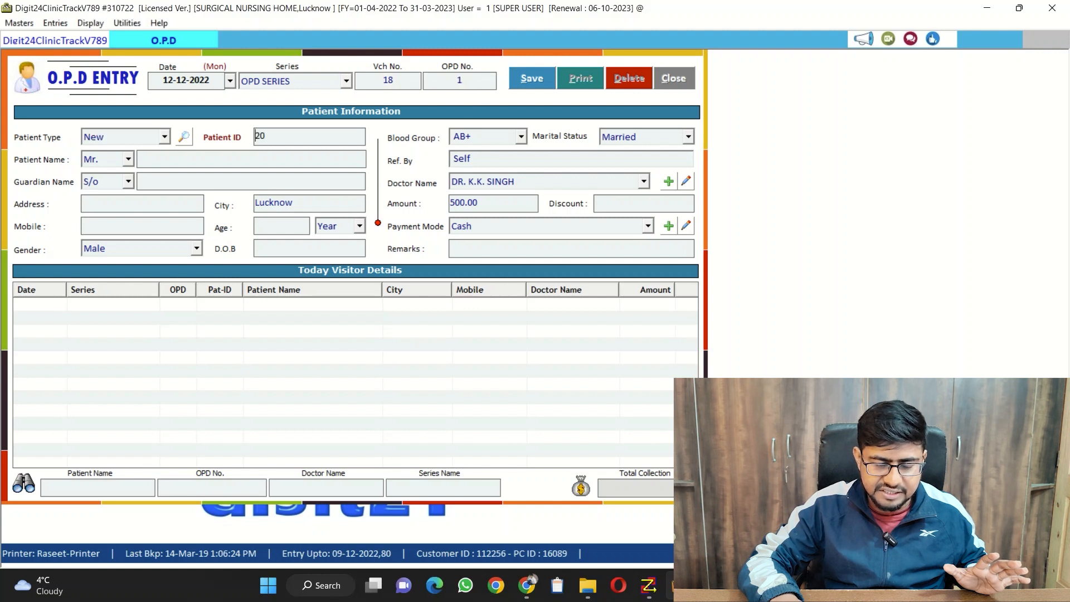
key(Return)
key(Return)
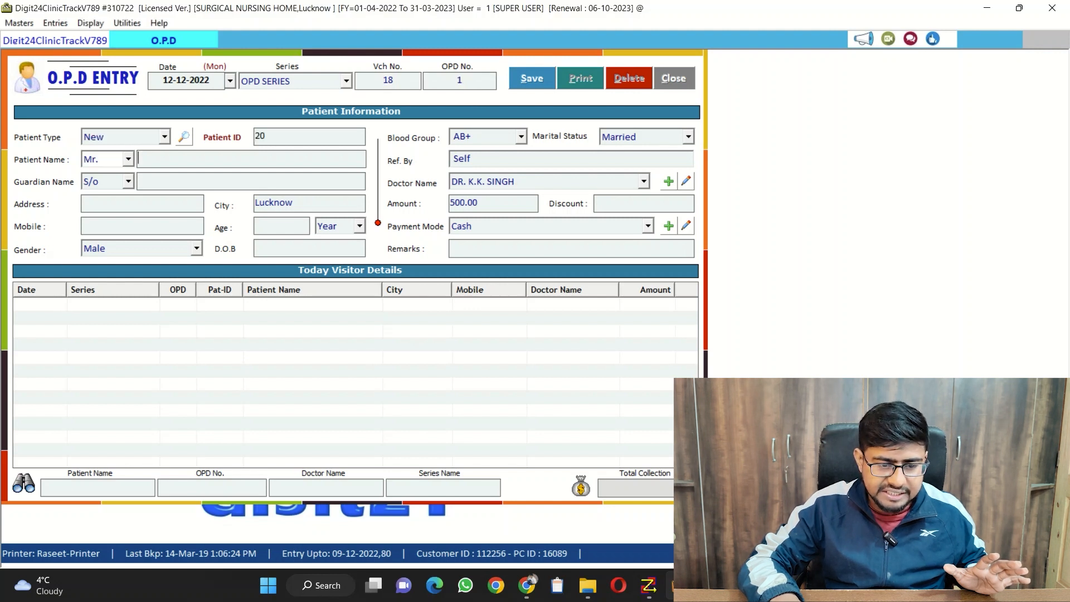
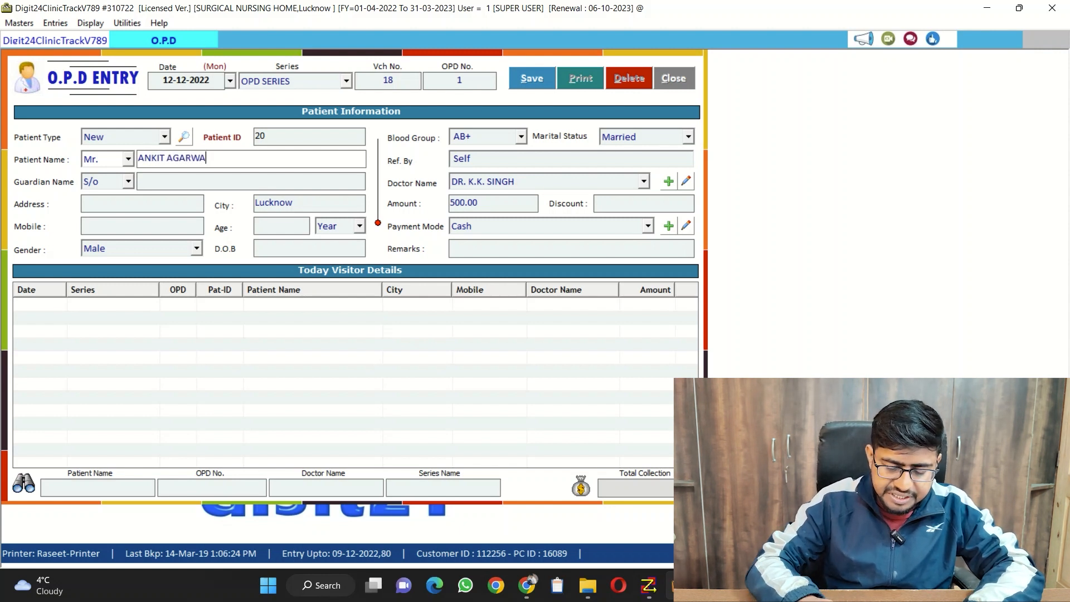
Enter the patient's full name, leaving the guardian name and address blank and keeping the default S/o relation and city
key(Return)
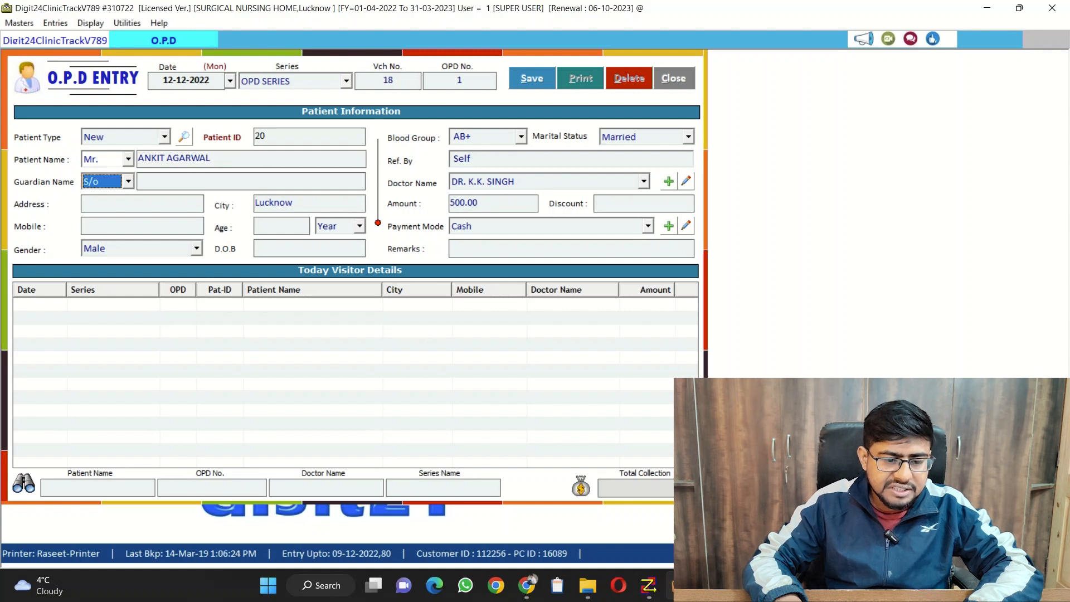
key(Return)
key(Return)
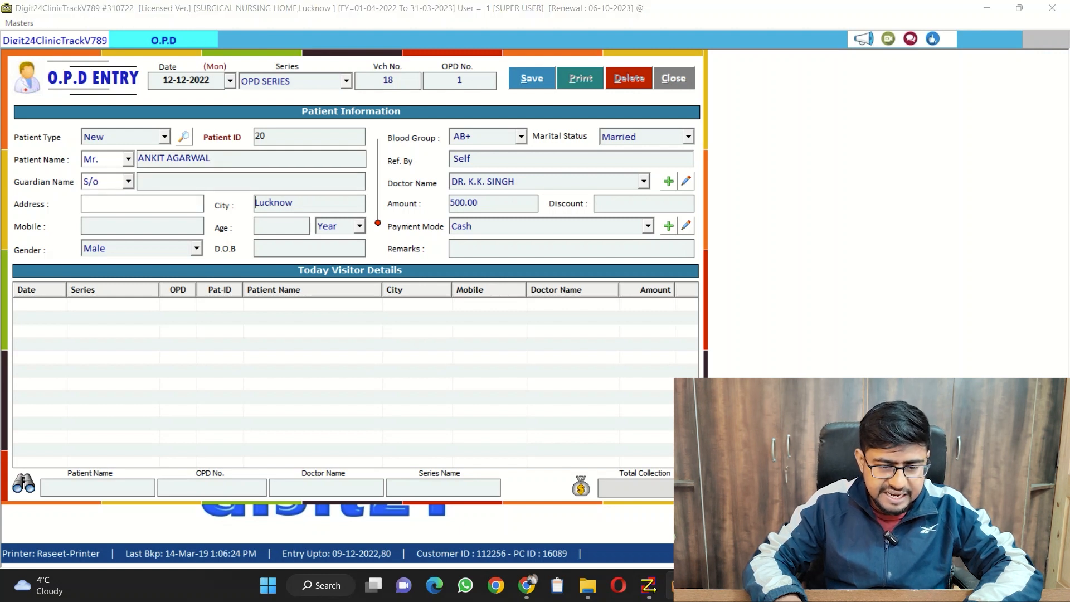
key(Return)
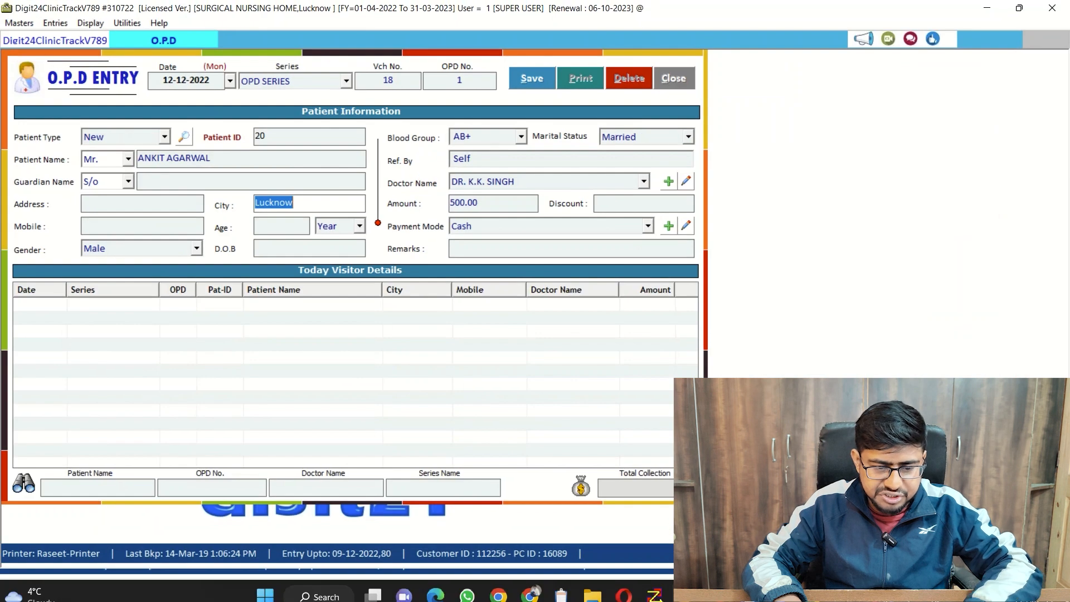
key(Return)
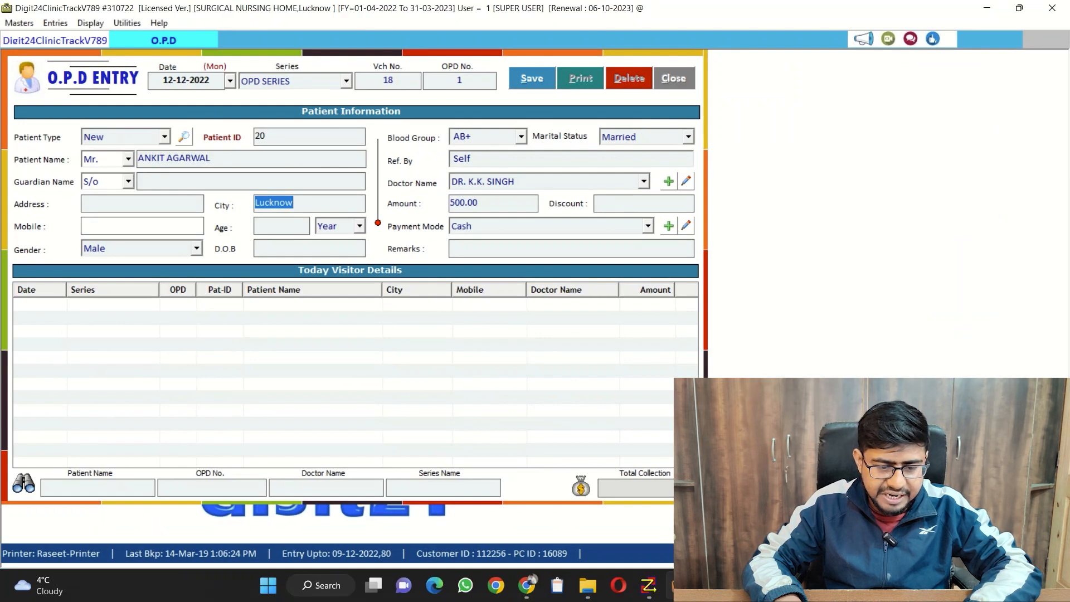
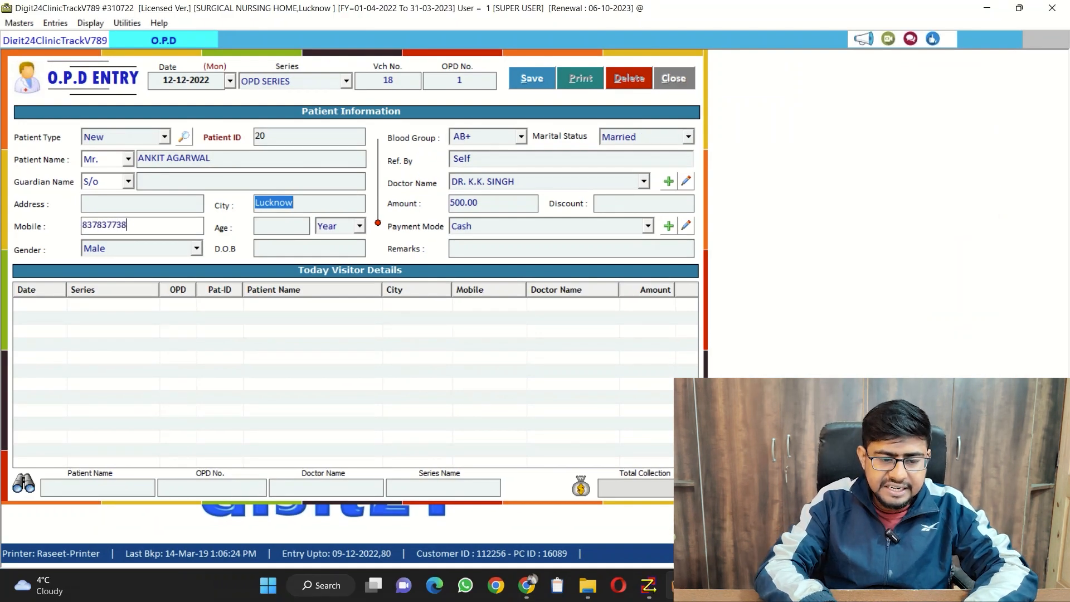
Fill in the patient's mobile number and an age of 12 years, keeping gender Male and leaving the date of birth blank
key(Return)
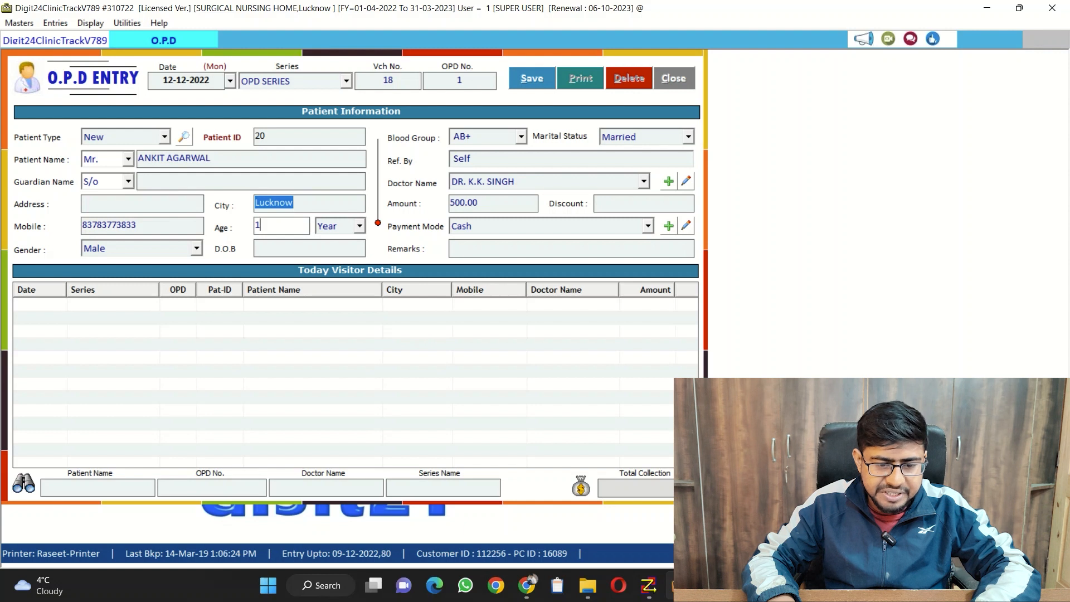
key(Return)
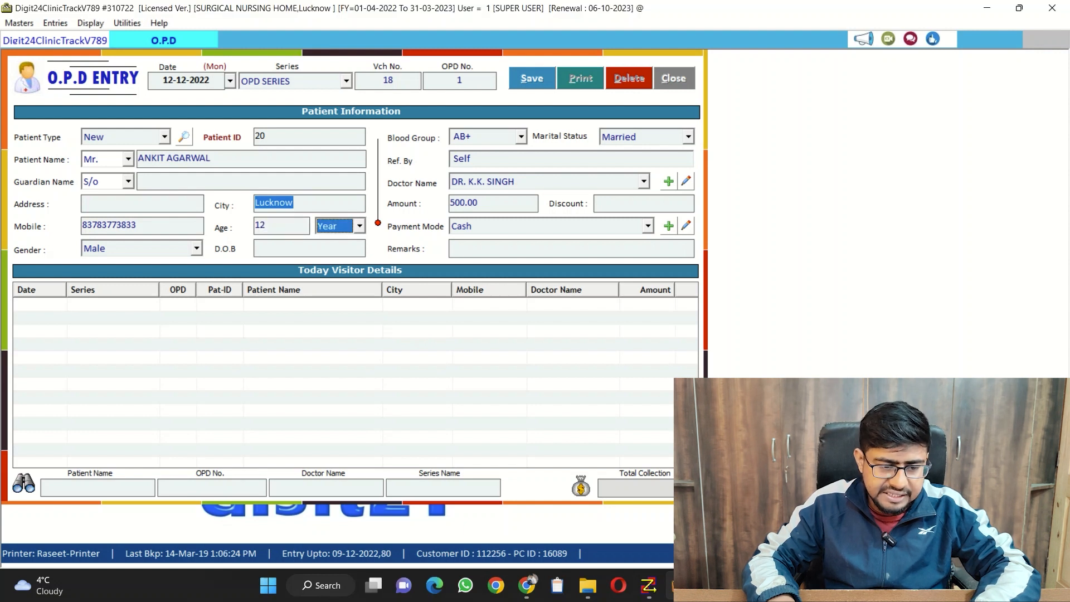
key(Return)
key(Return)
key(Return)
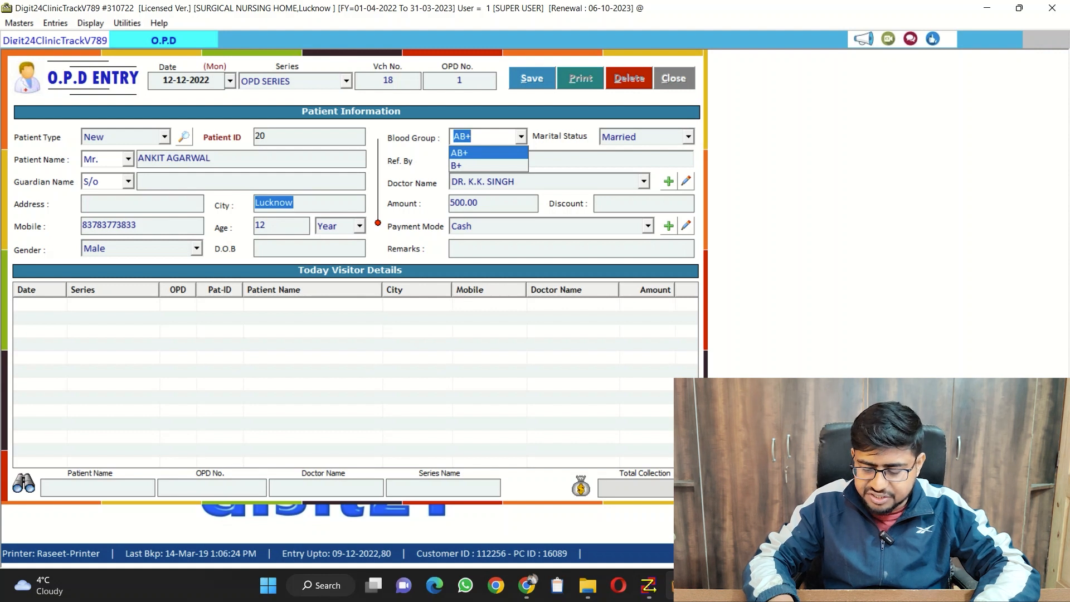
Set the patient's blood group to B+ and keep the marital status as Married
key(Down)
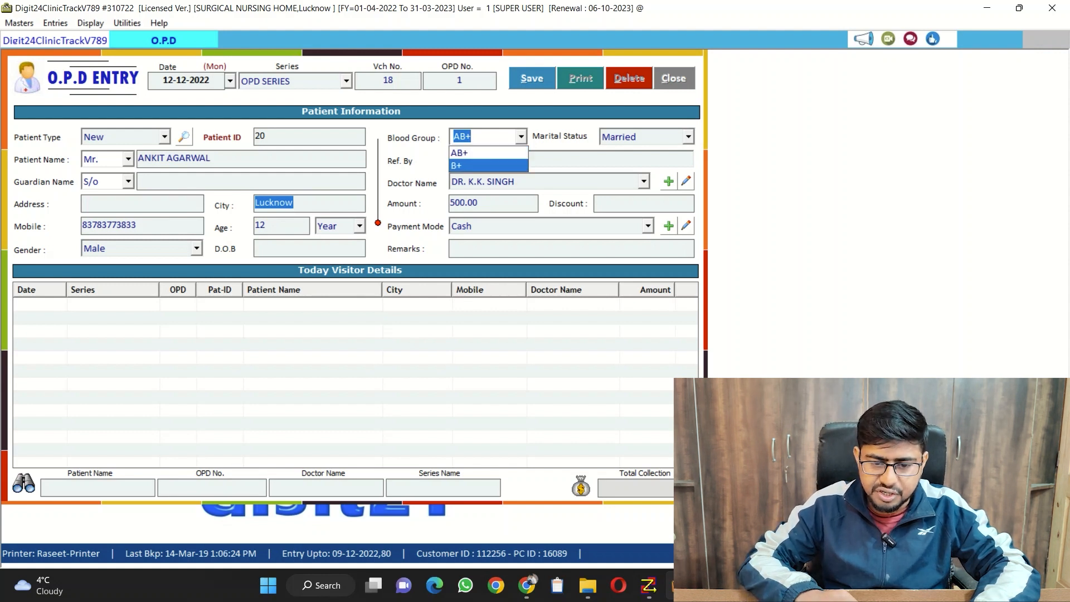
key(Return)
key(Return)
key(Return)
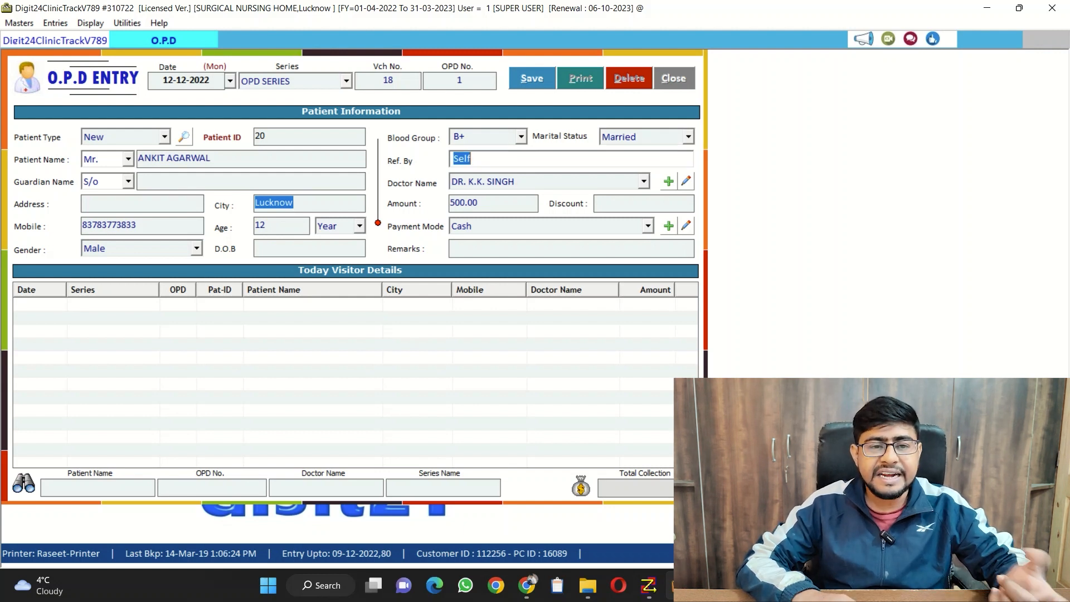
Keep the referral as Self and choose the third doctor in the list for the visit
key(Return)
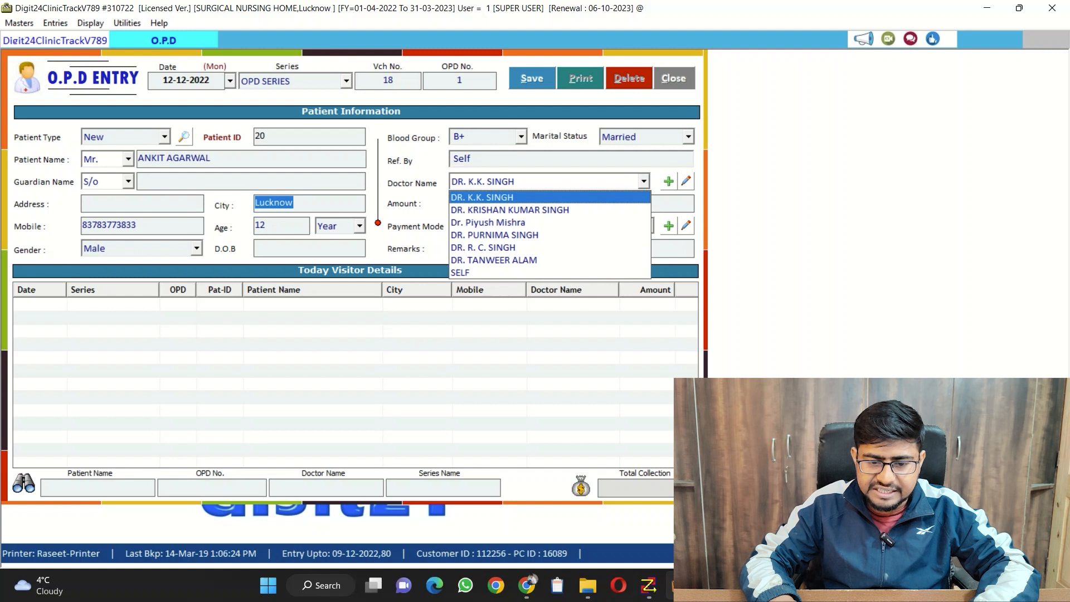
key(Down)
key(Down)
key(Return)
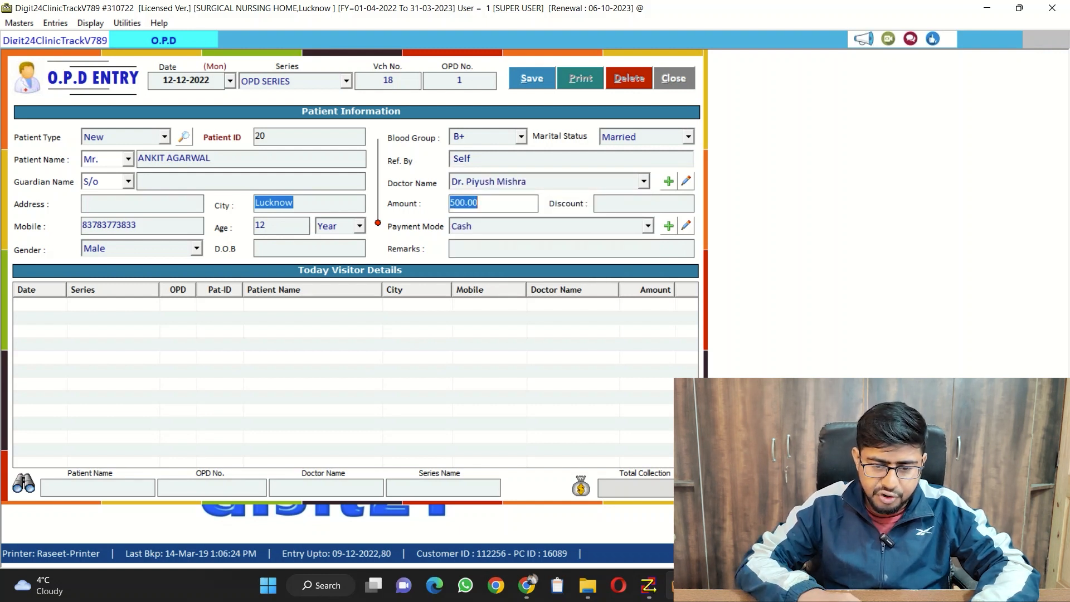
Accept the 500.00 consultation amount with no discount and keep Cash as the payment mode
key(Right)
key(shift+Left)
key(shift+Left)
key(shift+Left)
key(shift+Left)
key(shift+Left)
key(shift+Left)
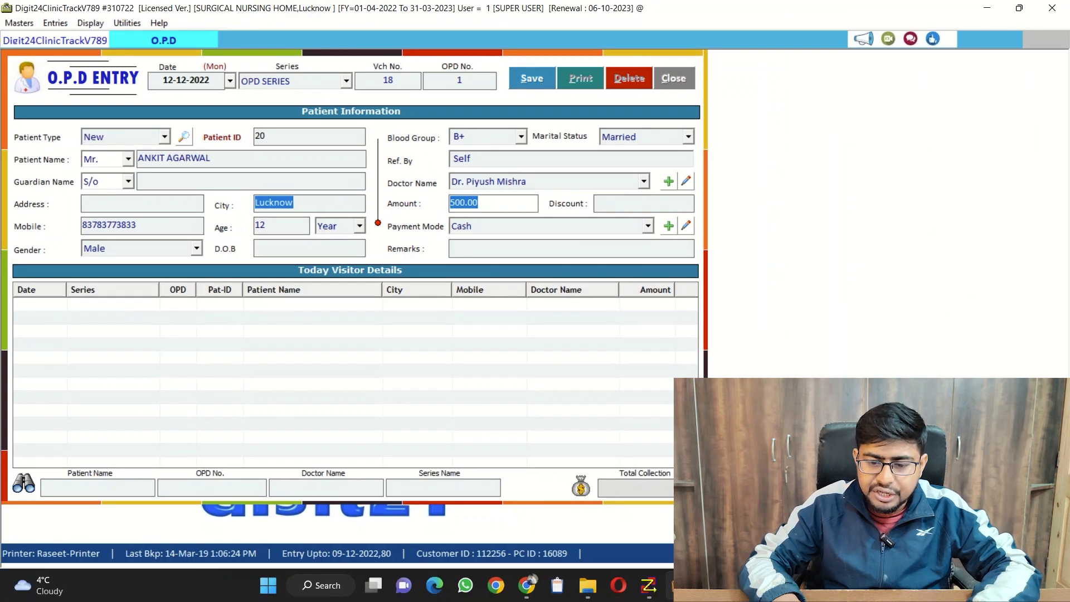
key(Return)
key(Return)
Save the O.P.D entry without remarks, and close the OPD slip preview and the entry form
key(Return)
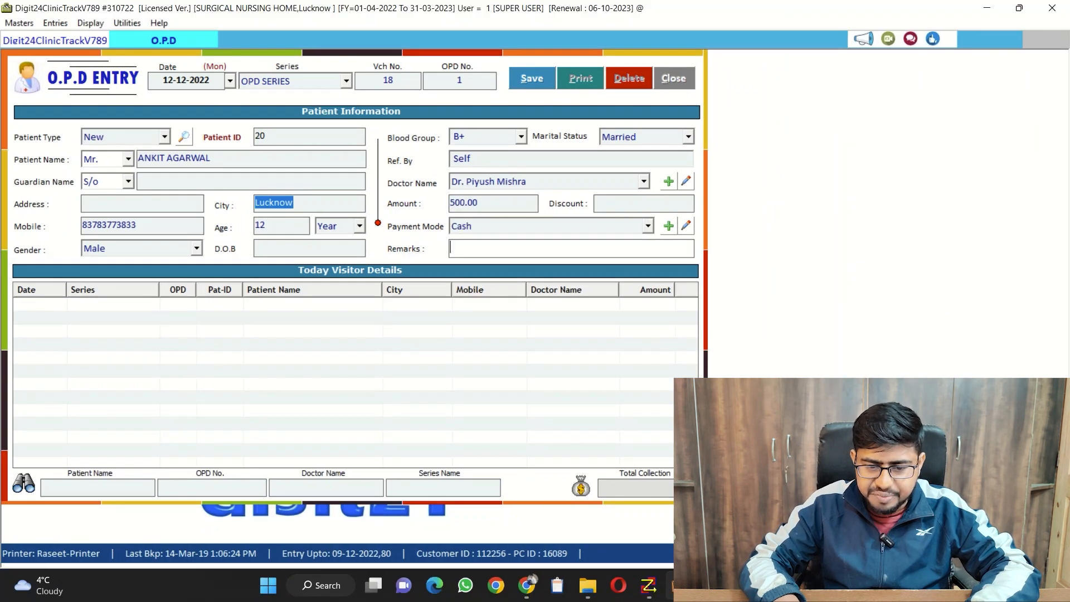
key(Return)
key(Return)
key(Return)
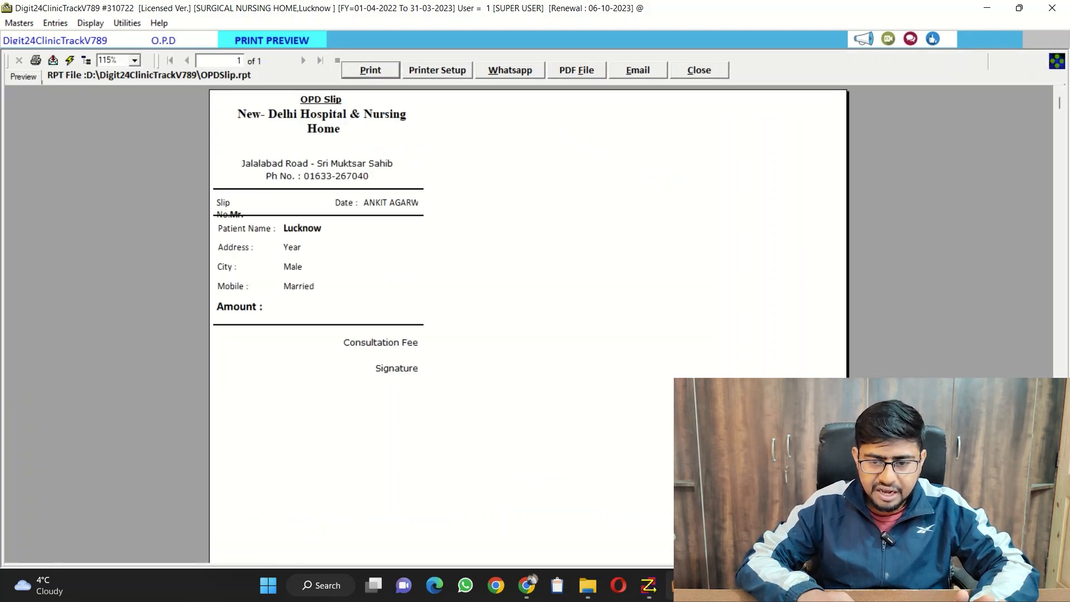
key(Escape)
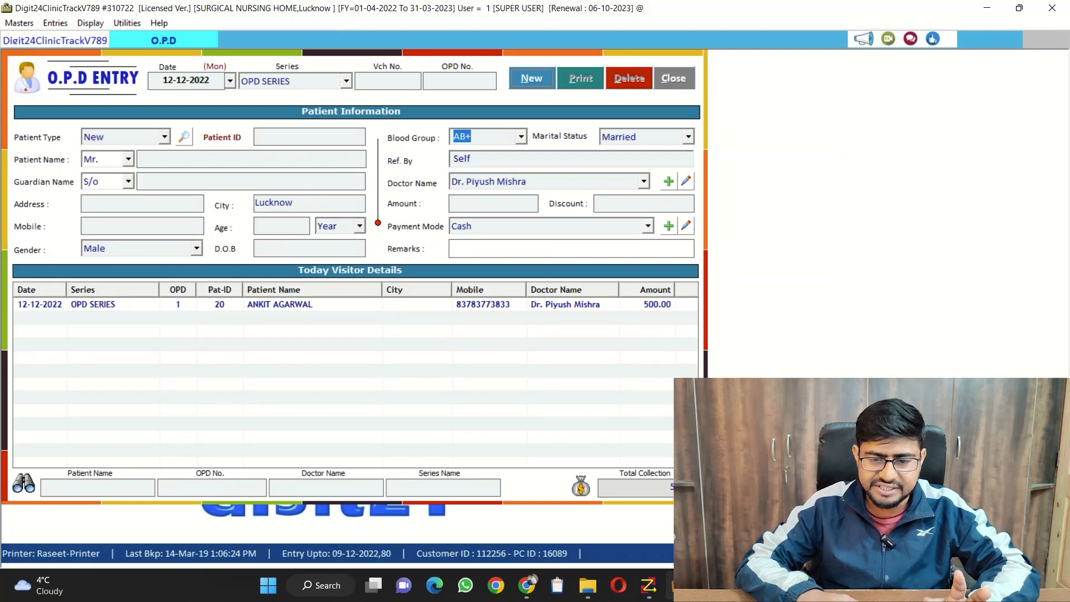
key(Escape)
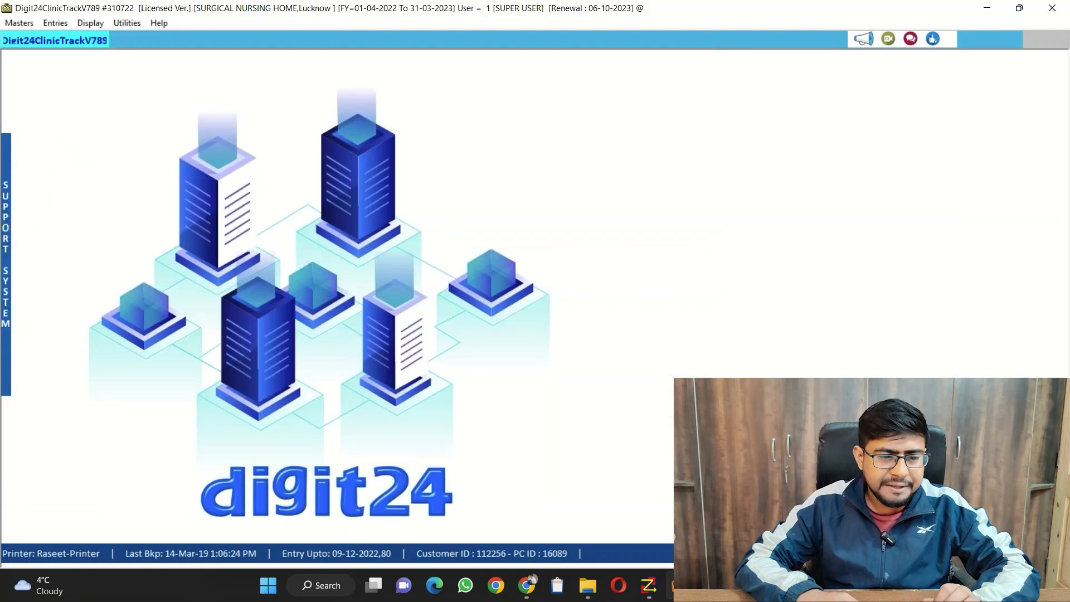
Display the O.P.D Register for 12-12-2022, check the new patient's row, and close the register
click(91, 23)
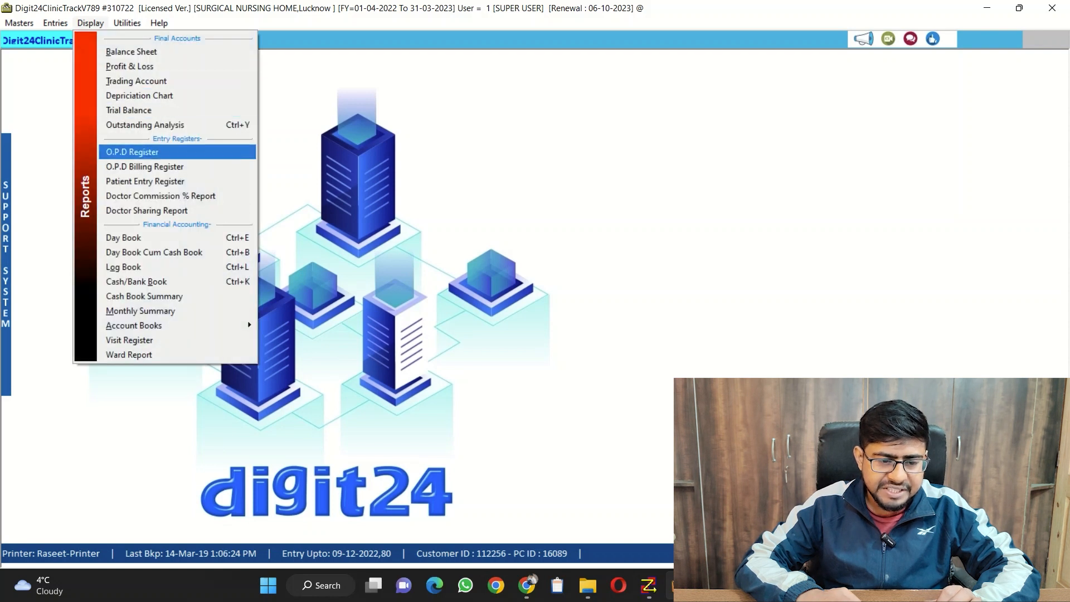
key(Return)
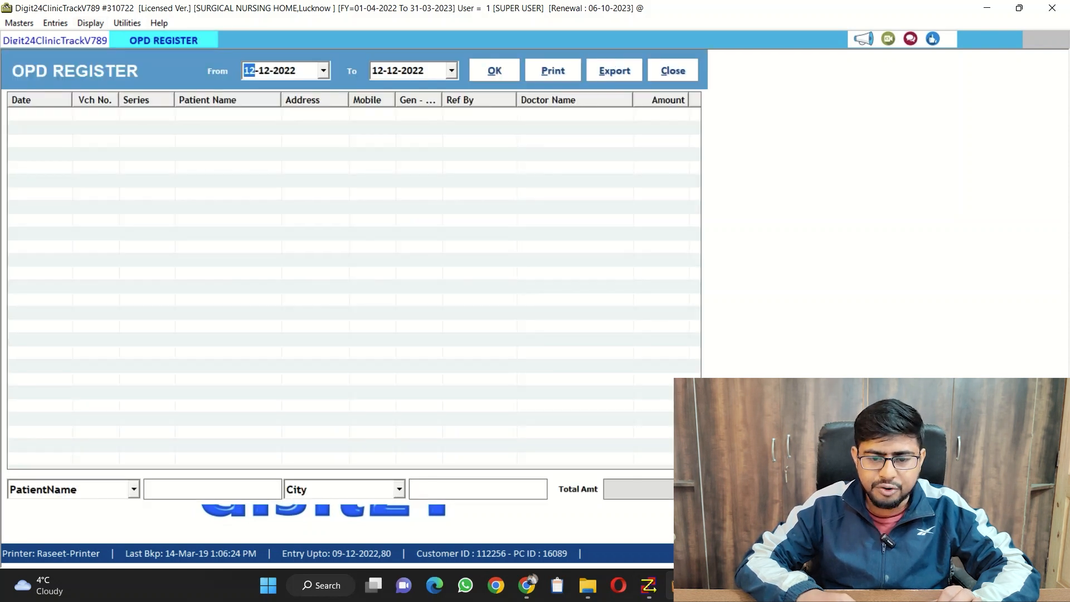
key(alt+o)
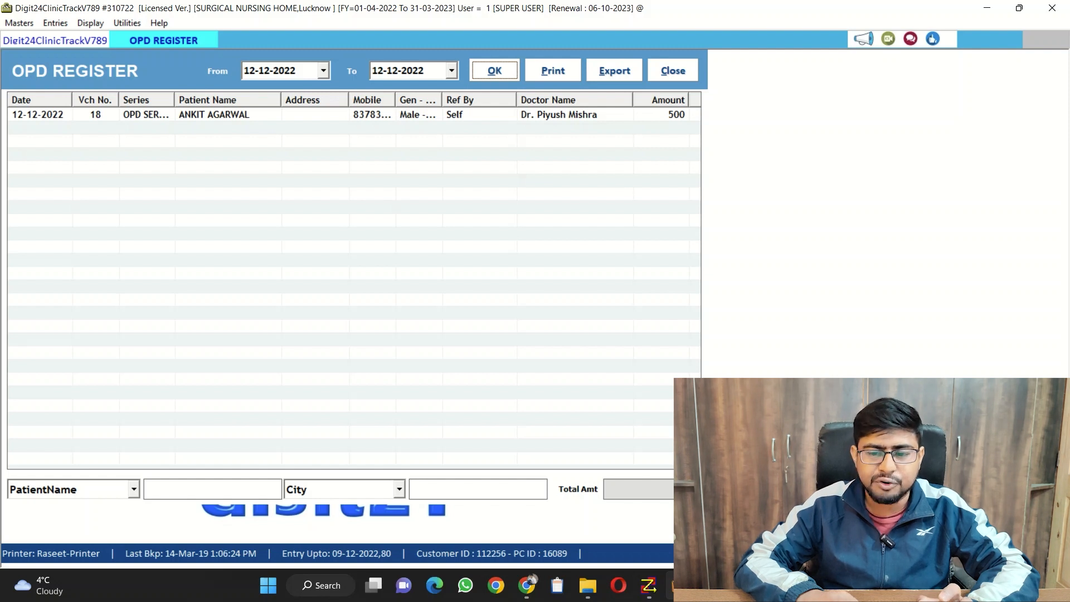
key(alt+c)
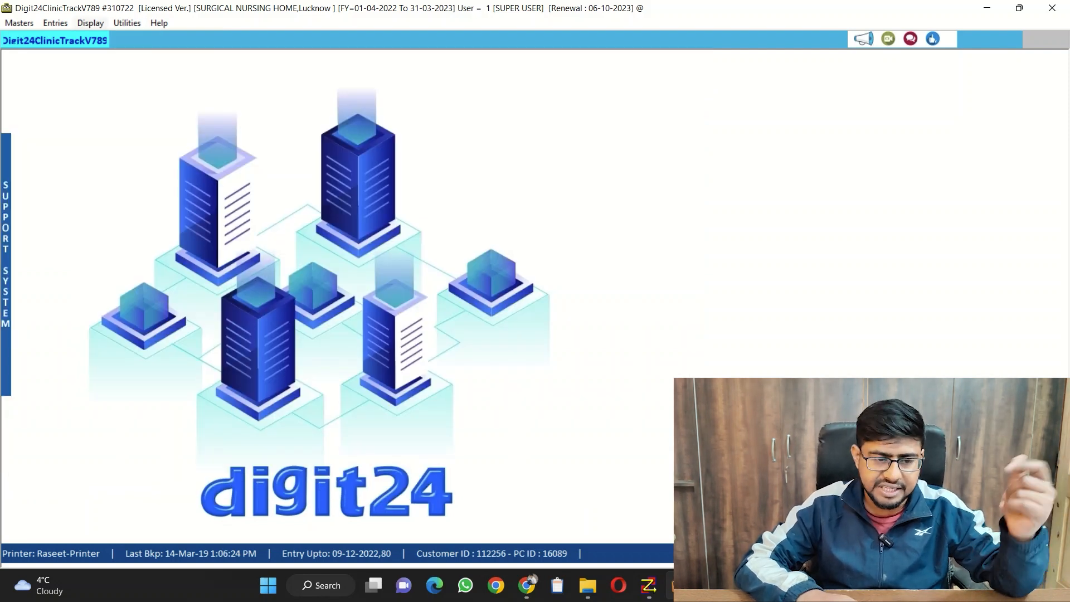
Open the O.P.D Billing form and start a bill dated 12-12-2022 in OPD SERIES
key(alt+d)
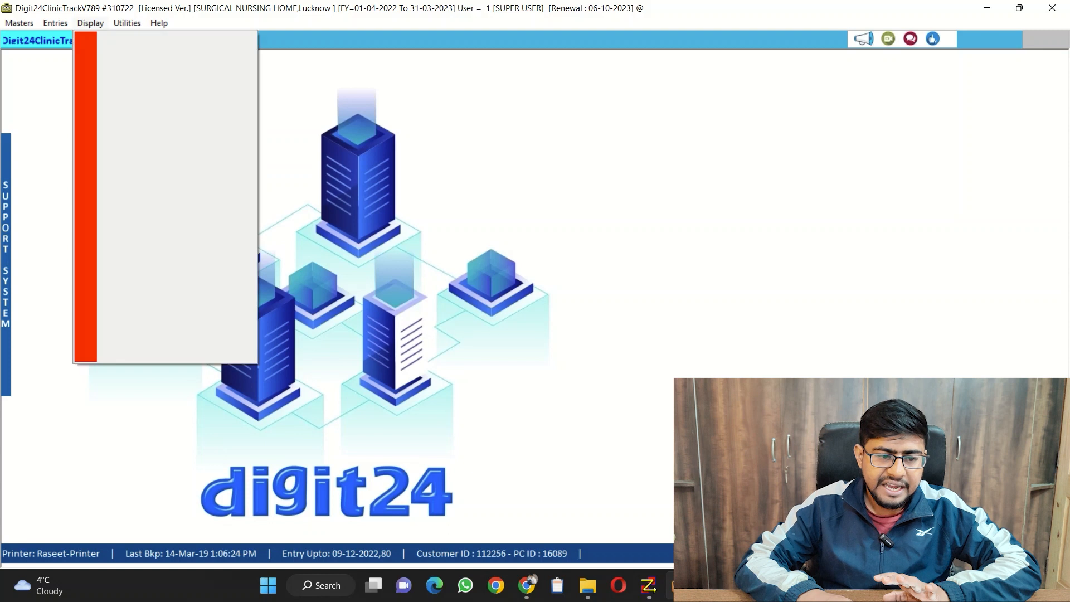
mouse_move(56, 23)
click(111, 67)
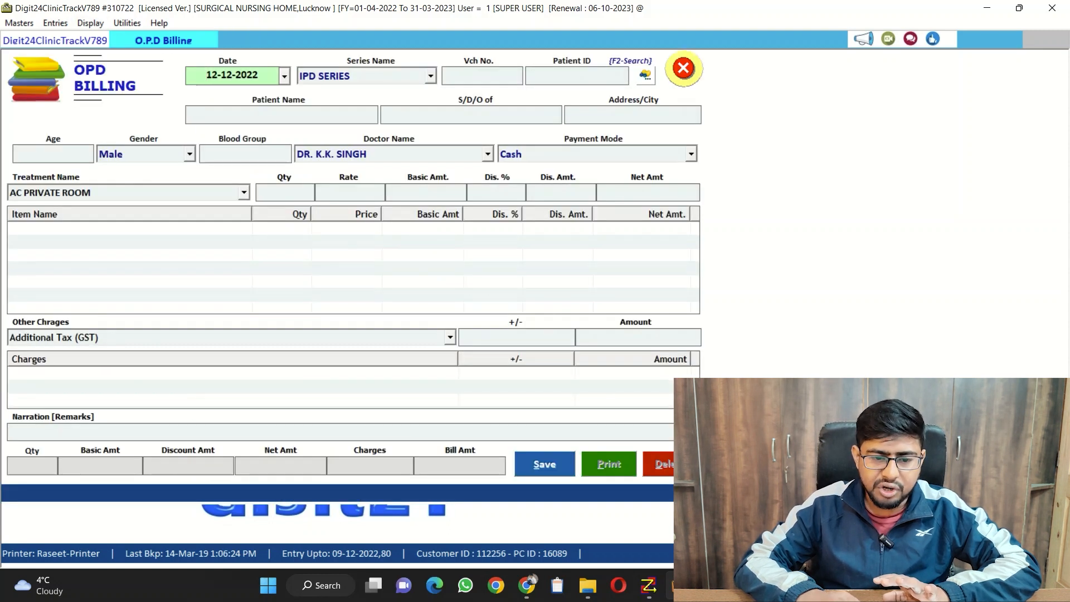
key(Return)
key(Down)
key(Return)
key(Return)
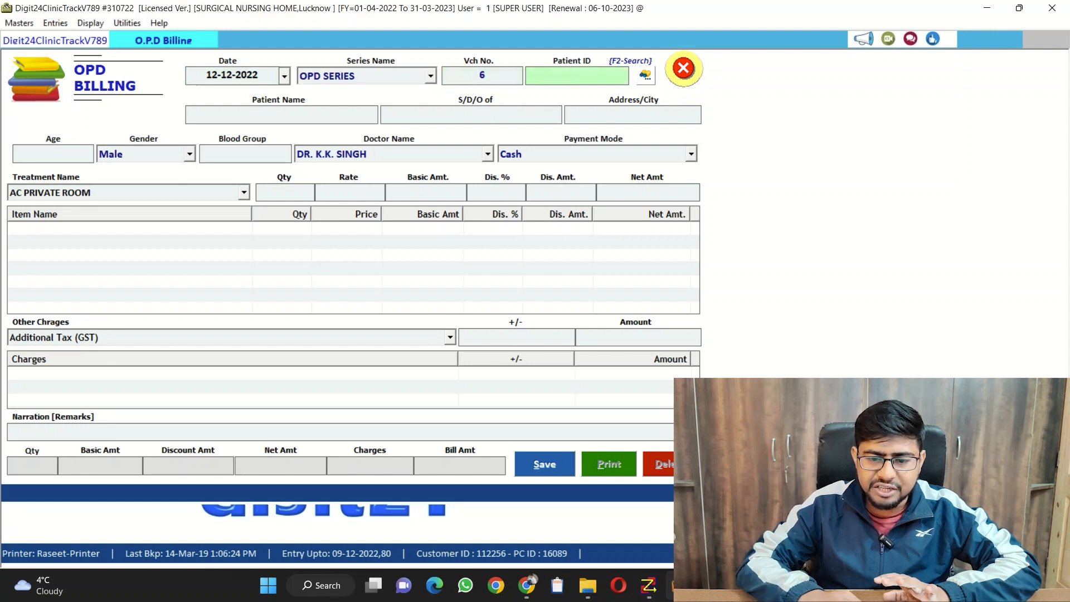
Search the patient records by patient ID and by first name, and load the patient registered on 12-12-2022 into the bill
key(F2)
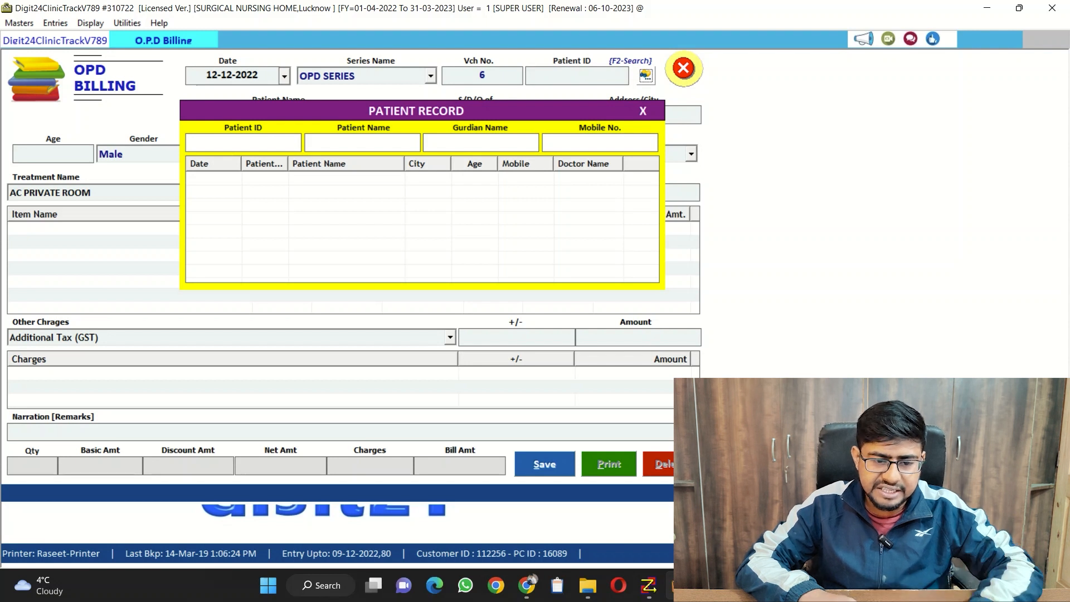
text(20)
key(Return)
key(Return)
key(Return)
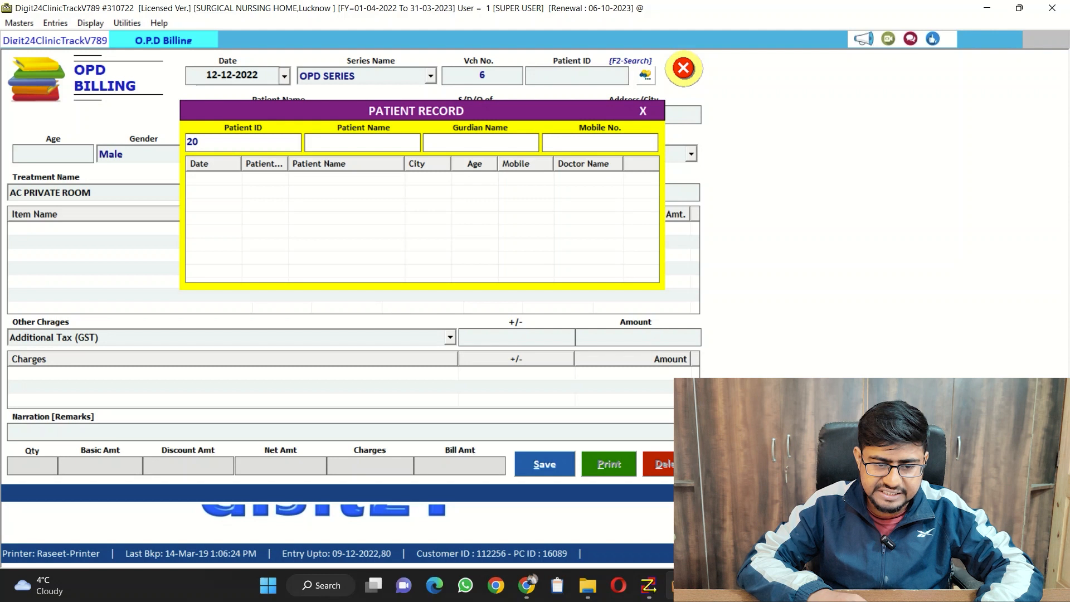
text(ANKIT)
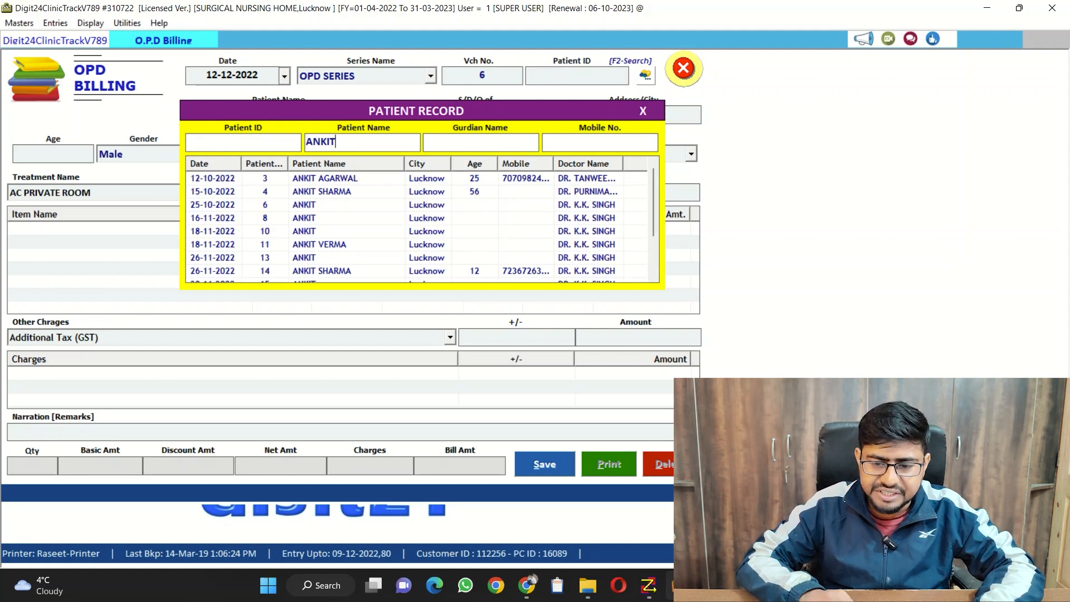
scroll(421, 223, down, 2)
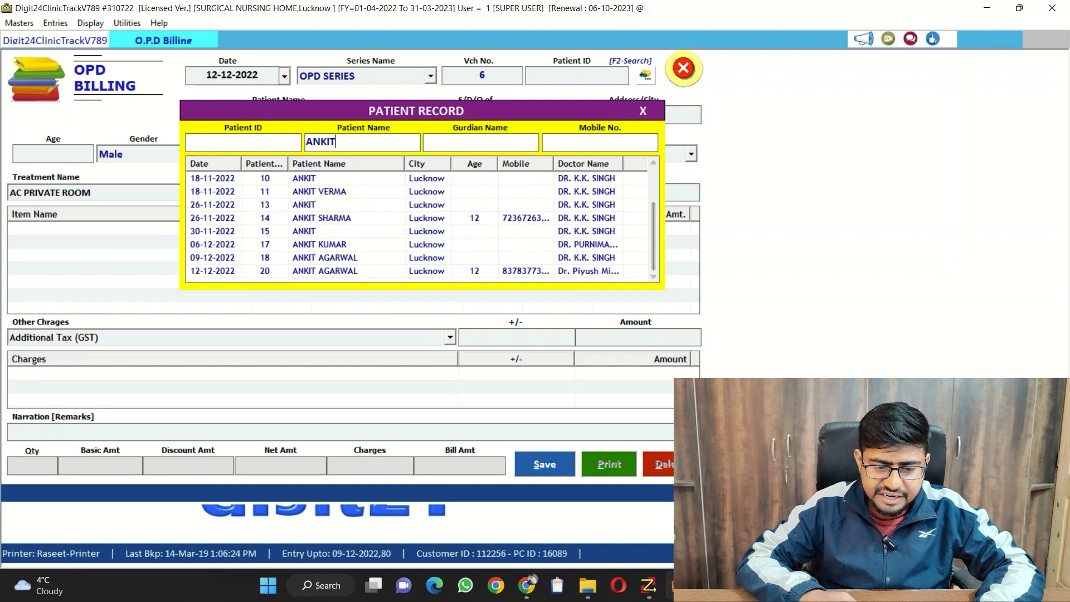
double_click(357, 271)
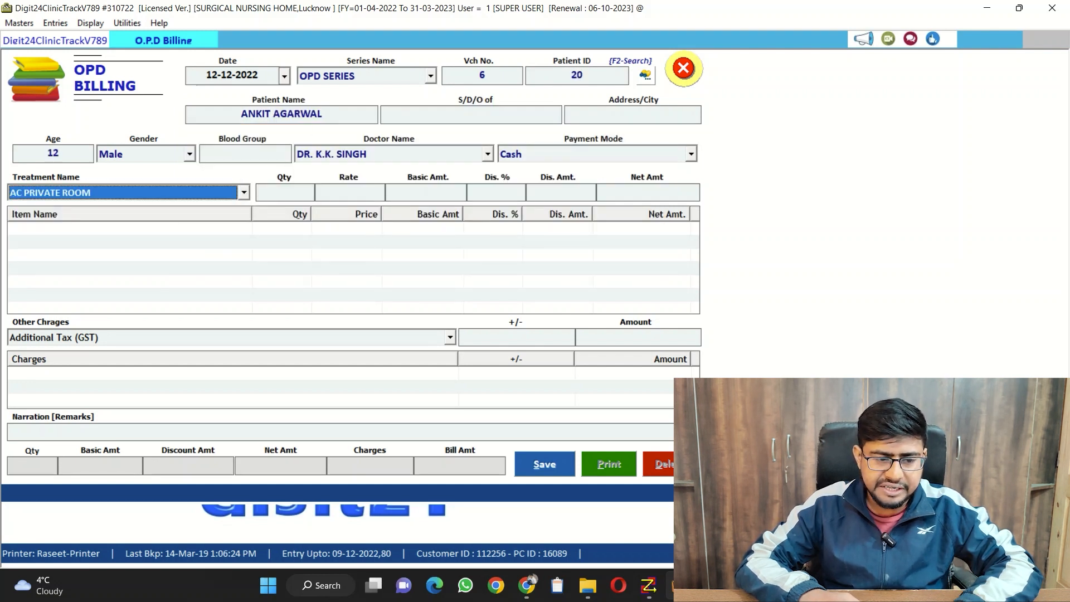
Choose ECG Charge as the treatment for the bill
key(space)
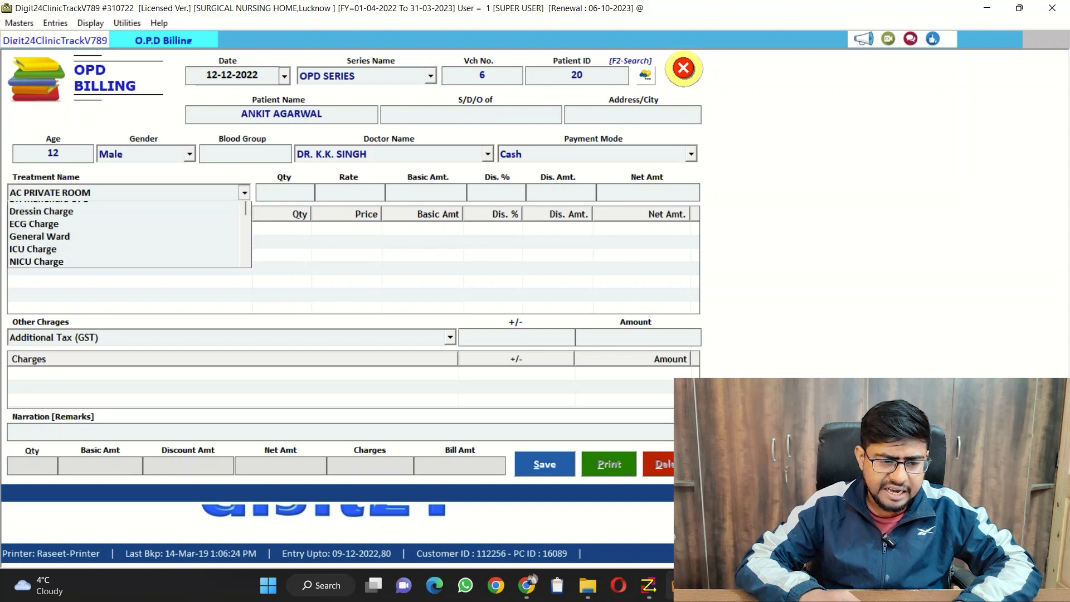
key(Down)
key(Down)
key(Down)
key(Down)
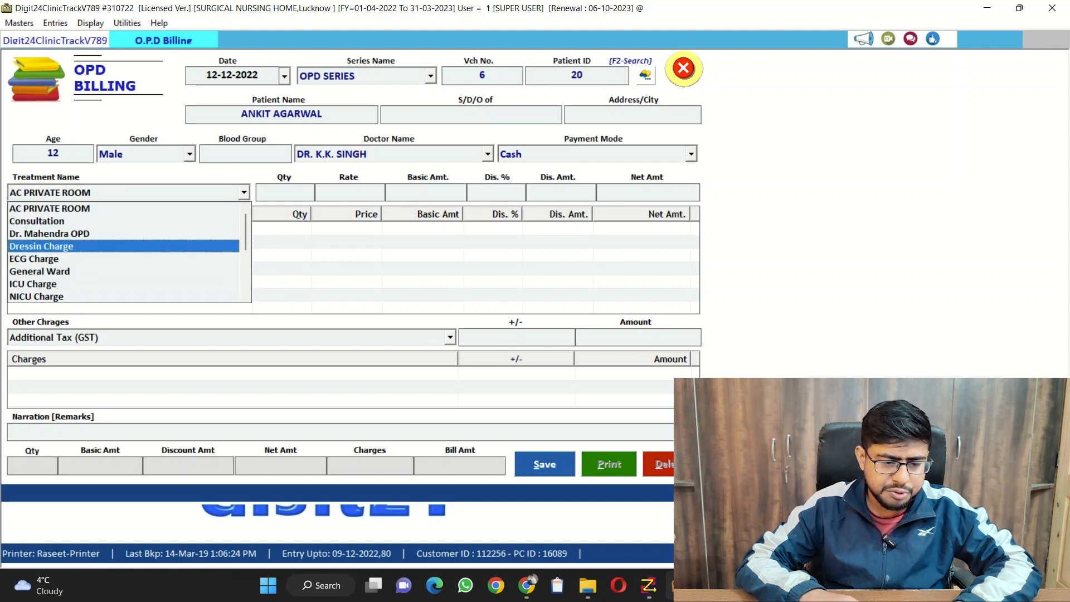
key(Return)
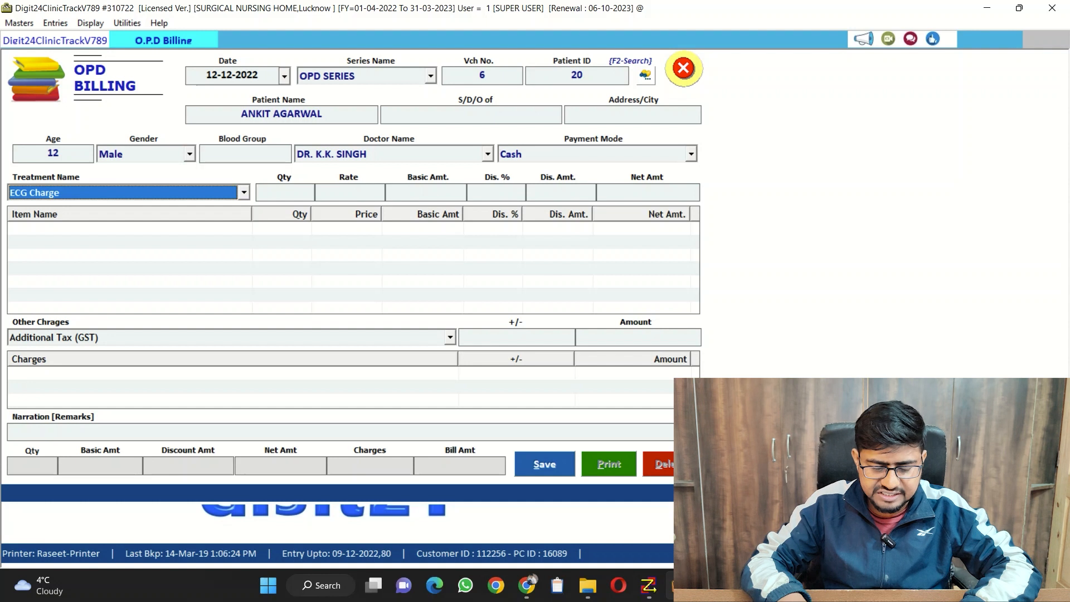
Add the ECG Charge line to the bill with a quantity of 3 and no discount
key(Return)
text(3)
key(Return)
key(Return)
key(Return)
key(Return)
key(Return)
key(Return)
Look through the treatment list for other billable charges and leave it without adding another item
key(space)
key(Down)
key(Down)
key(Down)
key(Down)
key(Down)
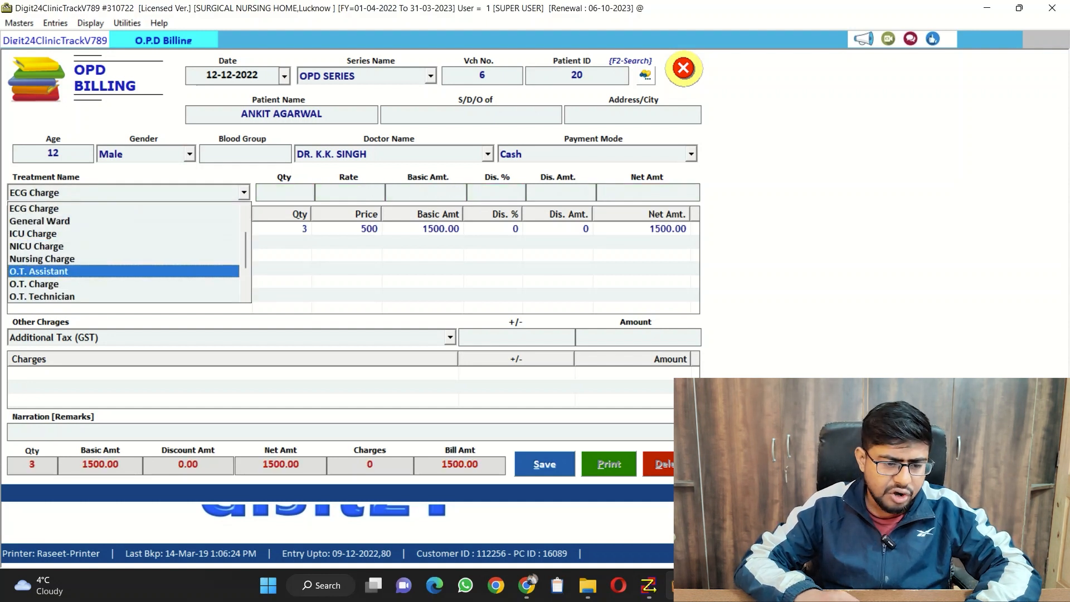
key(Down)
key(Down)
key(Up)
key(Up)
key(Up)
key(Up)
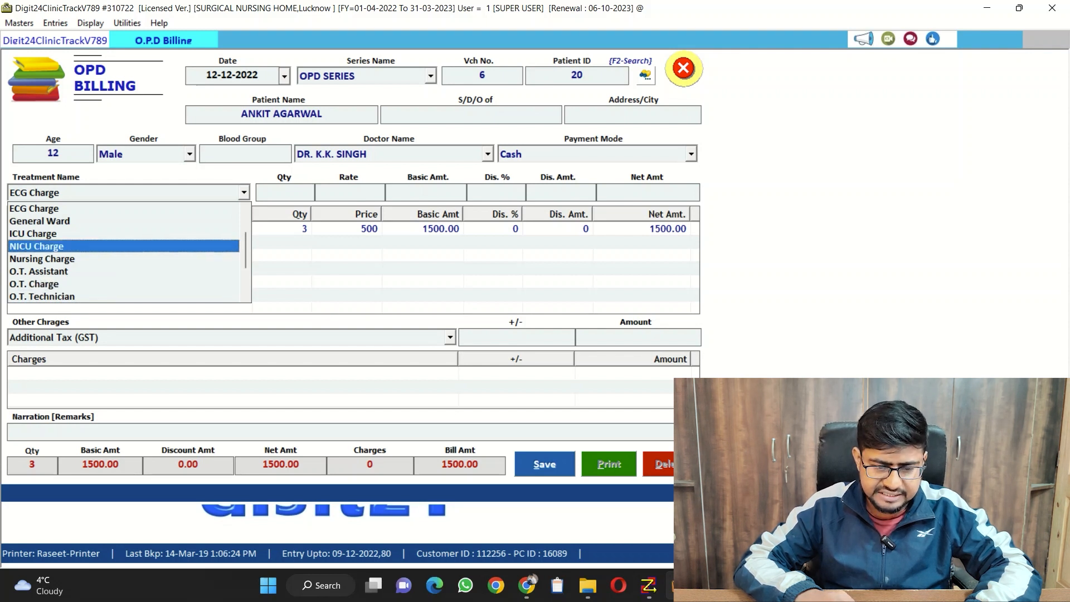
key(Escape)
Save the O.P.D bill and close the billing form
key(alt+s)
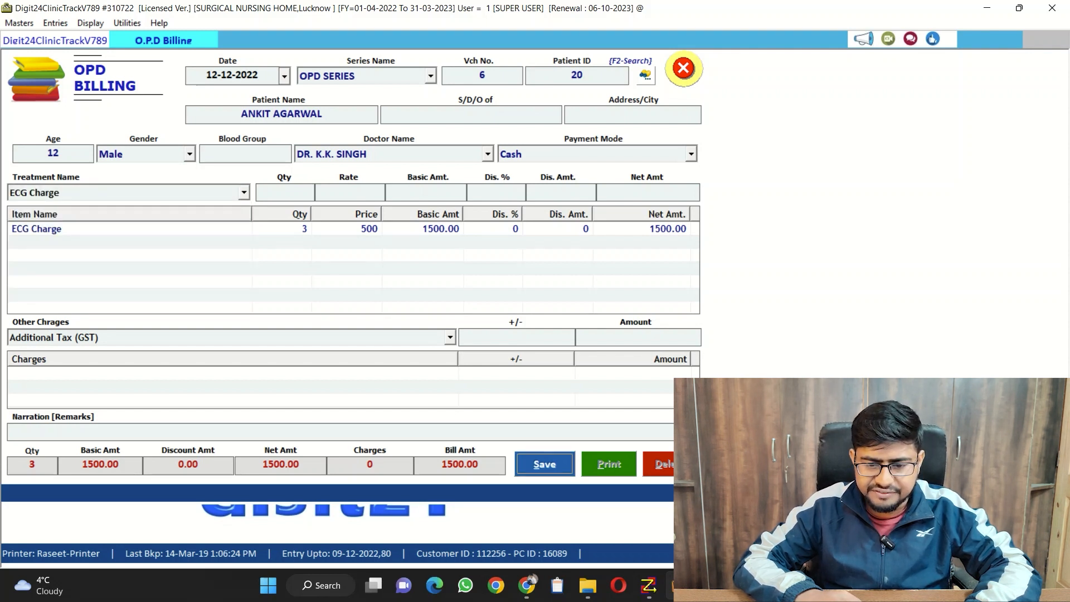
key(Return)
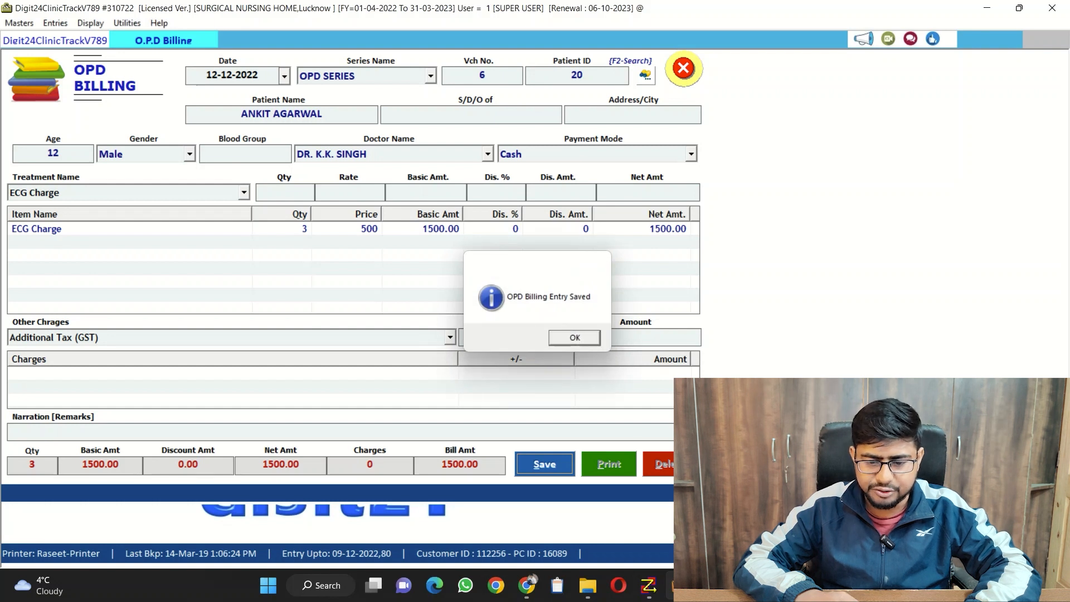
key(Return)
key(Escape)
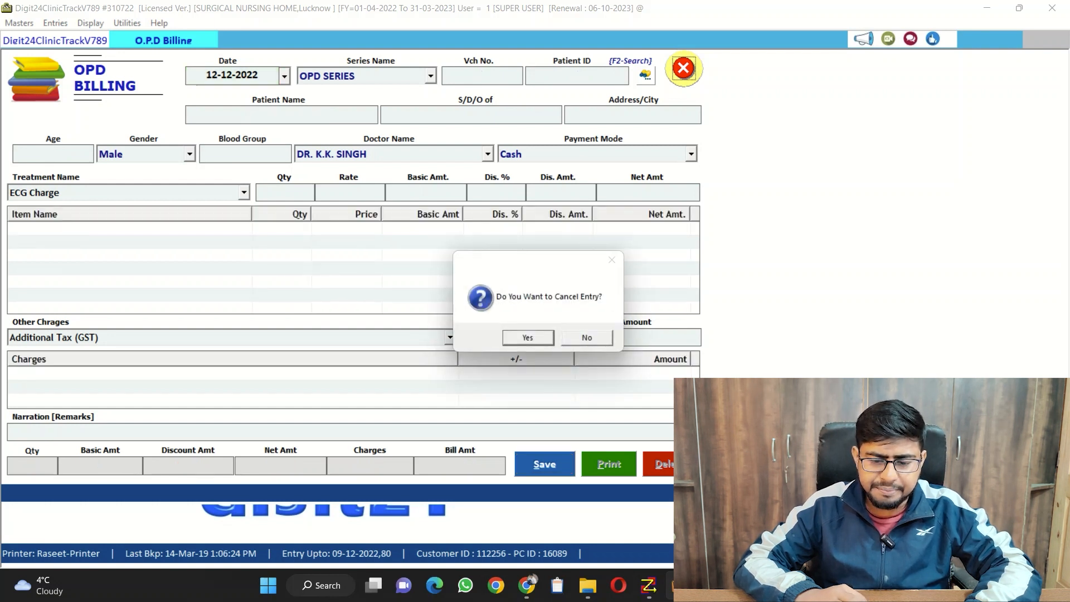
key(Return)
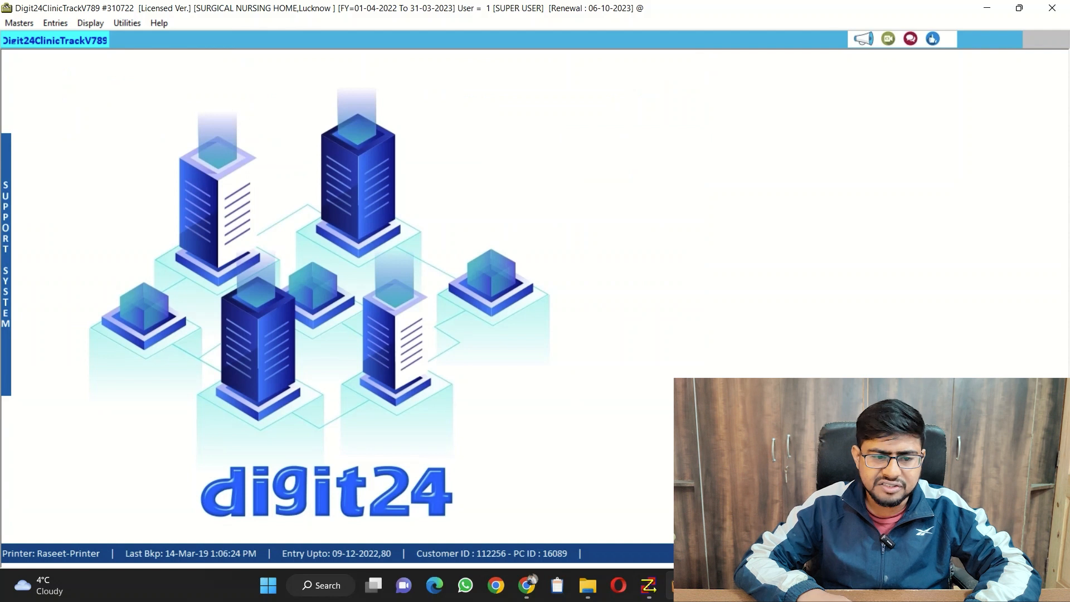
Open the Patient Entry form, start a new entry, and load the patient with voucher no. 1 dated 09-12
key(alt+e)
key(Down)
key(Down)
key(Return)
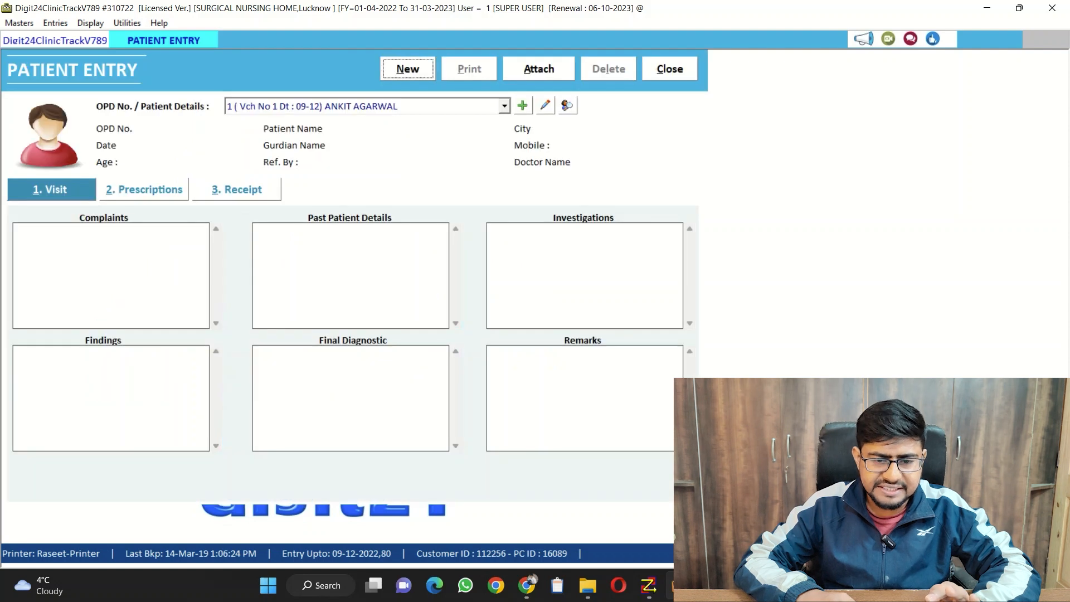
key(Return)
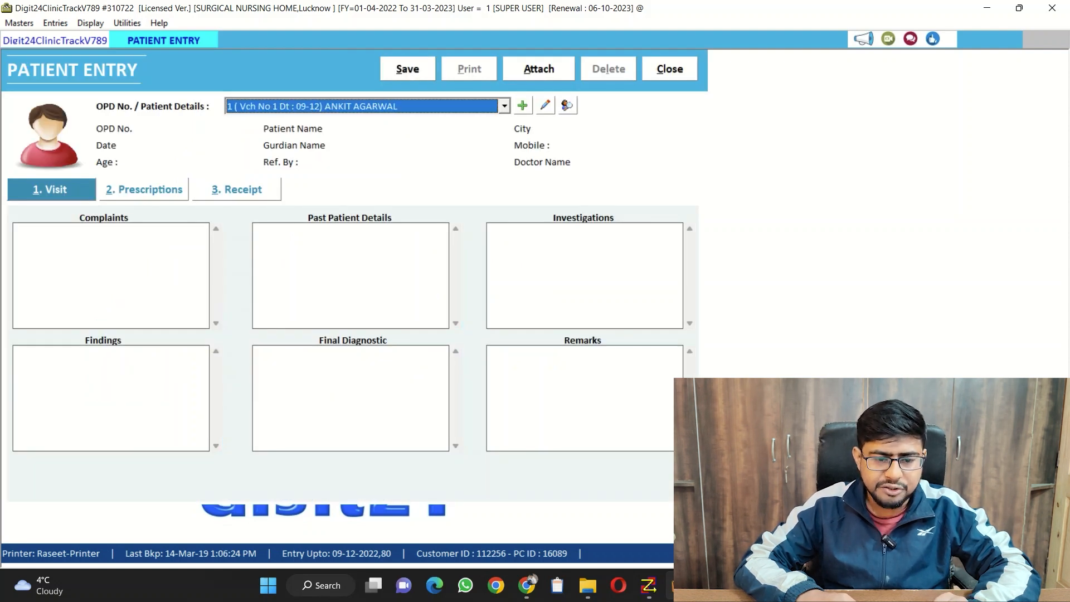
key(alt+Down)
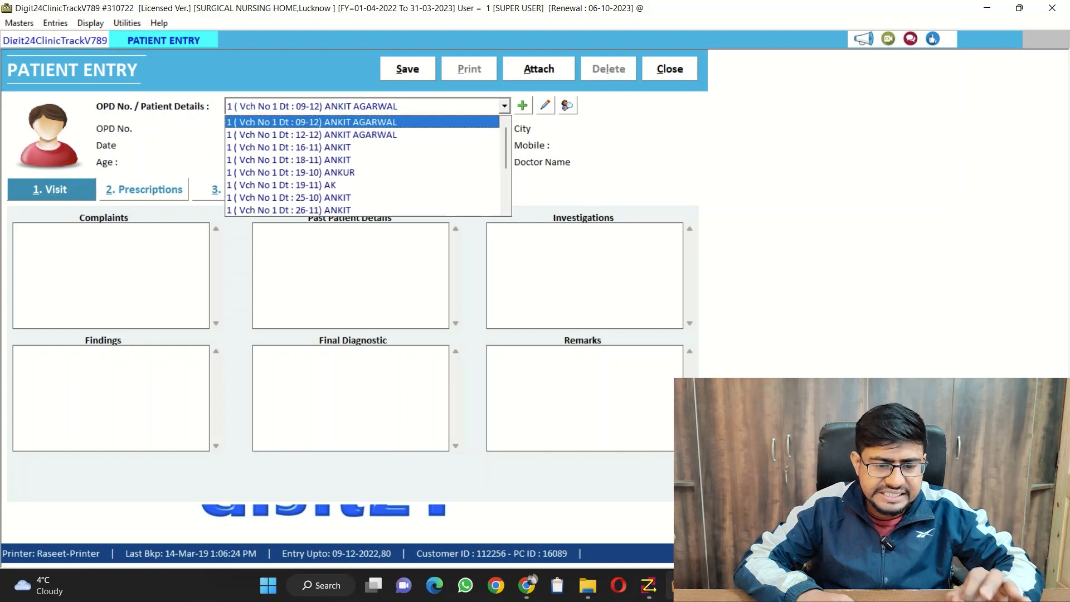
key(Return)
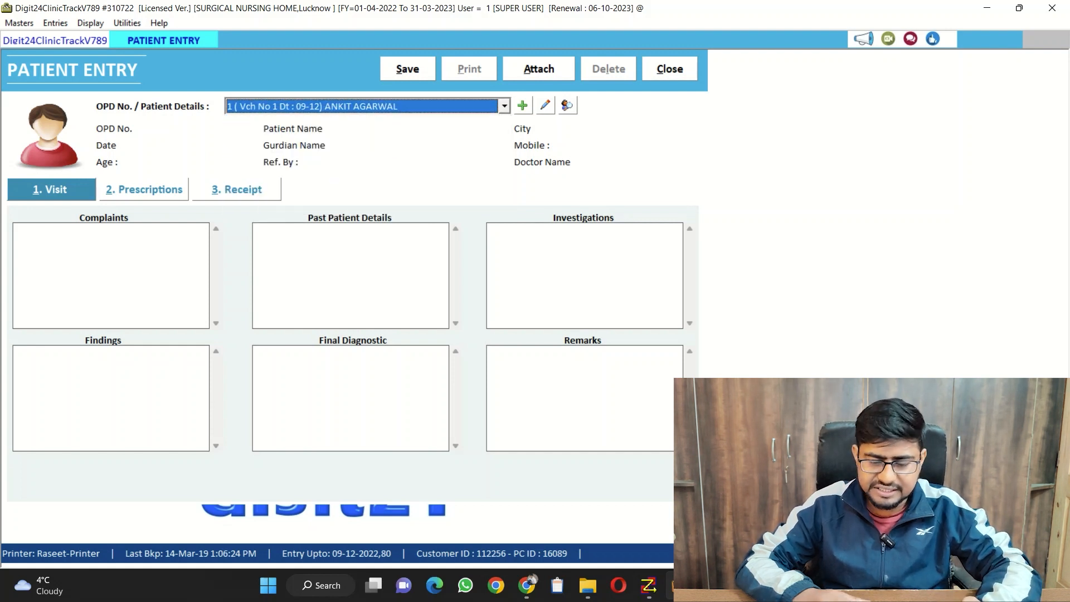
key(Return)
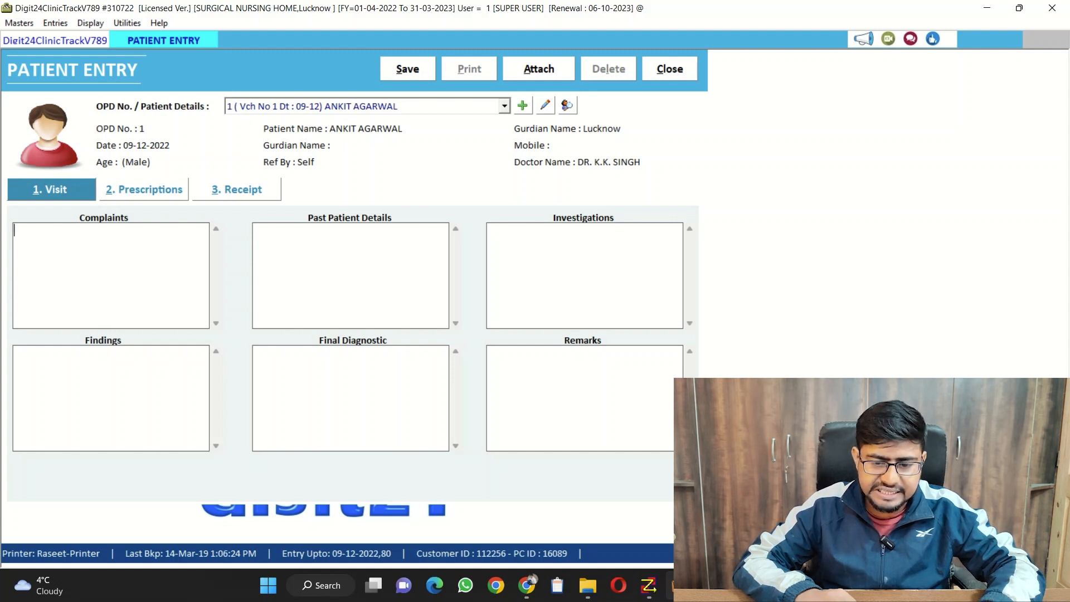
Review the Visit fields, the medicine list in Prescriptions and the Receipt section, and close the patient entry without saving
key(Tab)
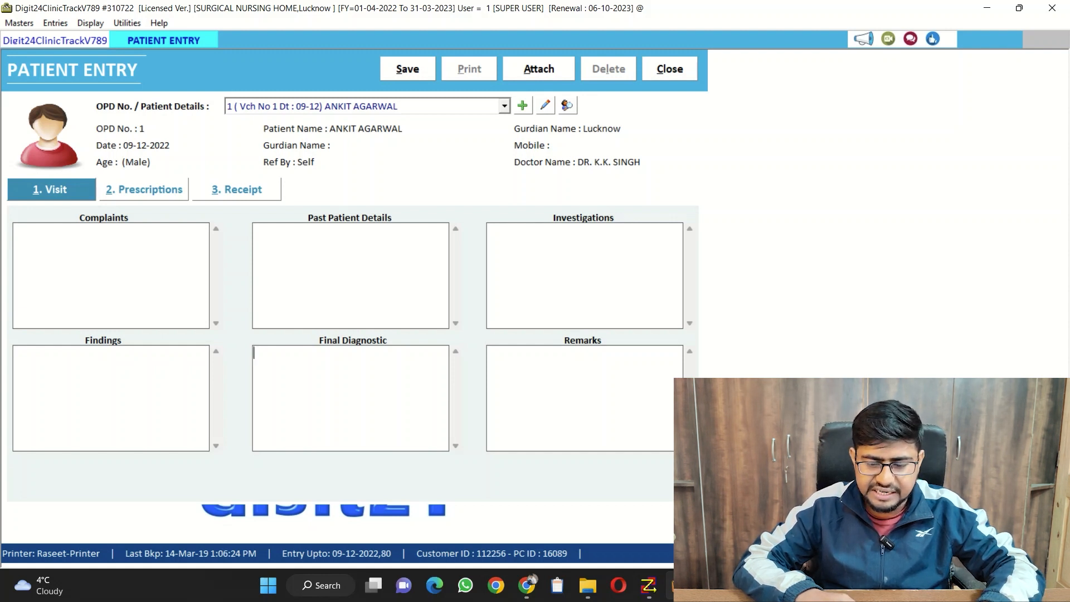
key(Tab)
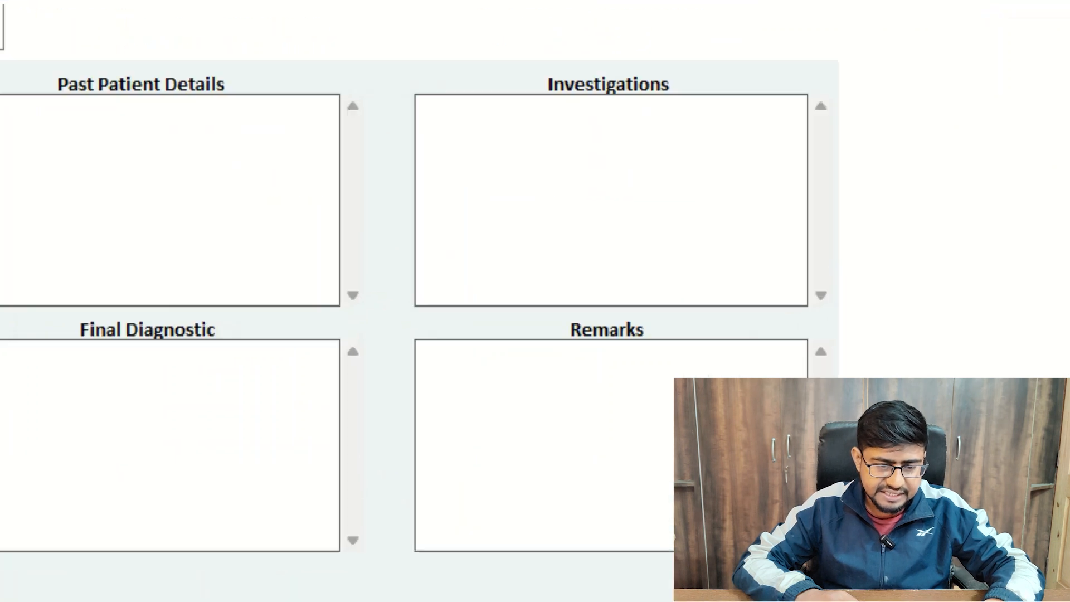
key(Tab)
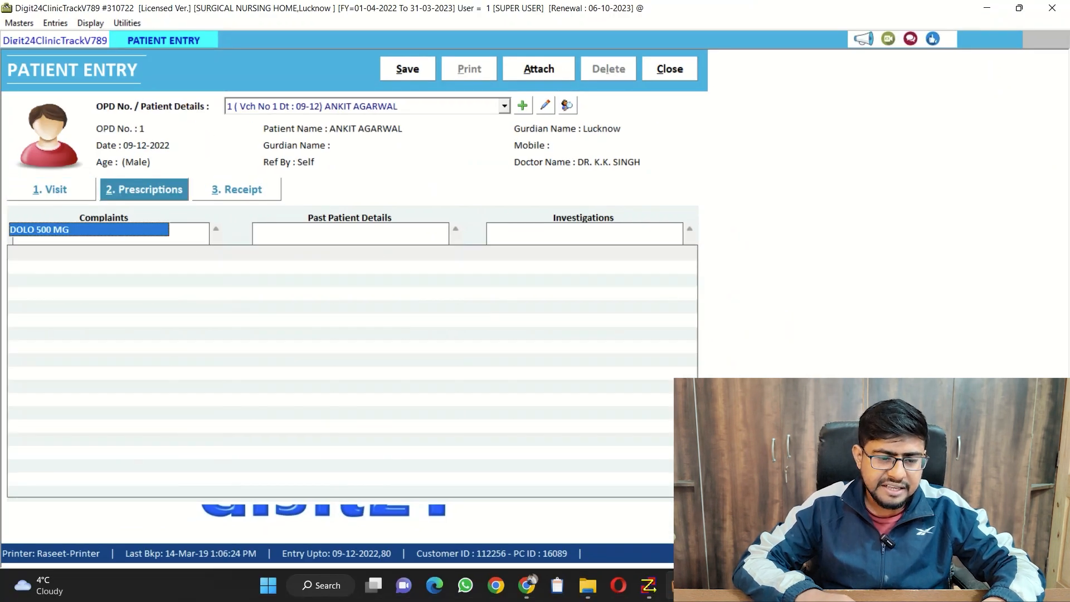
key(alt+Down)
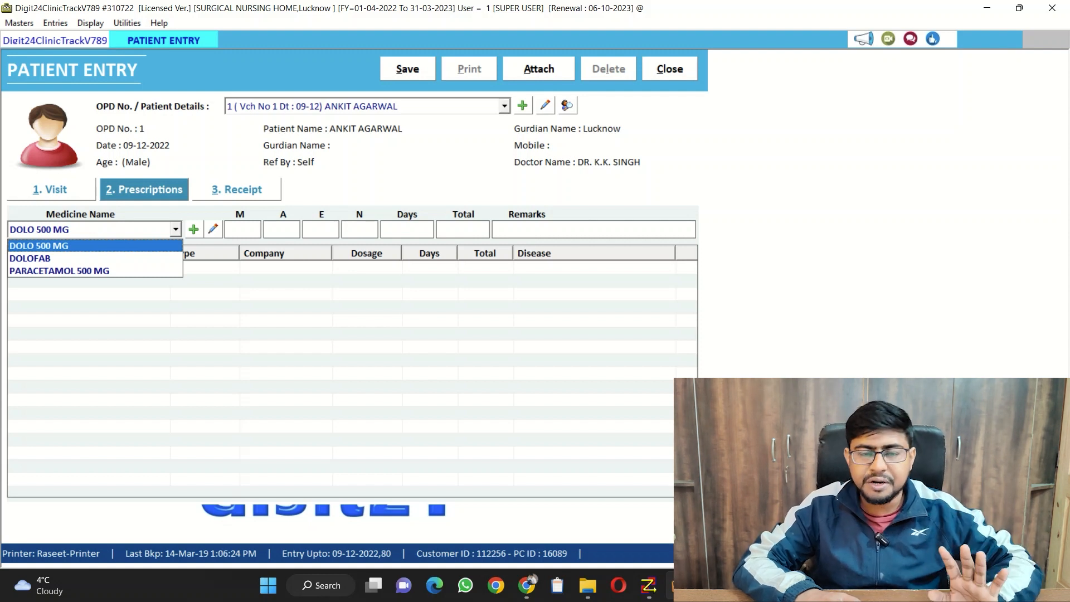
key(Escape)
key(alt+3)
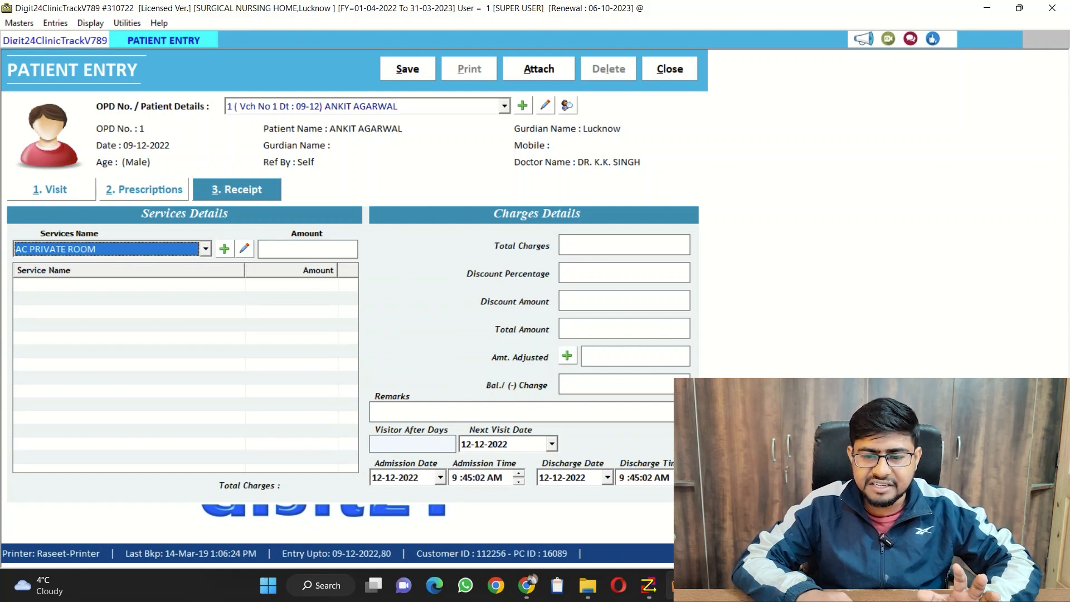
key(alt+c)
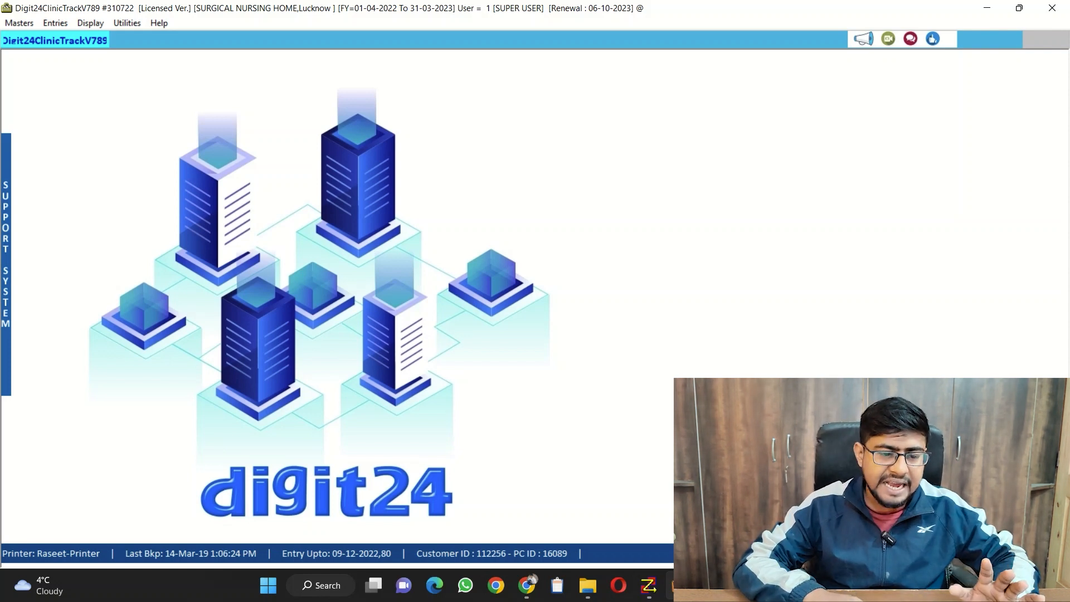
Start a new patient admission dated 12-12-2022 and enter the patient's full name and the father's full name
click(55, 23)
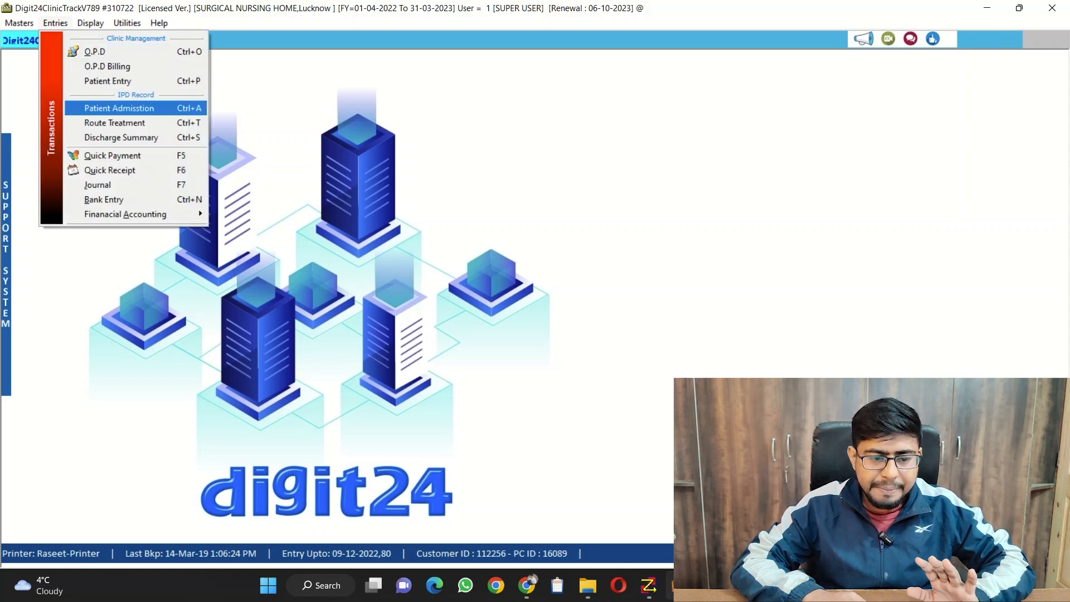
click(119, 108)
click(475, 73)
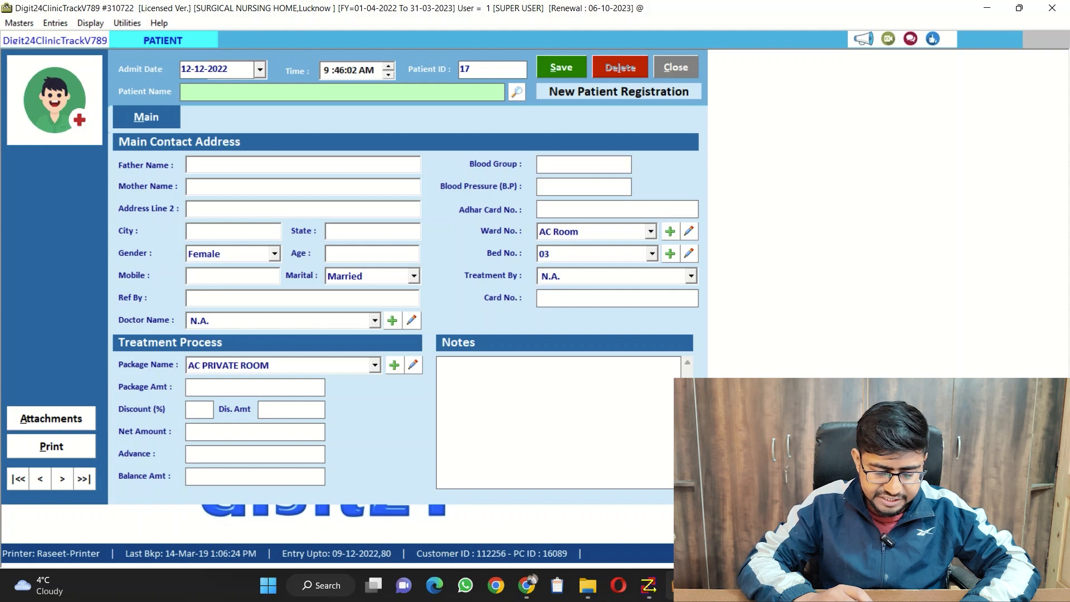
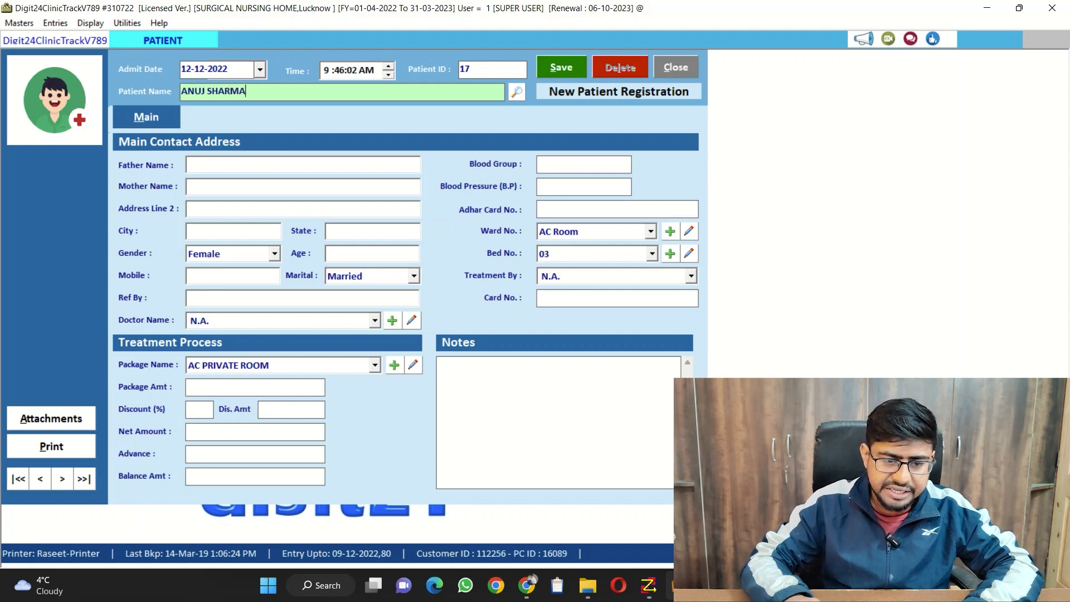
key(Return)
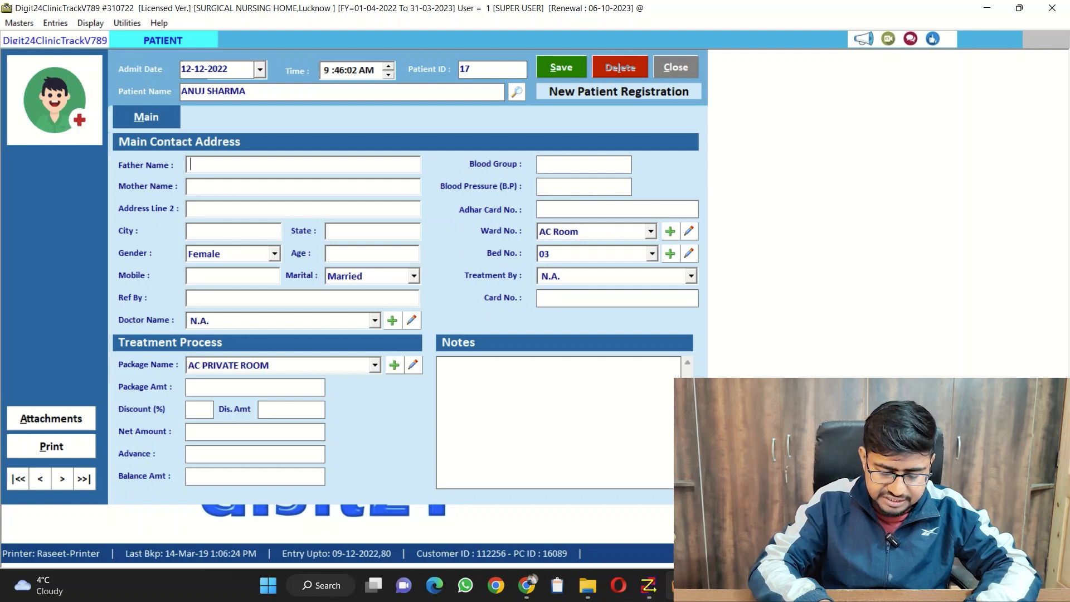
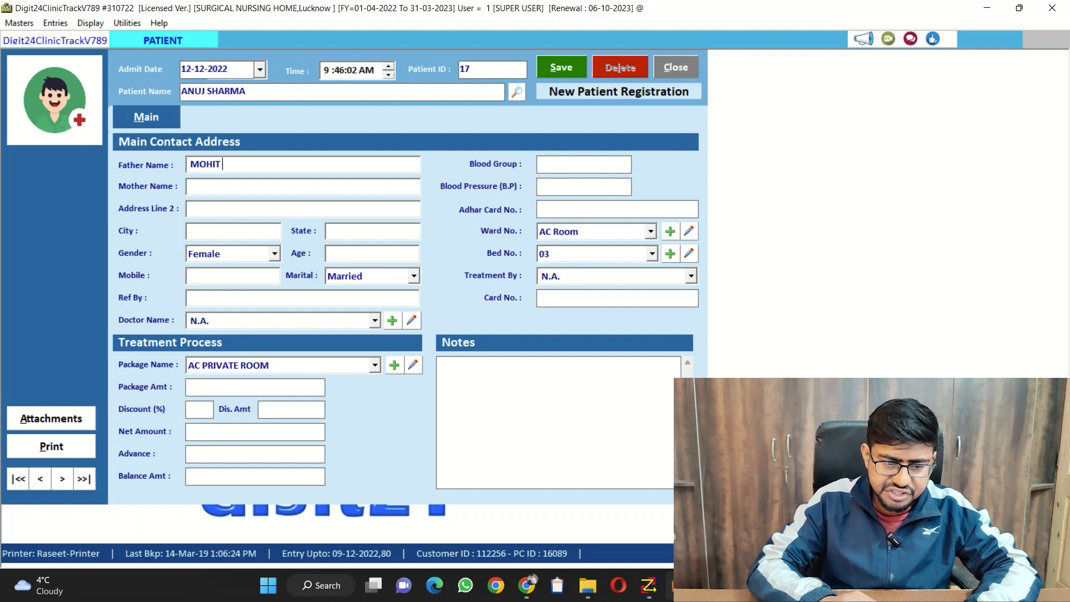
key(Return)
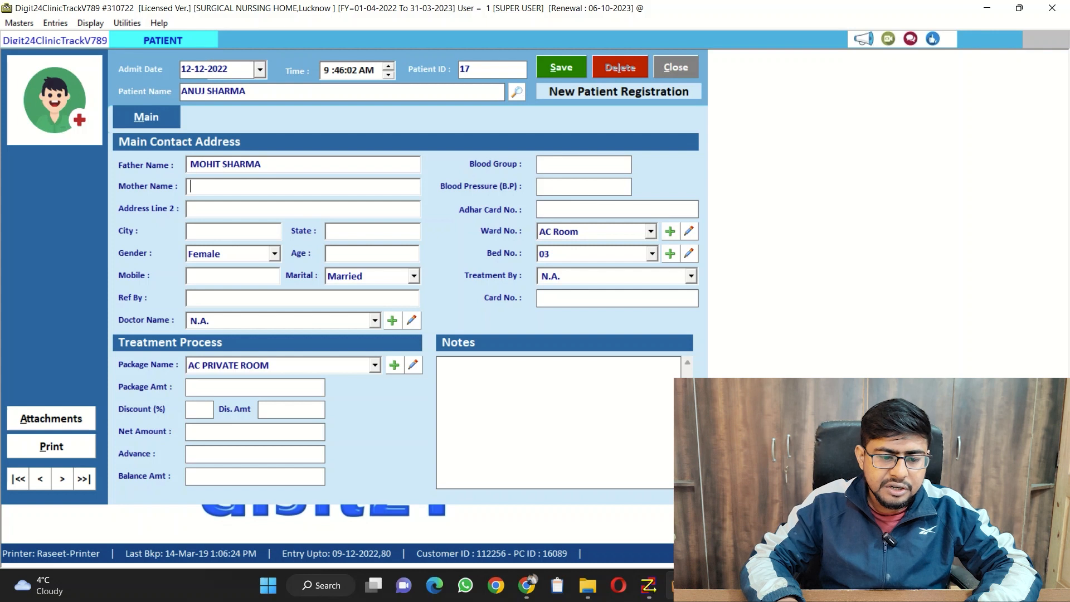
Leave the mother's name and address line empty, and set the city to LUCKNOW and the state to UTTAR PRADESH
key(Return)
key(Return)
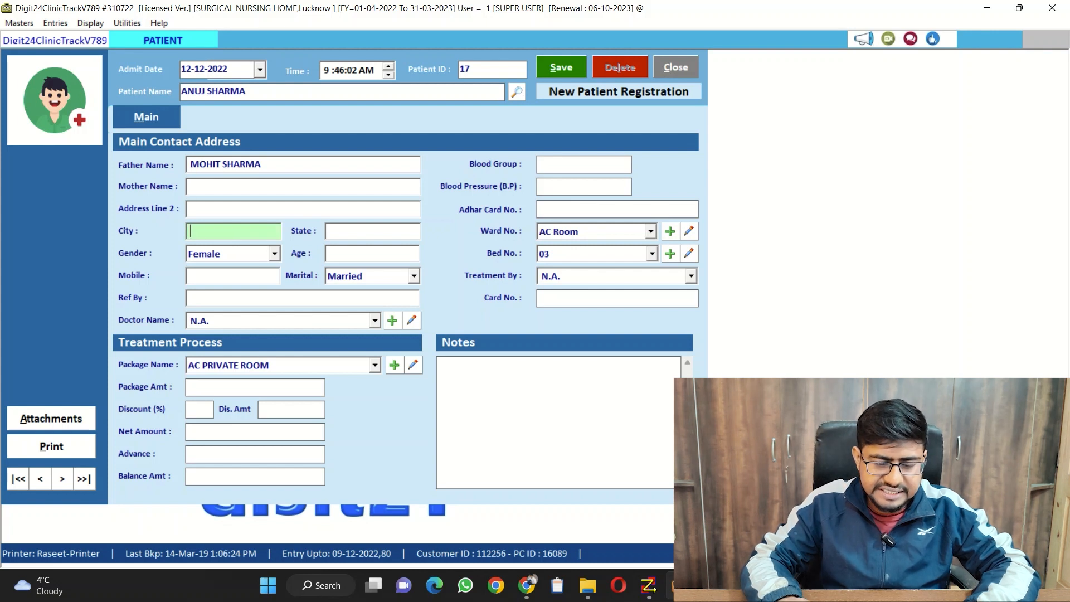
text(LUCKNOW)
key(Return)
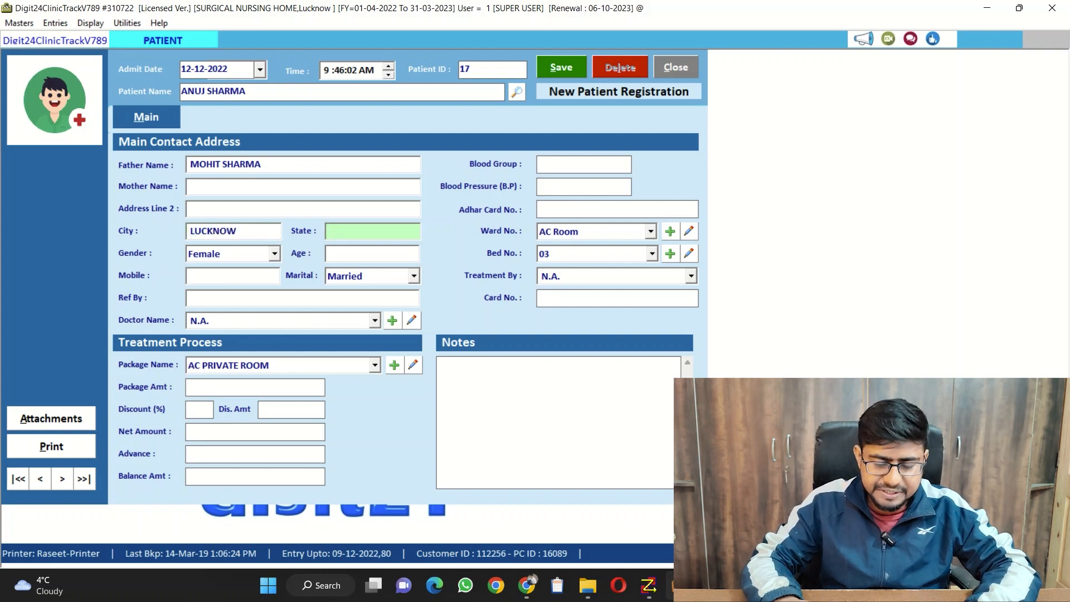
text(UTT)
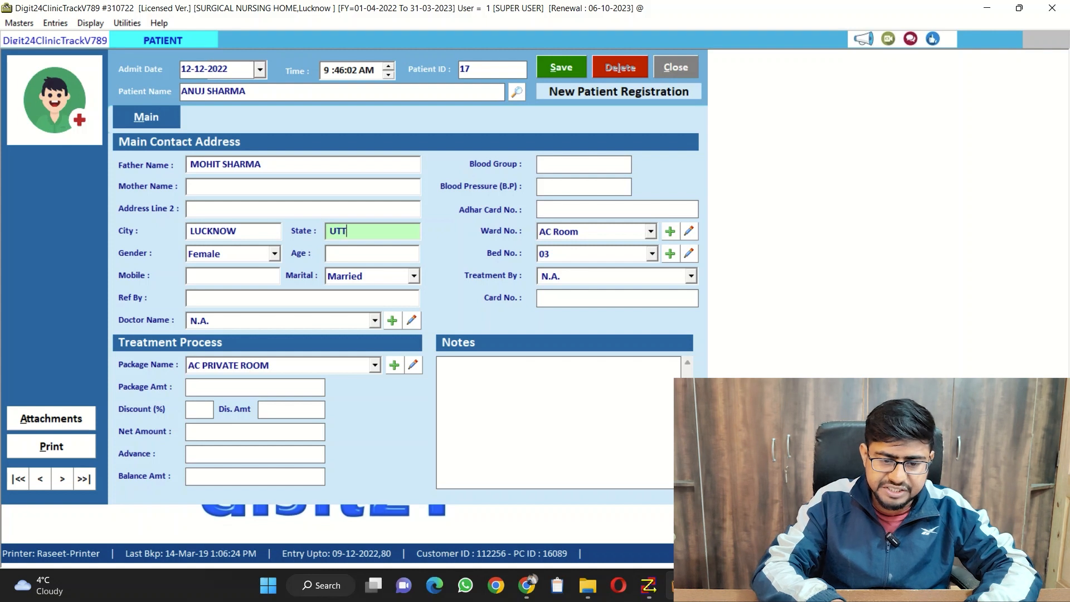
text(AR PRADESH)
key(Return)
Set the patient's gender to Male and age to 19, leaving the mobile number empty
key(Down)
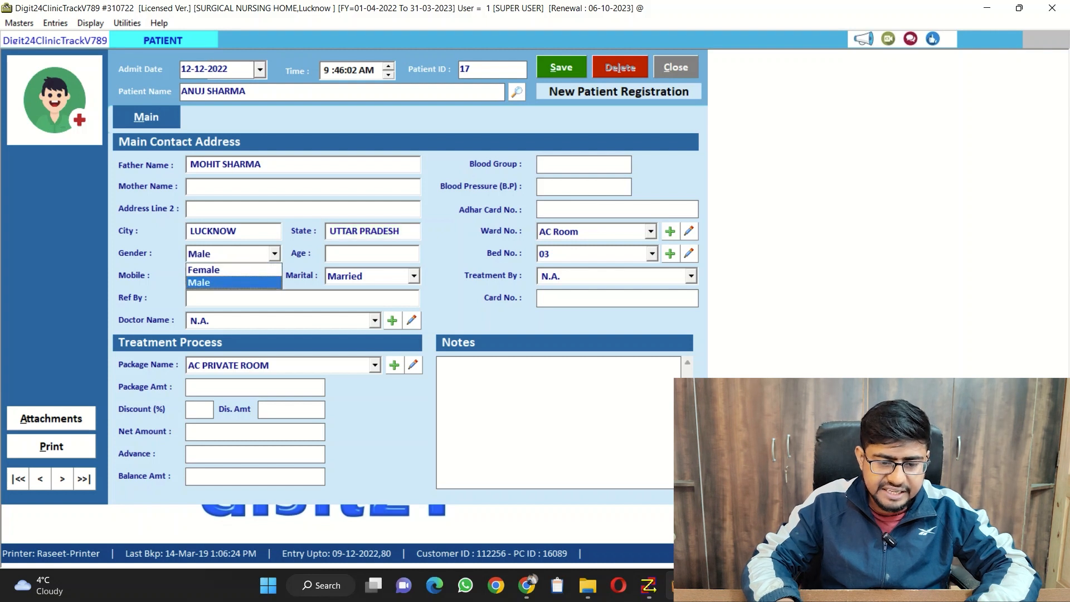
key(Return)
text(19)
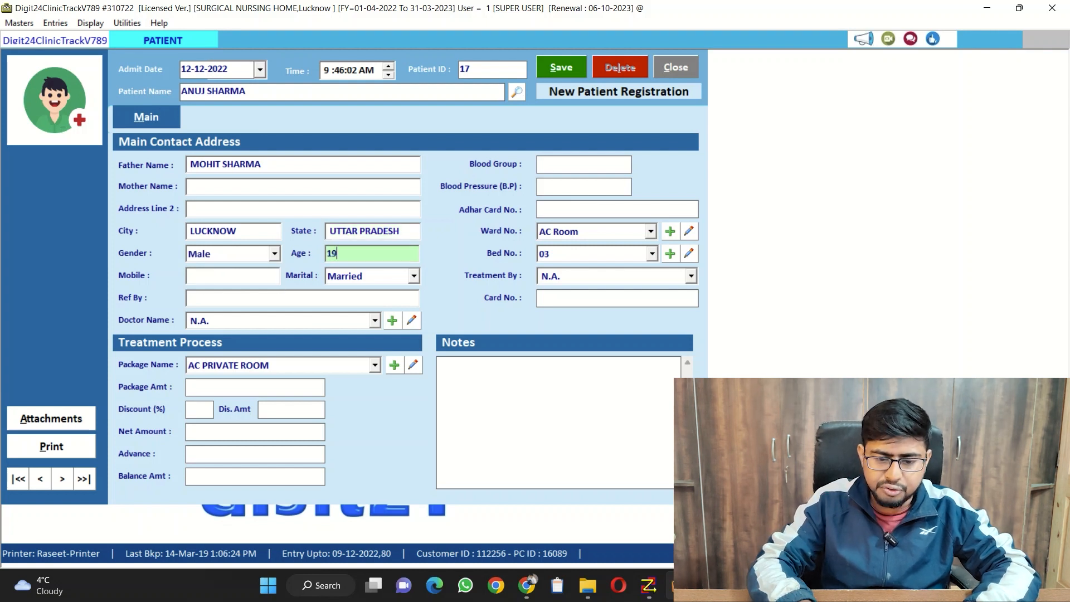
key(Return)
Keep Married as the marital status, leave the referral empty, and assign the sixth entry in the doctor list
key(Return)
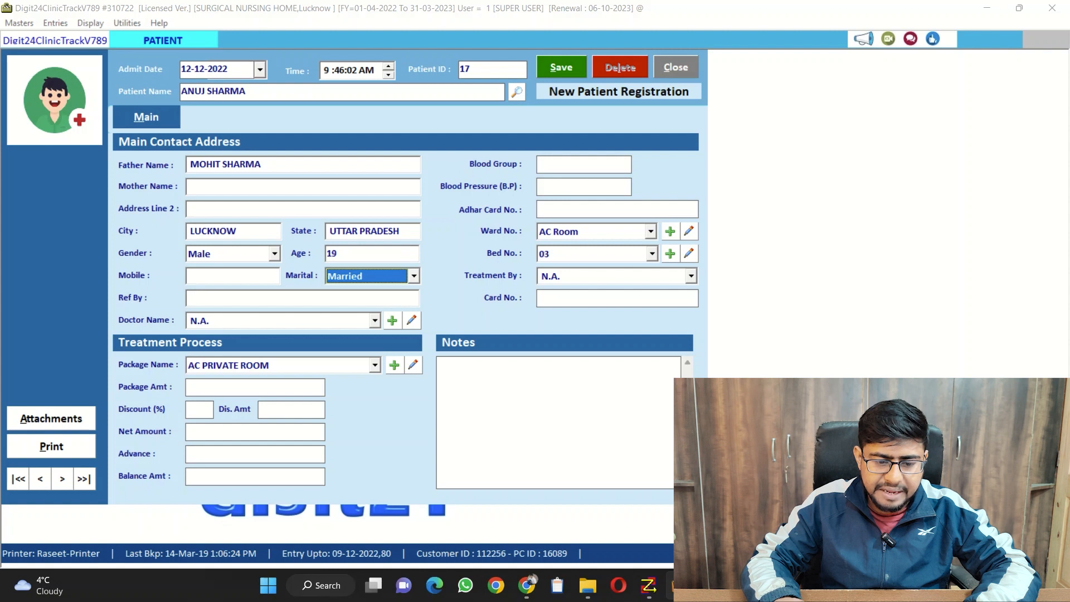
key(Return)
key(Return)
key(Down)
key(Down)
key(Down)
key(Down)
key(Down)
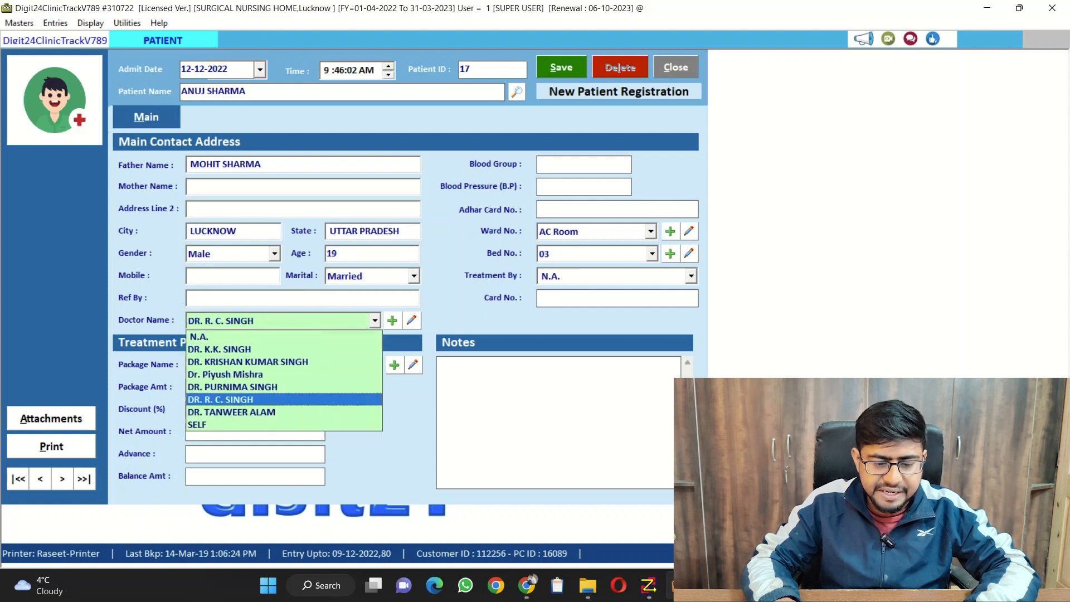
key(Return)
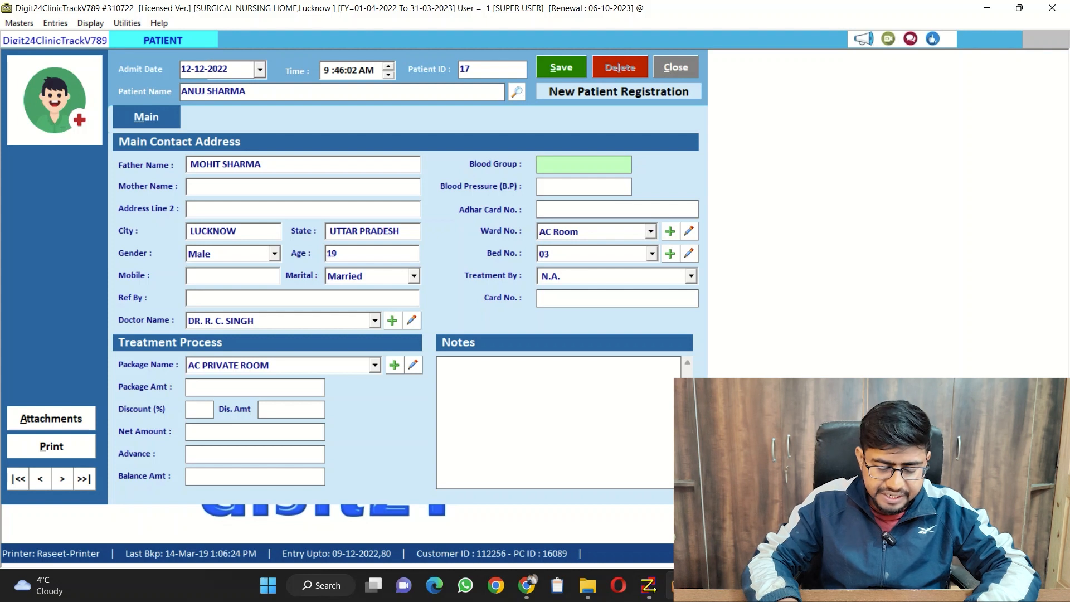
Enter B+ as the blood group and assign the patient to the General Ward
text(B+)
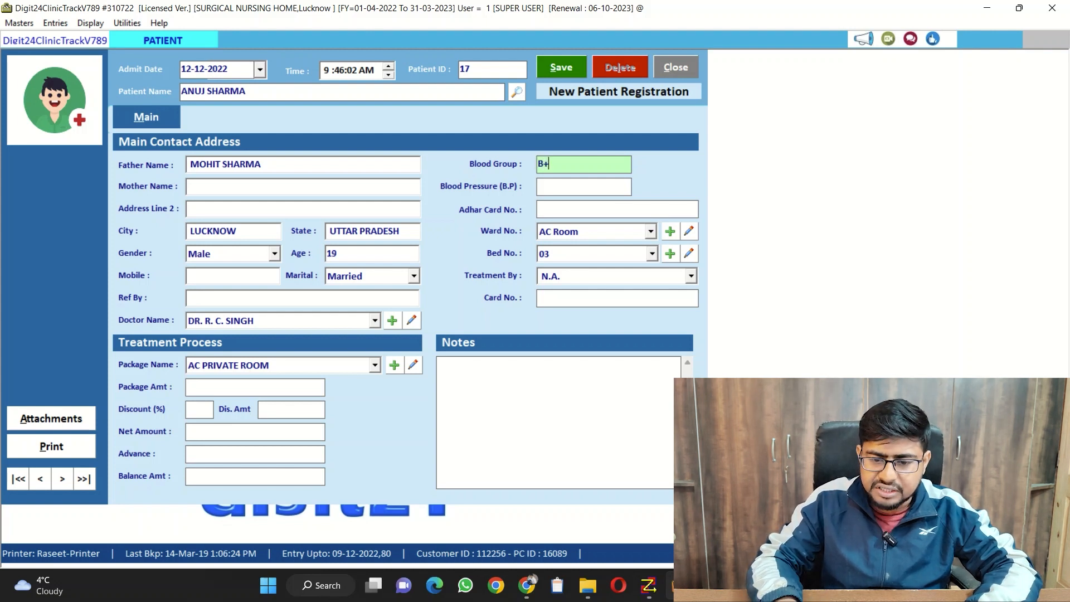
key(Return)
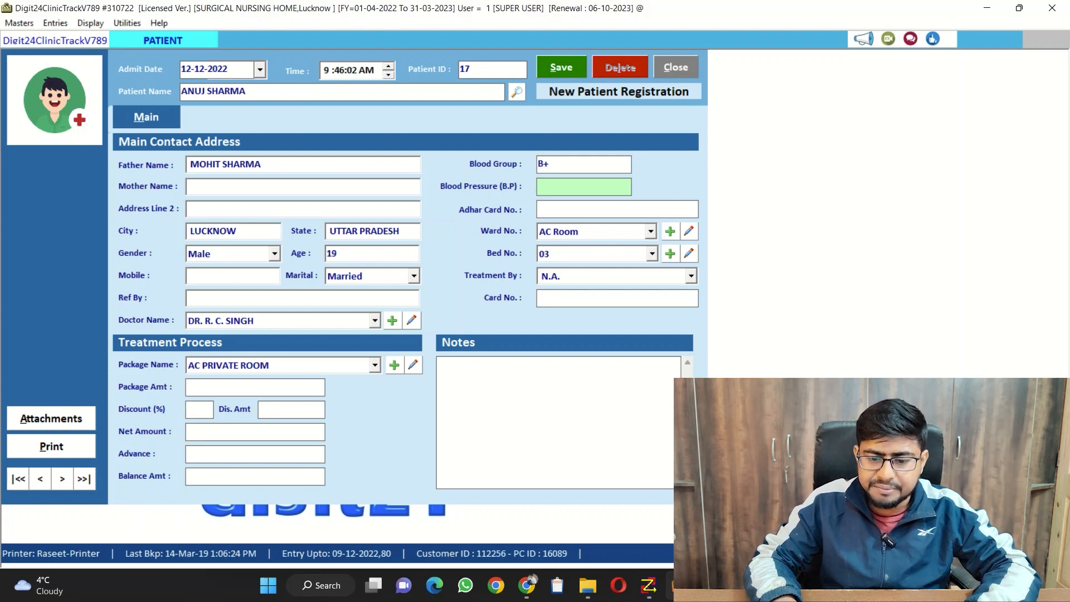
key(Return)
key(Return)
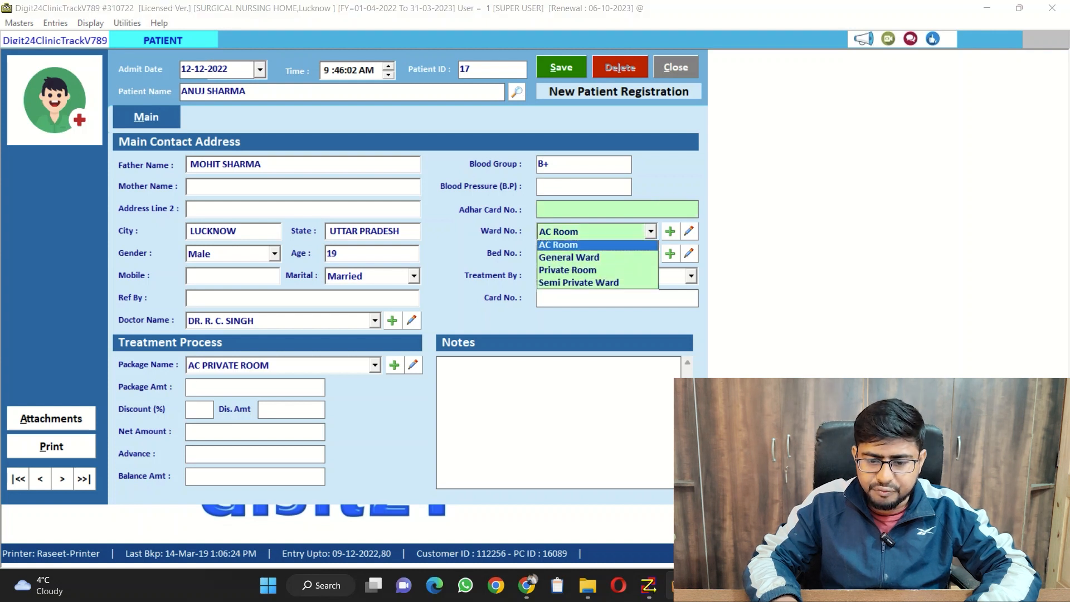
key(Down)
Assign bed 03 to the patient, keep N.A. for who treats them, and leave the card number empty
key(Return)
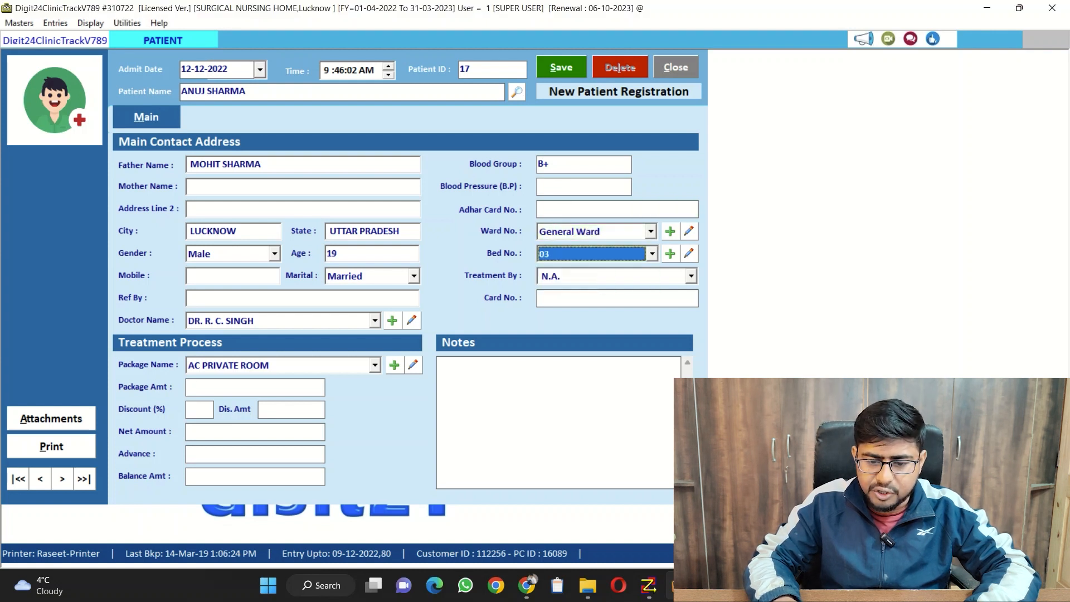
key(Return)
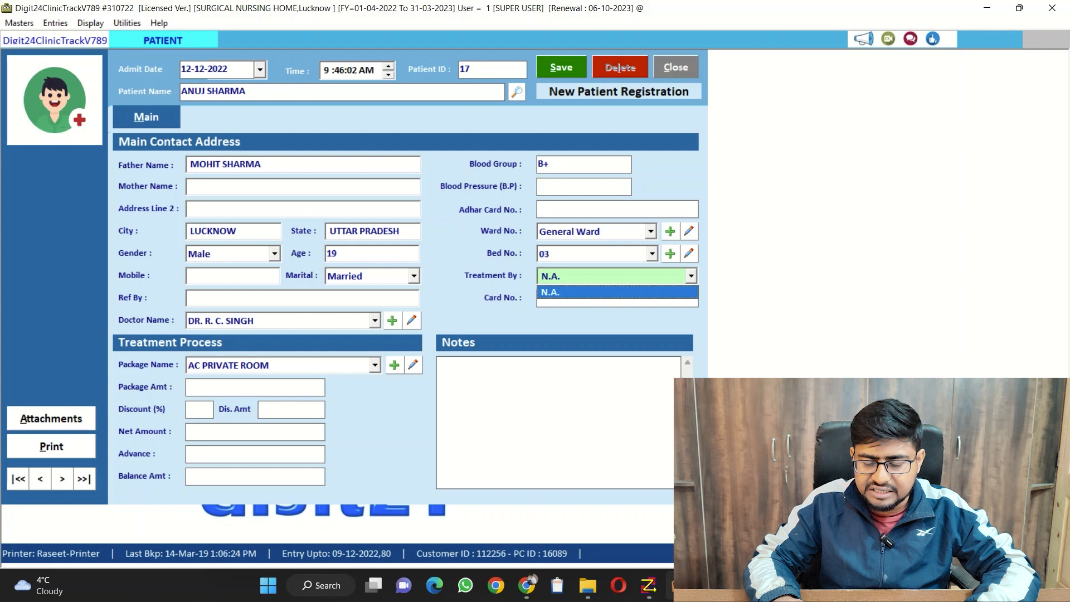
key(Return)
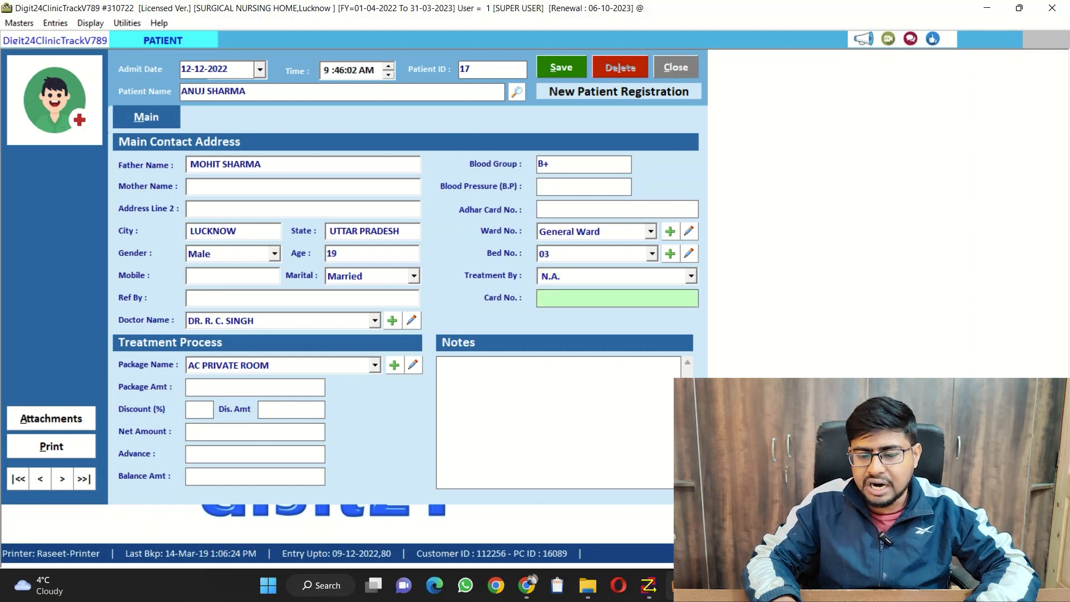
key(Return)
Choose TOTAL KNEE REPLACEMENT as the patient's treatment package
key(Down)
key(Down)
key(Down)
key(Down)
key(Down)
key(Down)
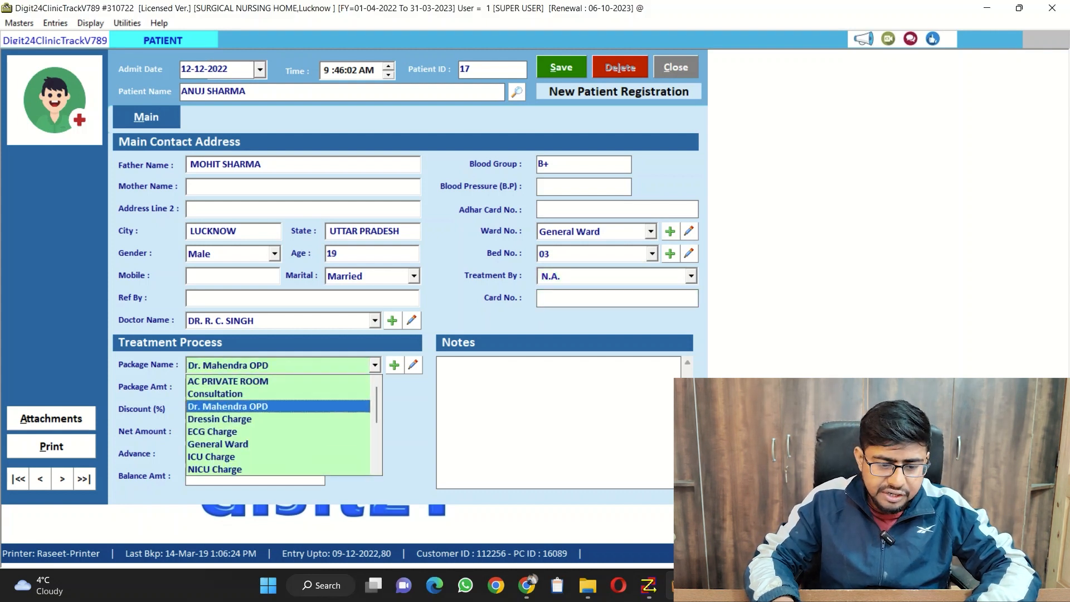
key(Down)
key(Down)
key(Down)
key(Down)
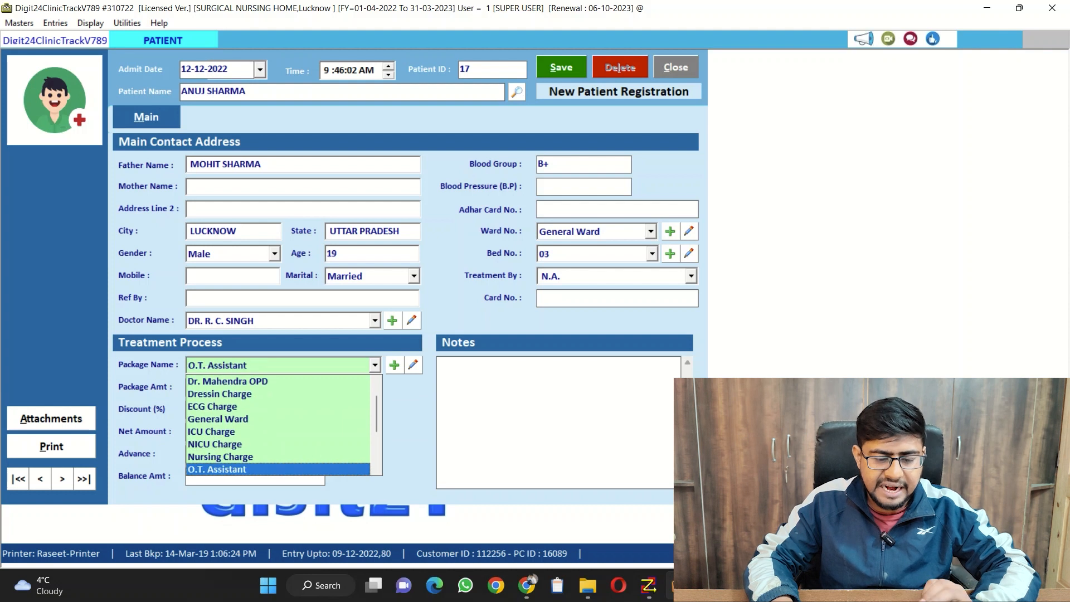
key(Down)
key(Down)
key(Down)
key(Down)
key(Down)
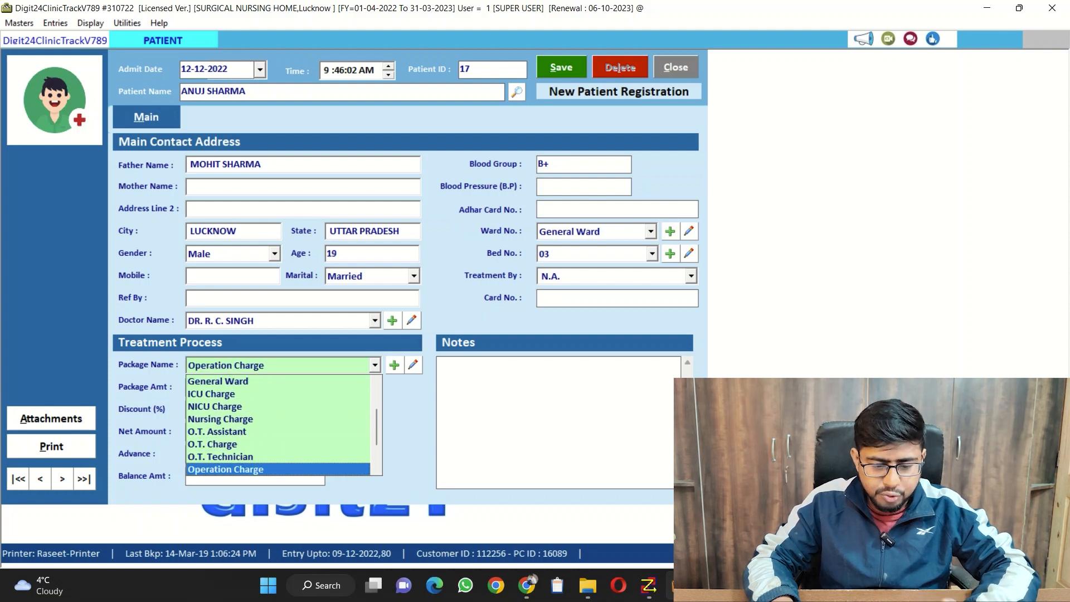
key(Down)
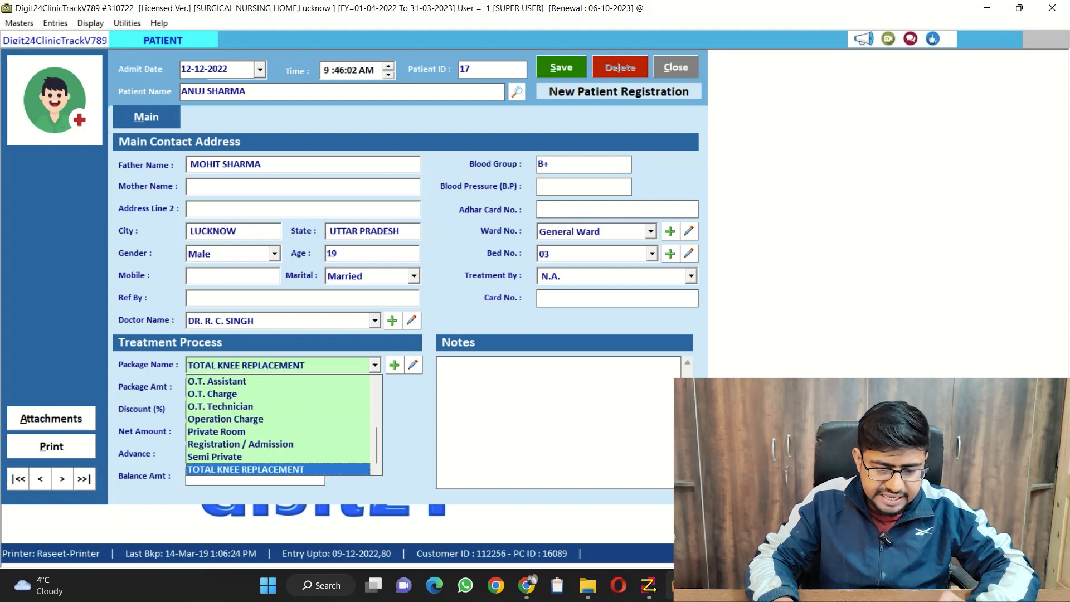
key(Return)
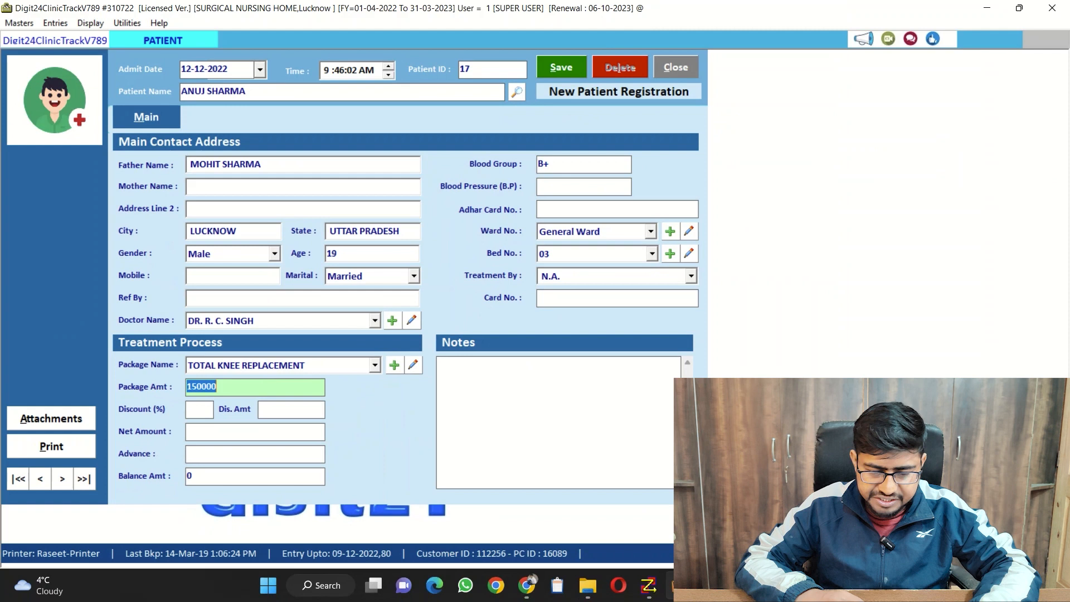
Accept the package and net amounts of 150000 with no discount, and leave the advance empty
key(Return)
key(Return)
key(Return)
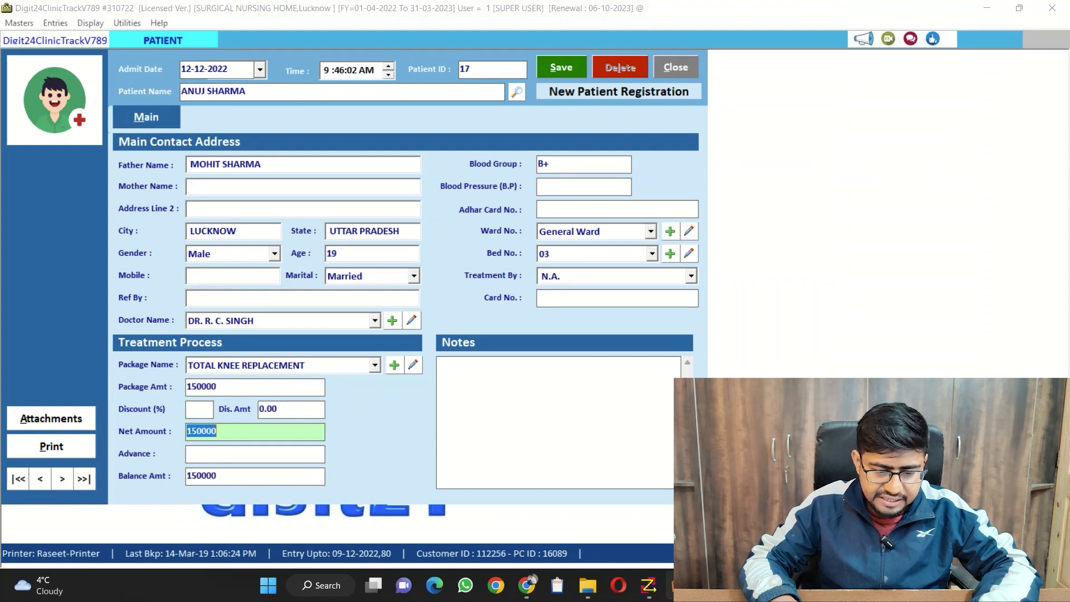
key(Return)
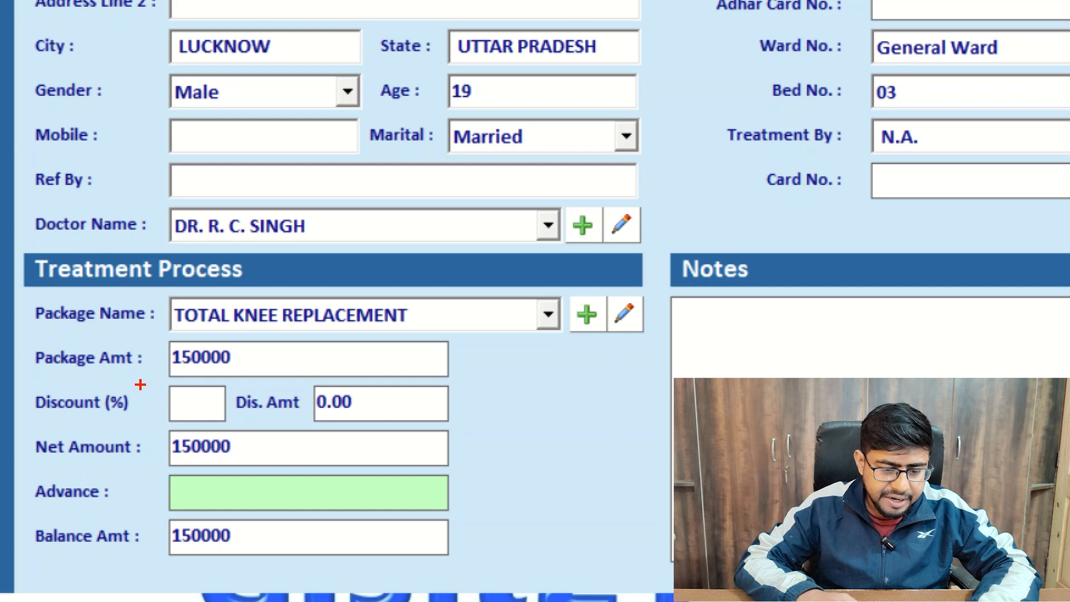
mouse_move(133, 385)
mouse_down()
mouse_move(335, 413)
mouse_move(35, 401)
mouse_up()
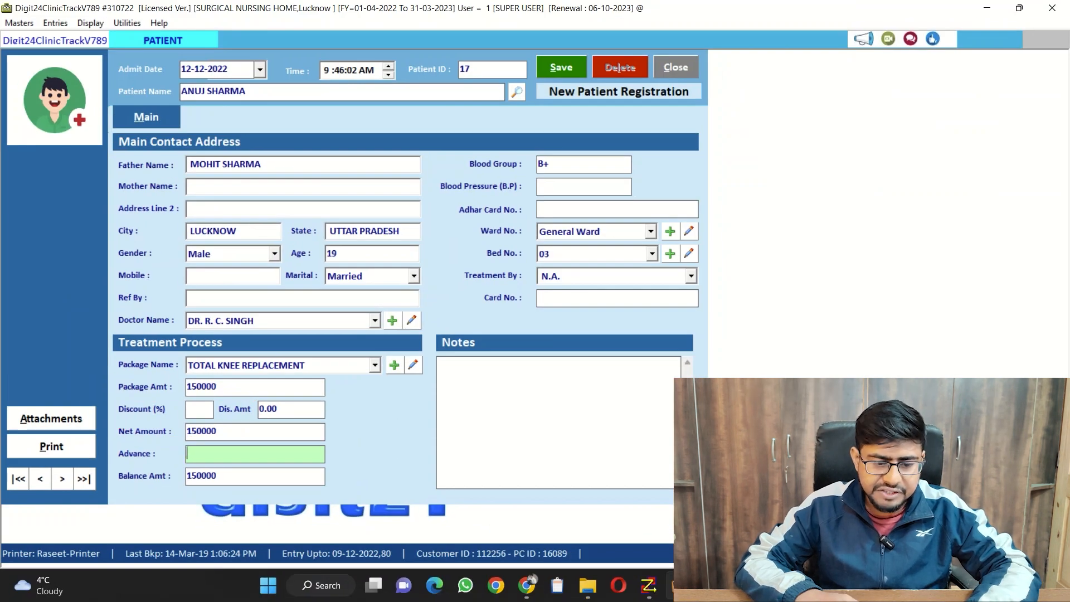
key(Tab)
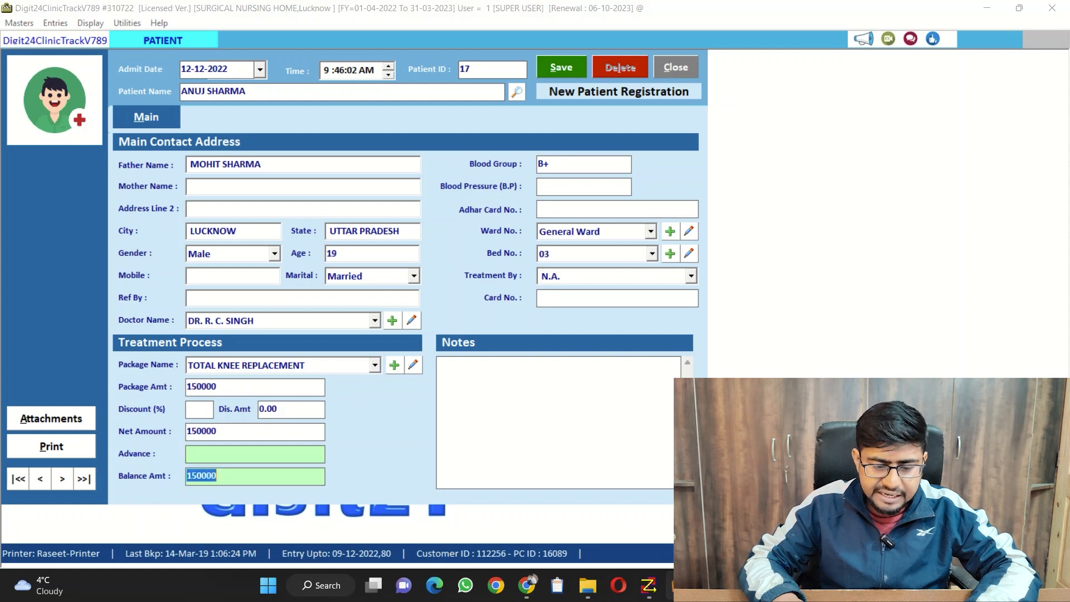
key(Tab)
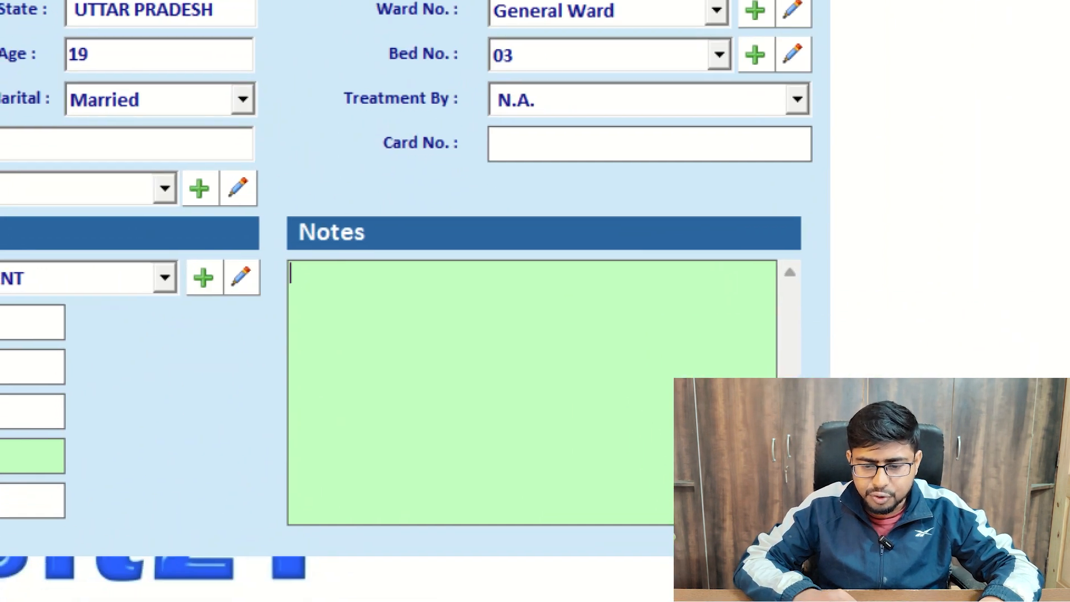
click(585, 452)
mouse_move(454, 229)
mouse_down()
mouse_move(287, 391)
mouse_move(276, 248)
mouse_up()
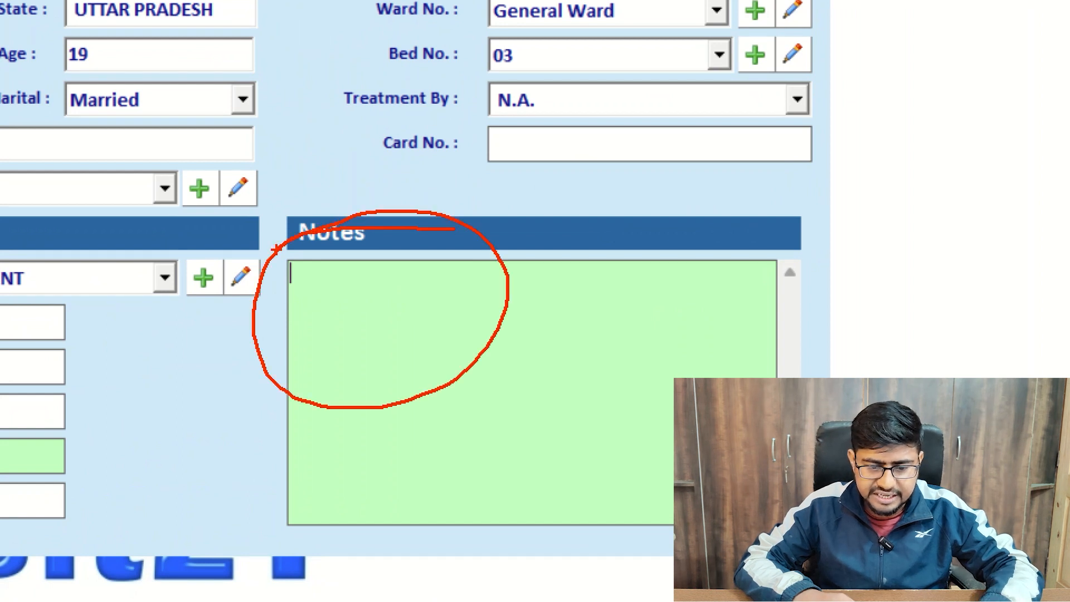
key(Escape)
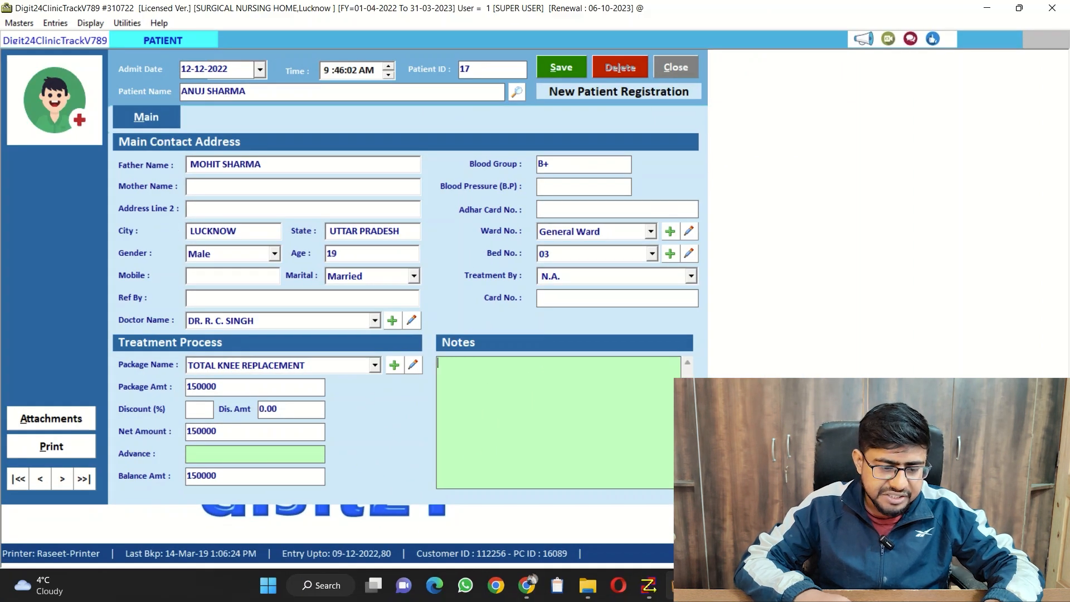
key(ctrl+1)
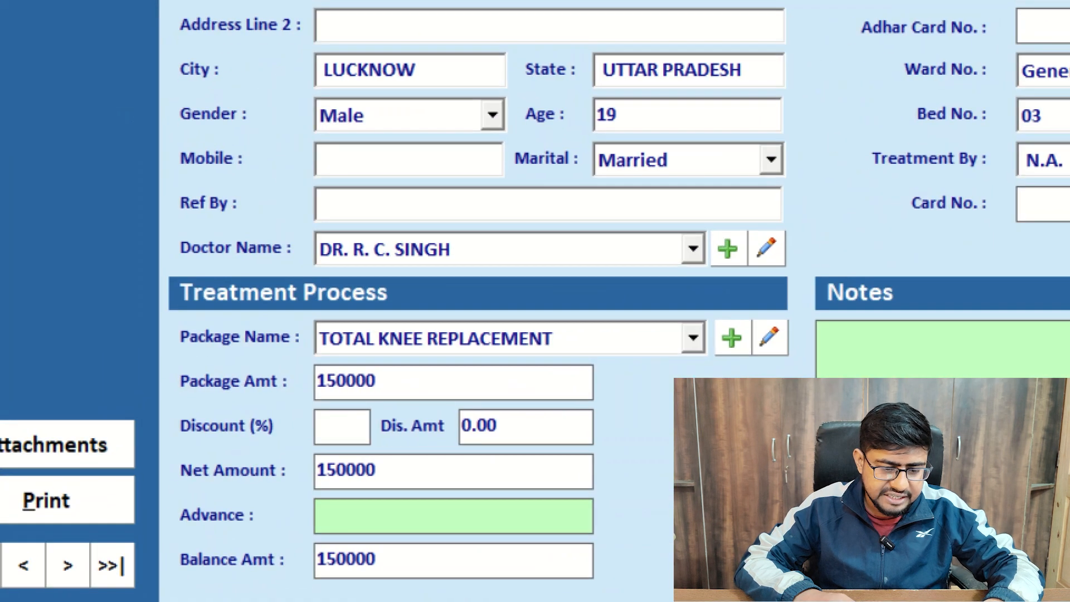
click(72, 391)
mouse_move(61, 390)
mouse_down()
mouse_move(8, 519)
mouse_move(55, 384)
mouse_up()
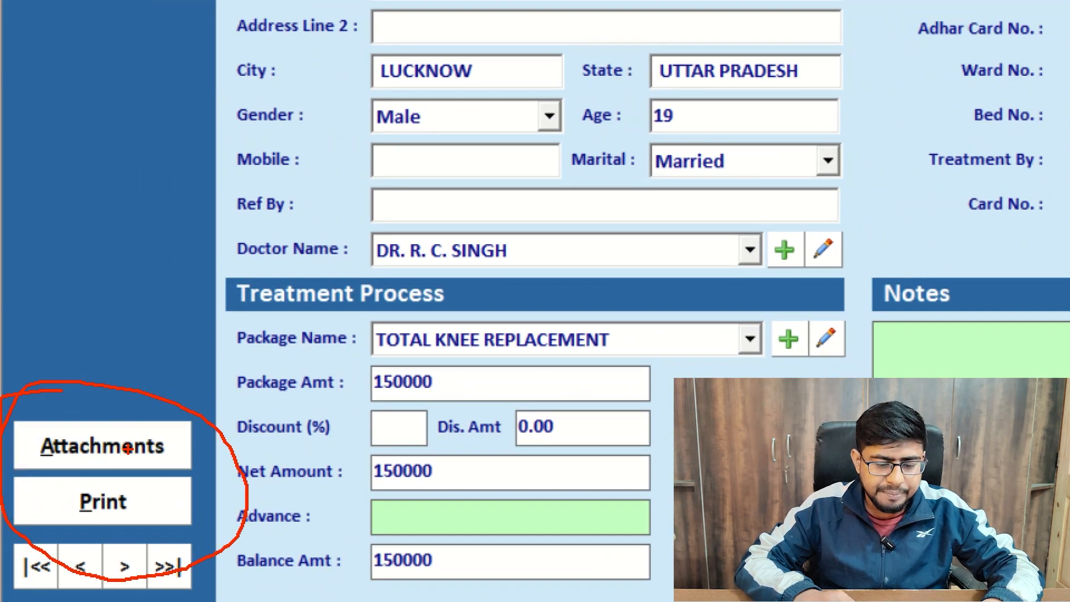
drag(128, 463, 353, 385)
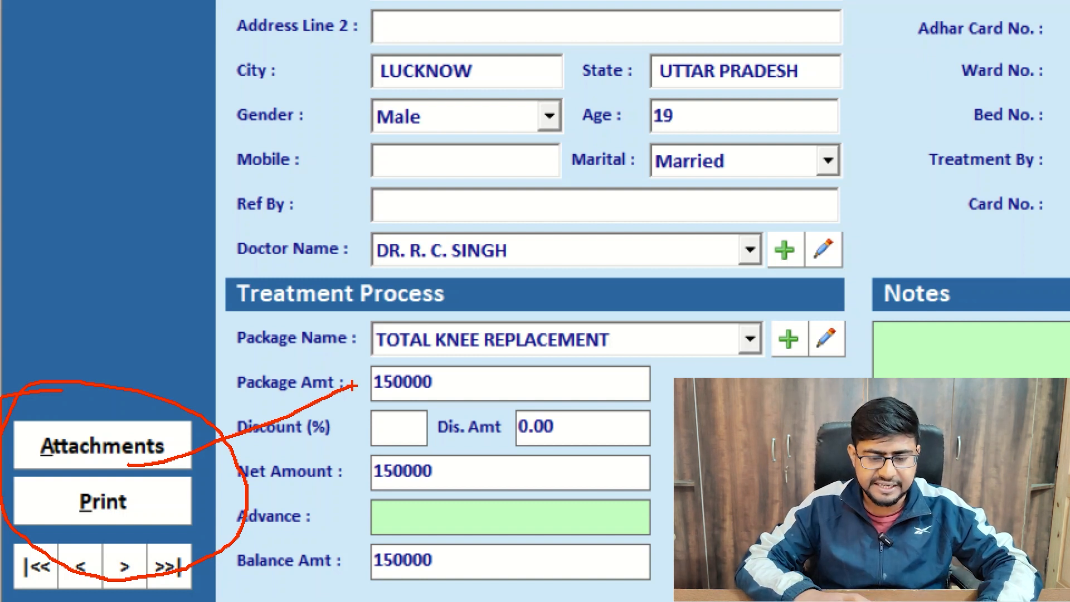
key(Escape)
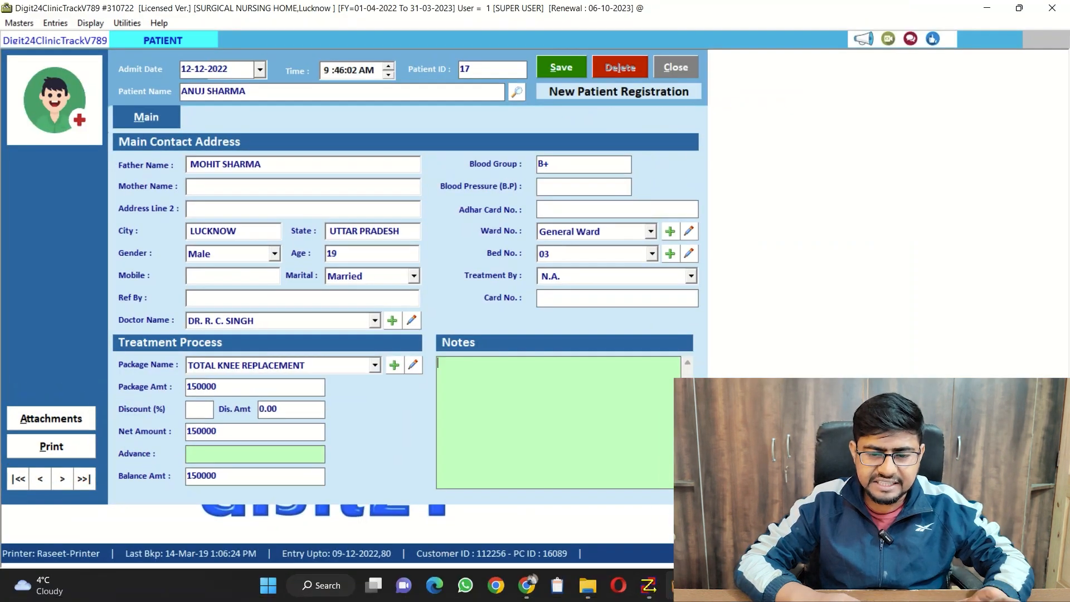
Save the new patient registration without printing it, and close the admission form
key(alt+s)
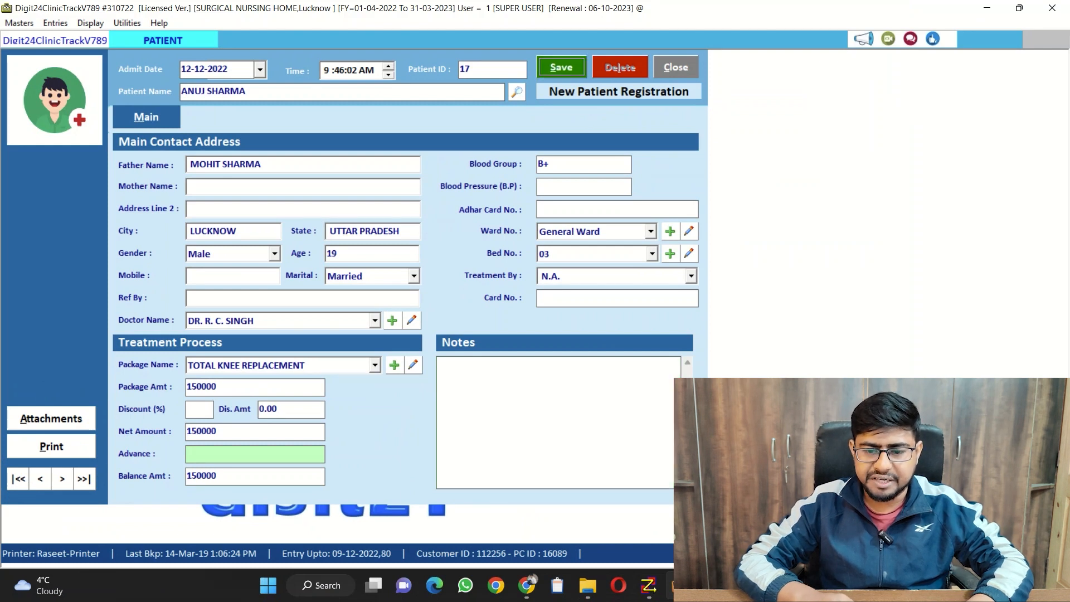
key(Return)
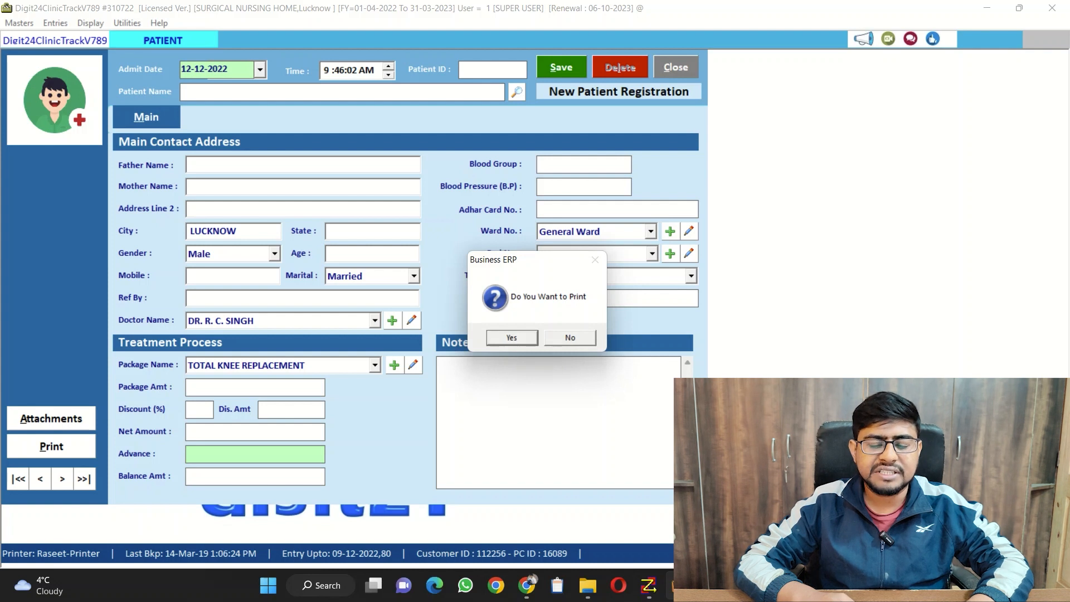
key(n)
key(Escape)
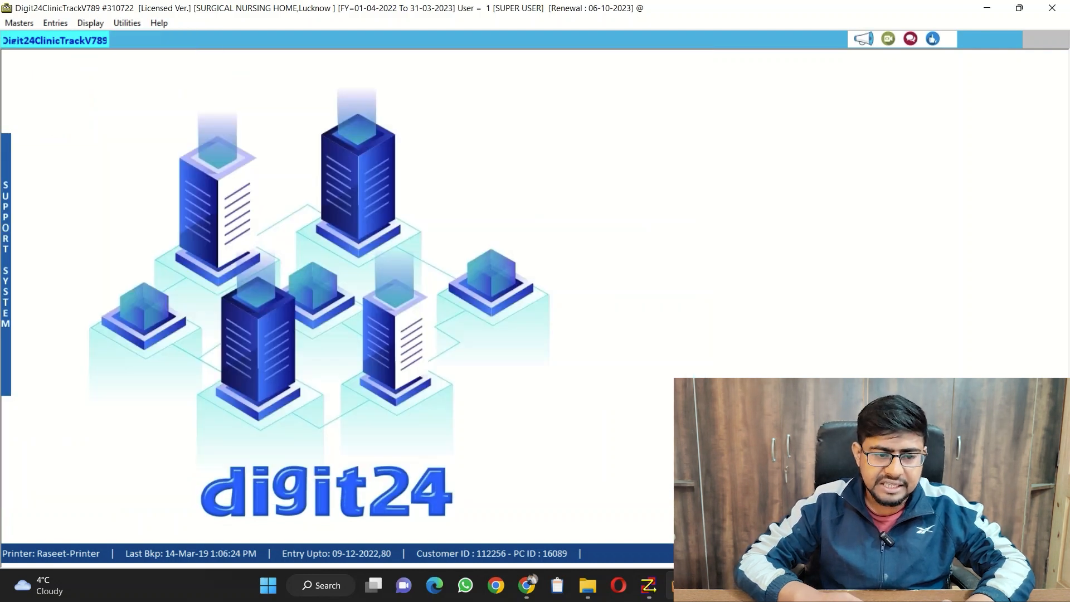
Start a new routine treatment entry dated 12-12-2022 for the newly admitted General Ward patient
key(alt+e)
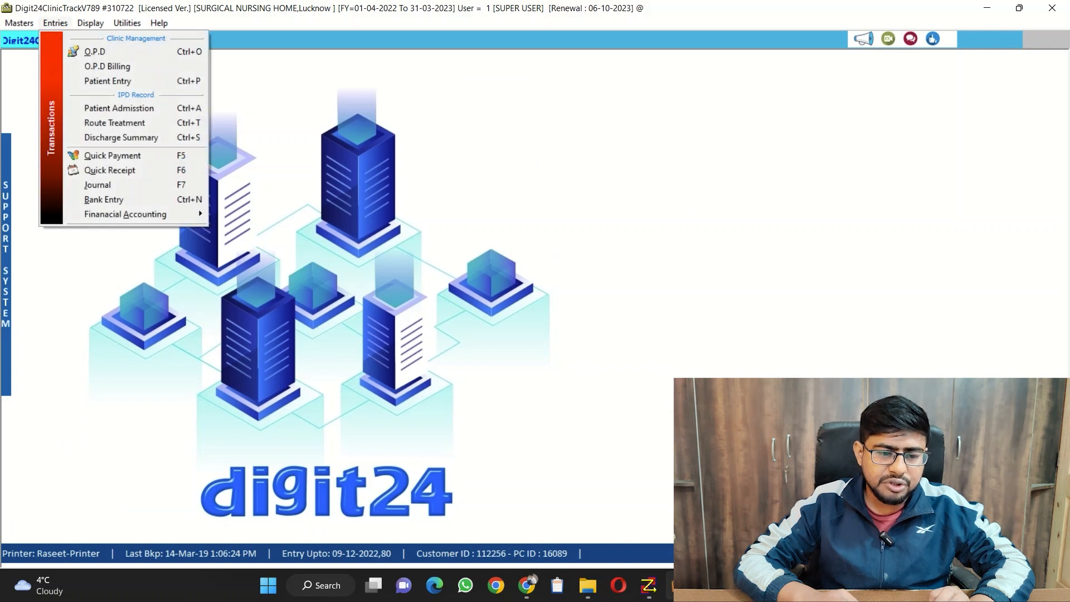
key(Return)
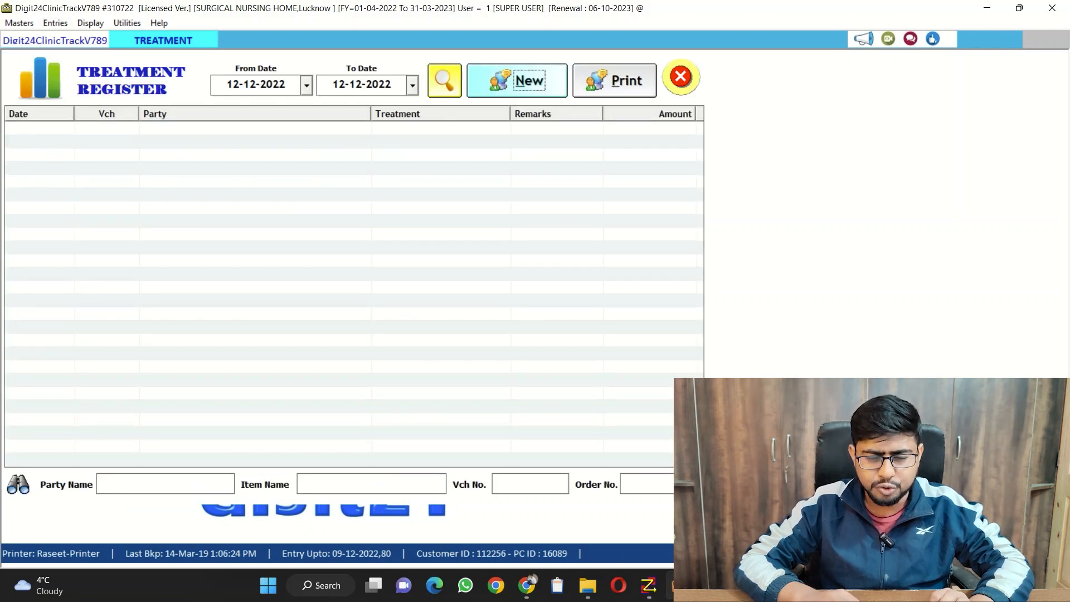
key(Return)
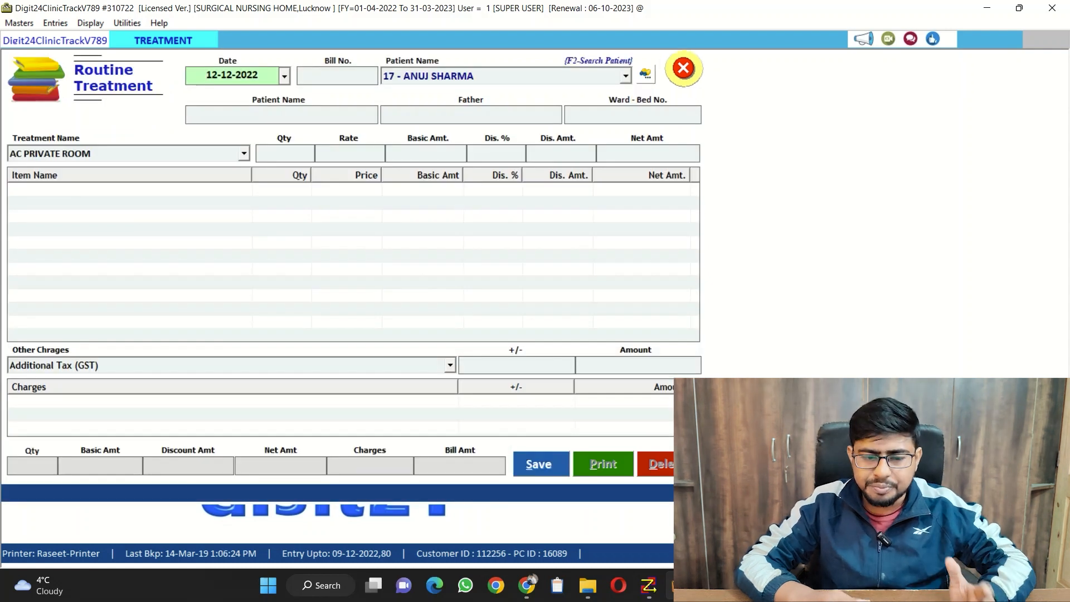
key(Return)
key(Return)
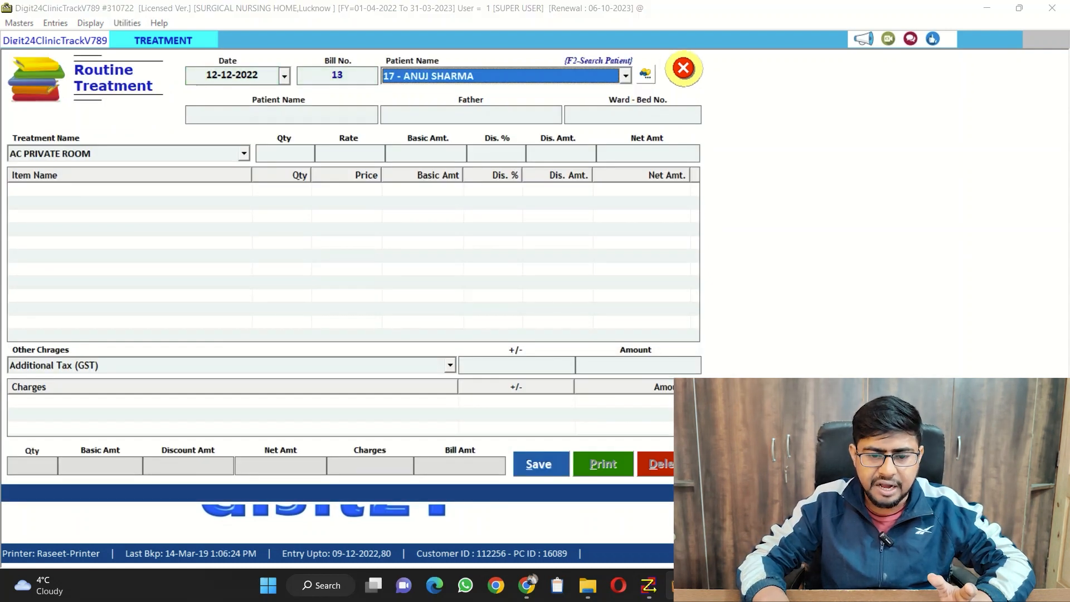
key(Return)
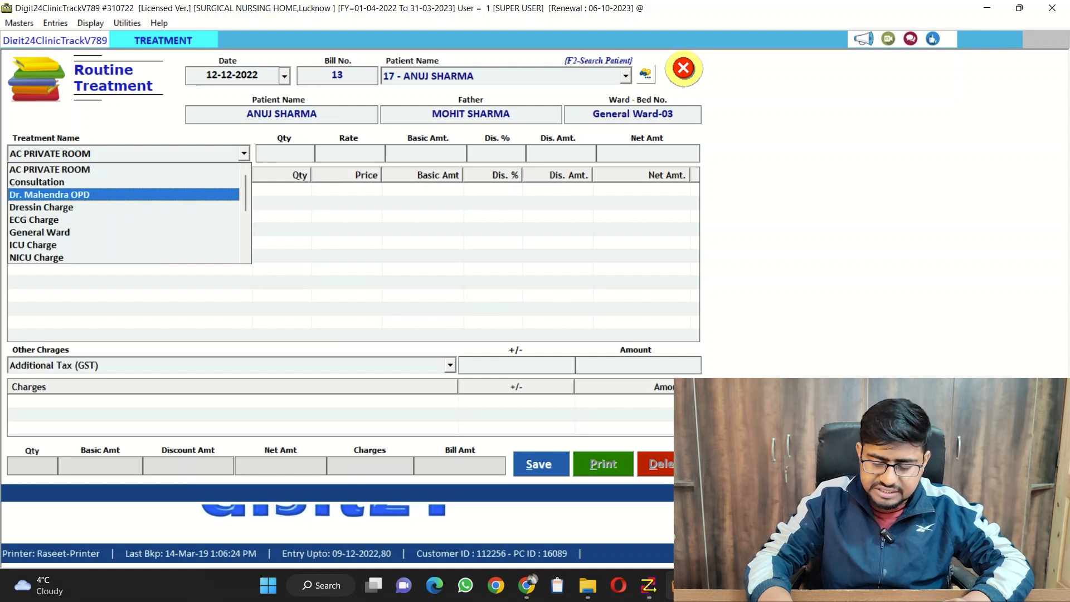
Add Consultation to the treatment entry with quantity 1 at a rate of 1000
key(Up)
key(Return)
key(Return)
key(Return)
key(Return)
key(Return)
key(Return)
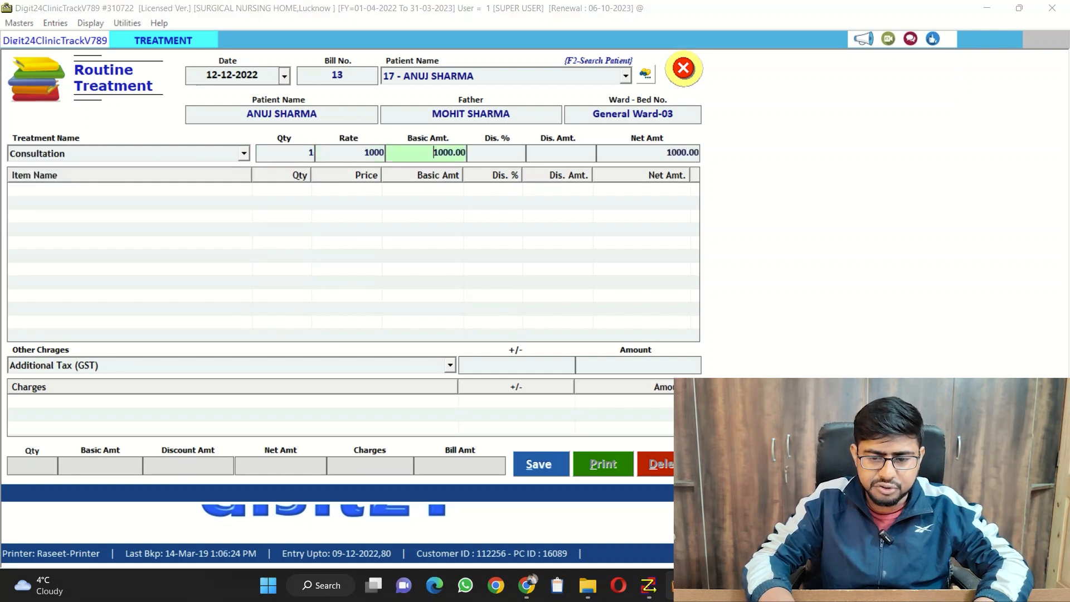
Add ICU Charge to the treatment entry with quantity 1 at a rate of 7500 and no discount
key(Down)
key(Down)
key(Down)
key(Down)
key(Down)
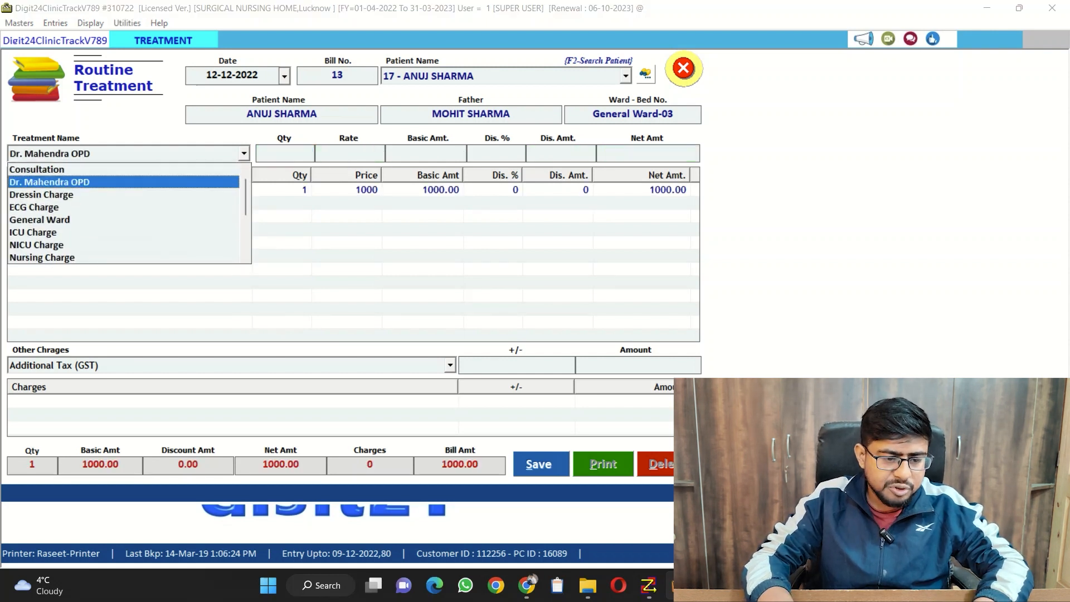
key(Return)
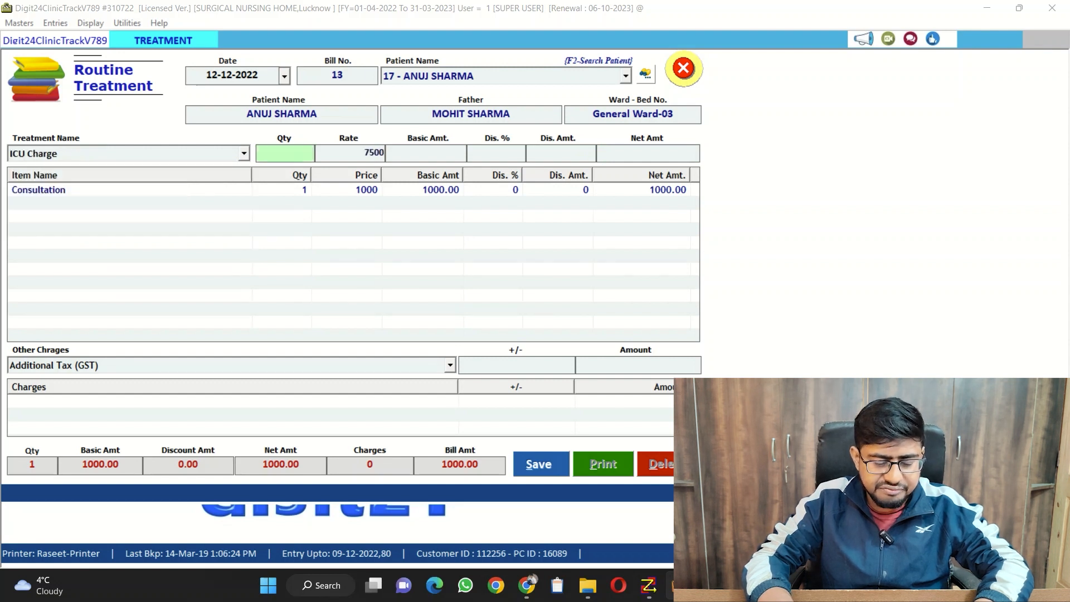
key(Return)
key(Return)
key(Return)
key(Return)
key(Return)
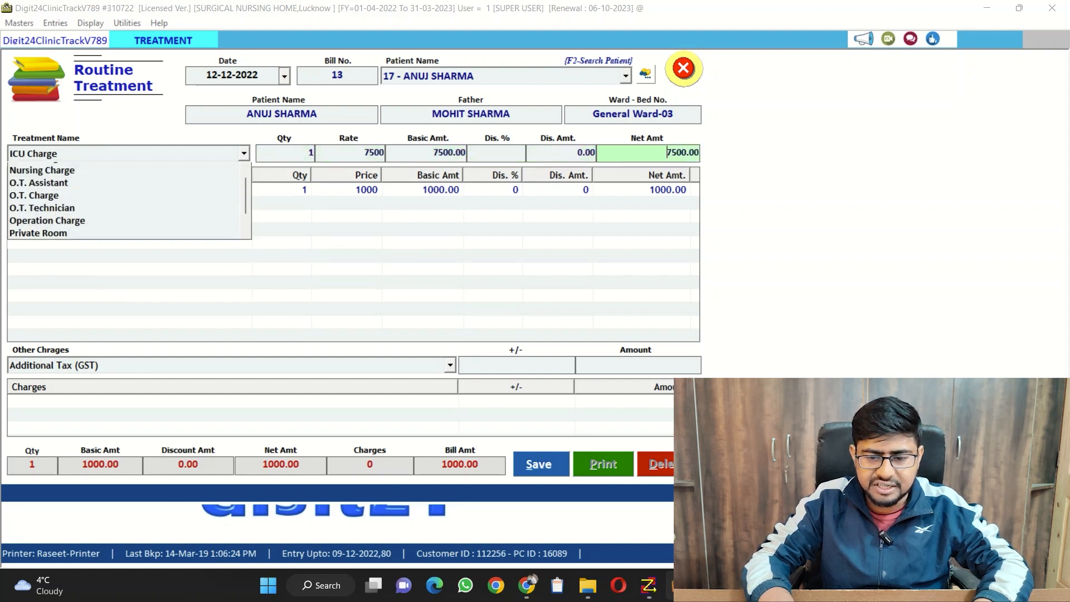
Add O.T. Charge to the treatment entry with quantity 1 at a rate of 10000
key(Down)
key(Down)
key(Down)
key(Down)
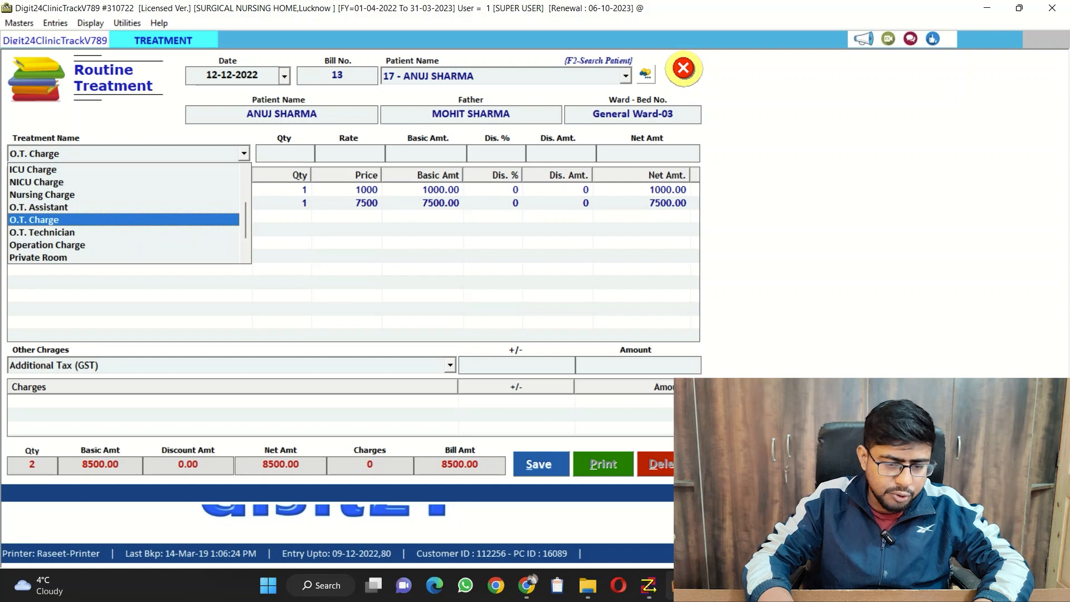
key(Return)
key(Return)
key(Return)
key(Return)
key(Return)
key(Return)
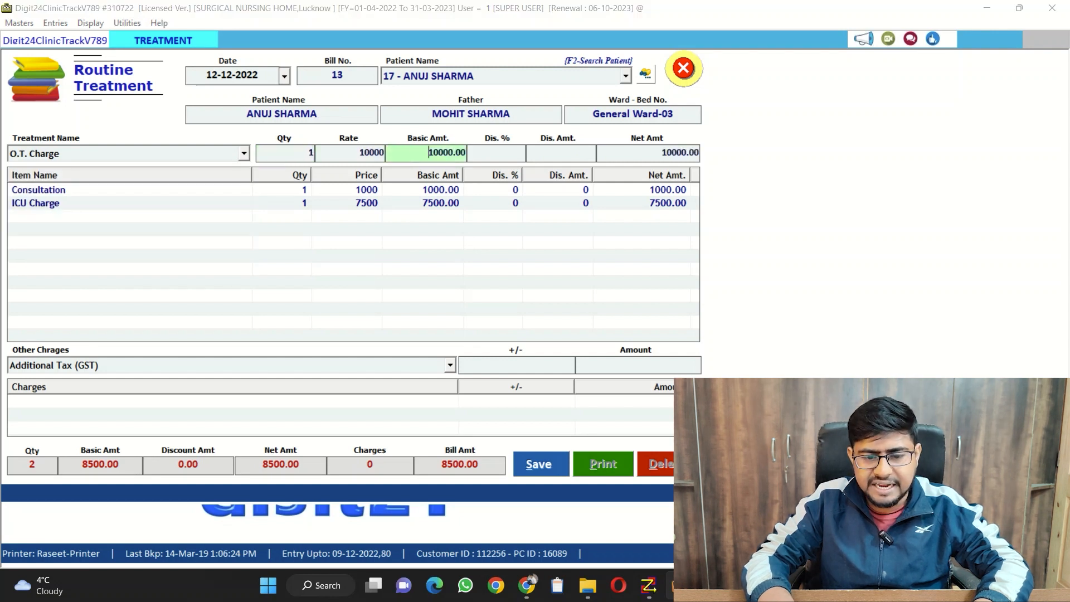
Finish the treatment list without further items or other charges, and save the routine treatment entry
key(Up)
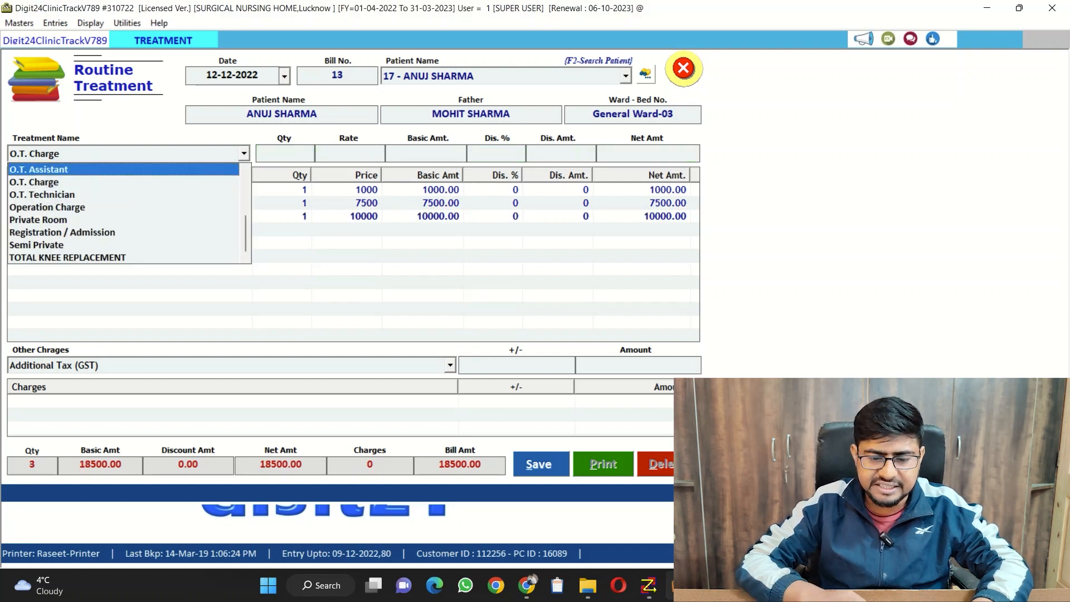
key(Escape)
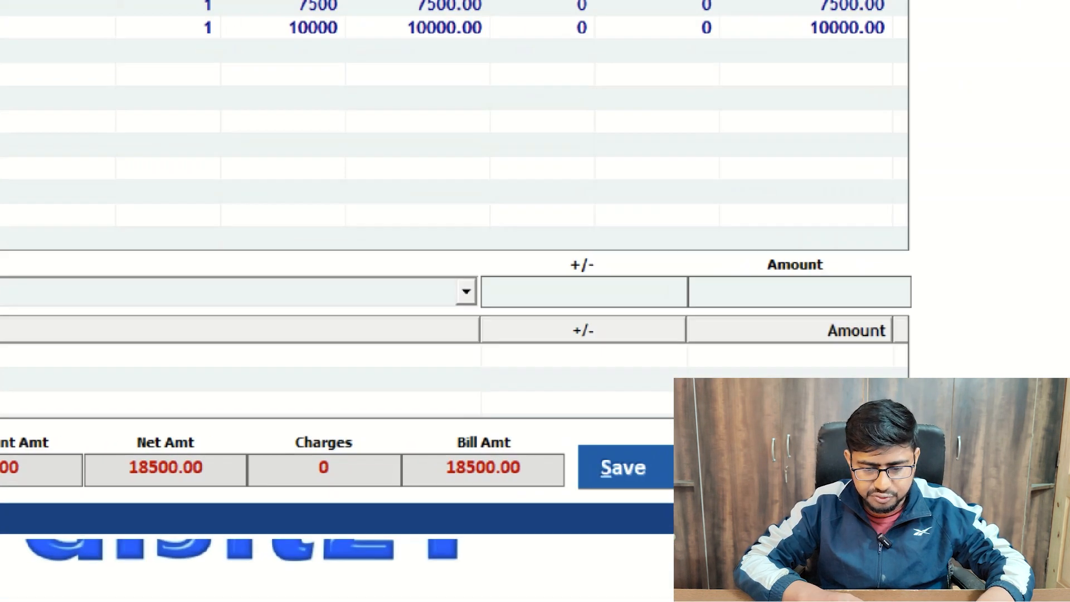
key(alt+s)
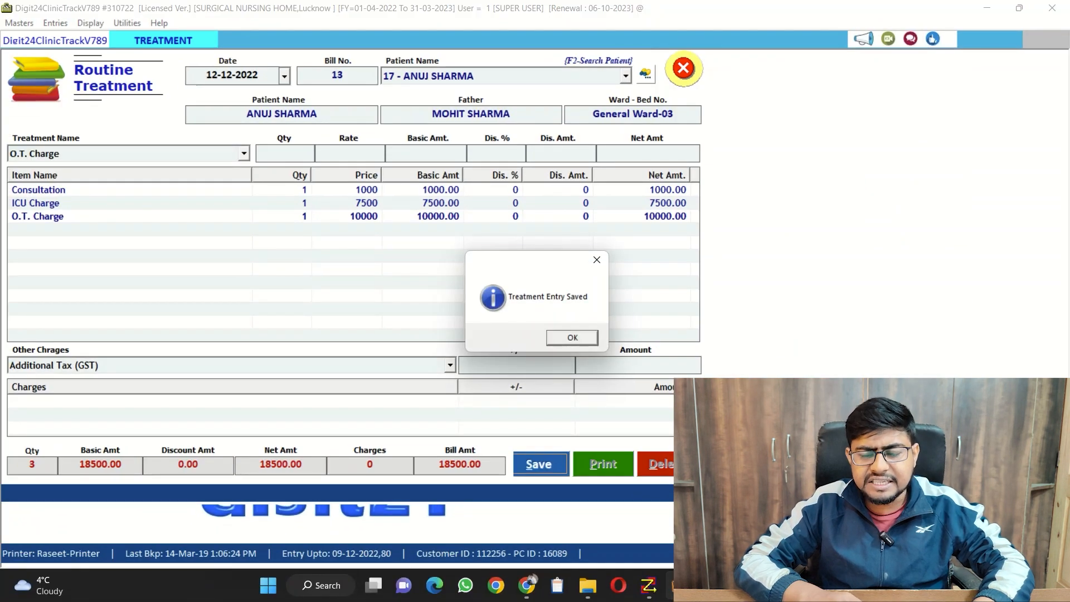
Preview the printed bill for the saved treatment entry, review it to the end, and close the preview and treatment form
key(Return)
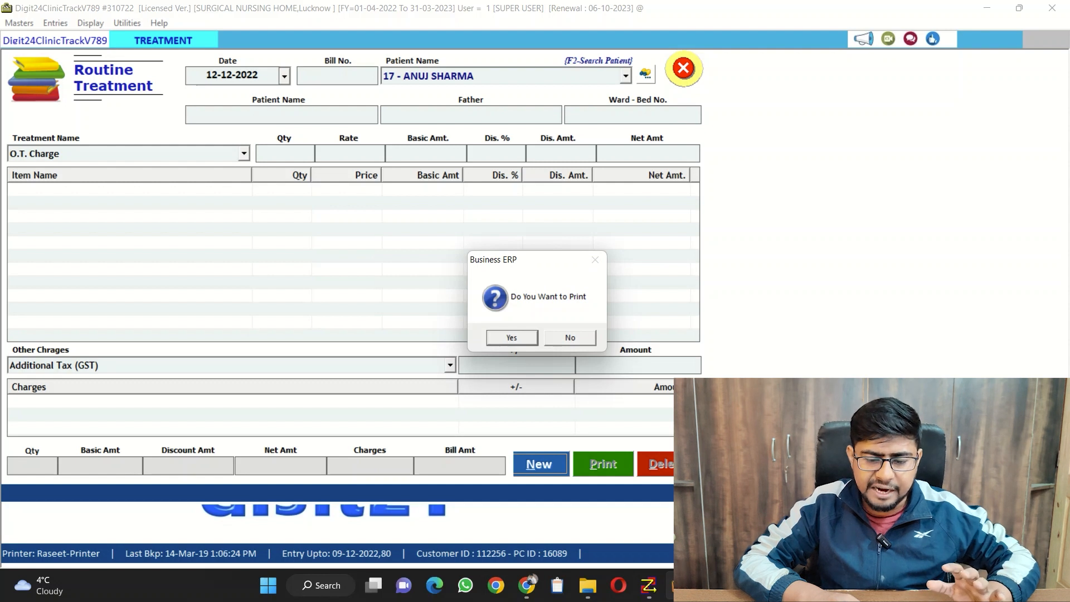
key(Return)
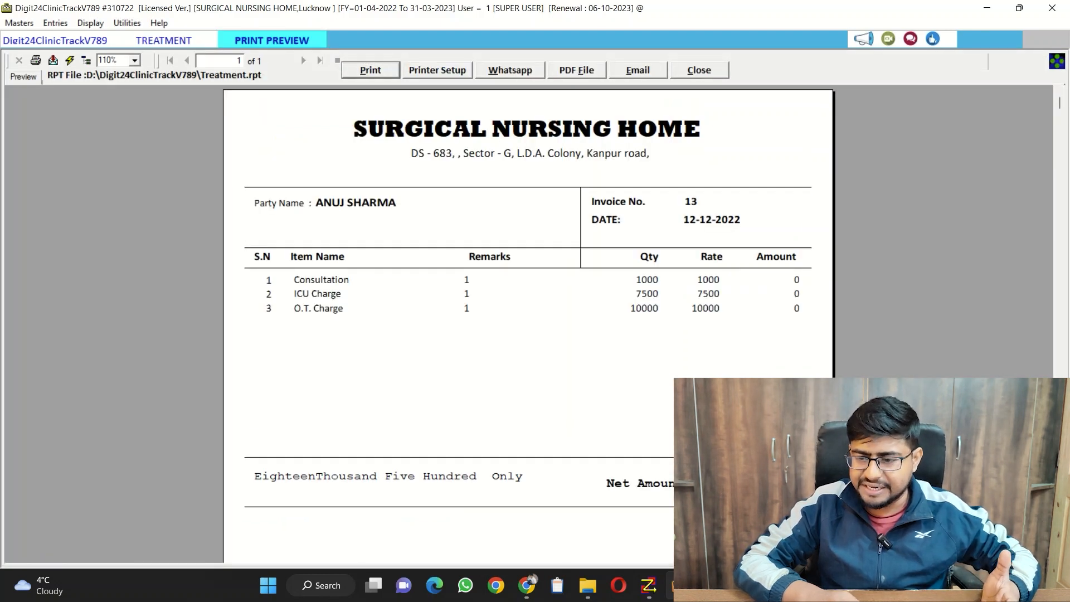
scroll(529, 313, down, 5)
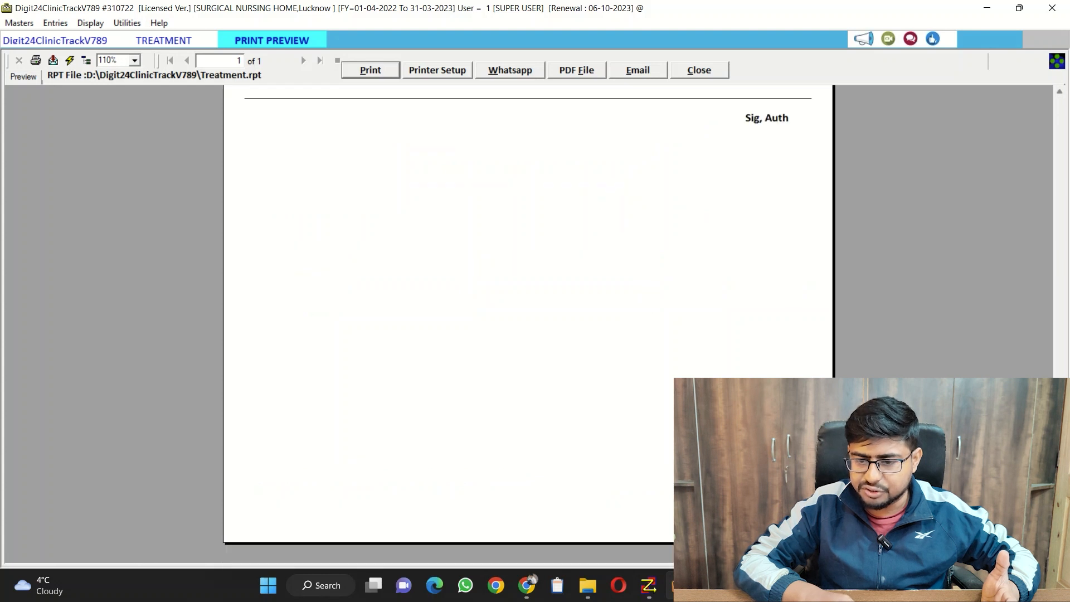
scroll(529, 312, up, 5)
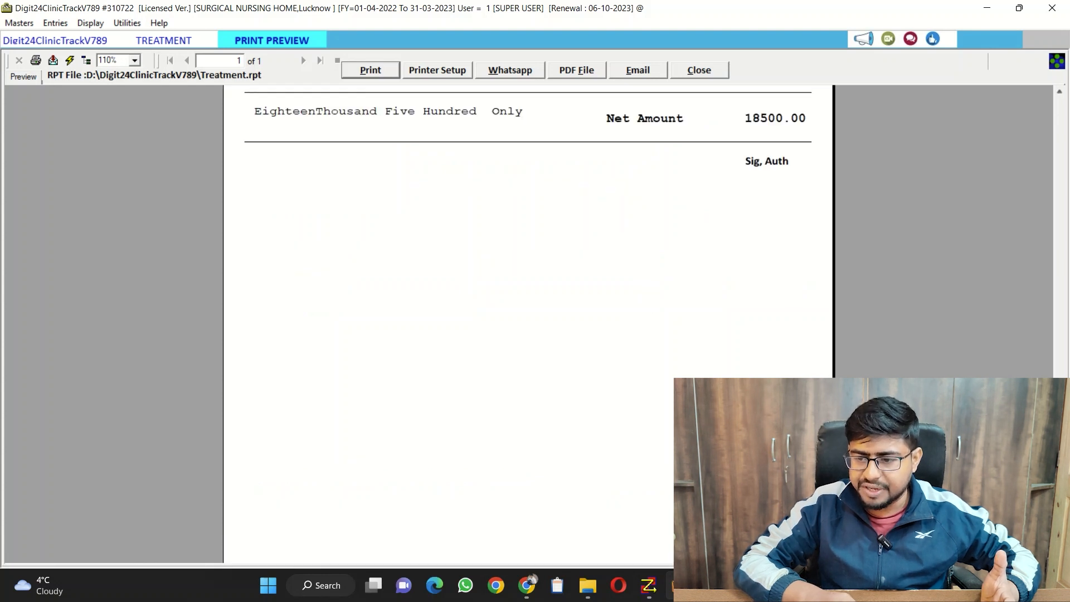
scroll(529, 312, up, 2)
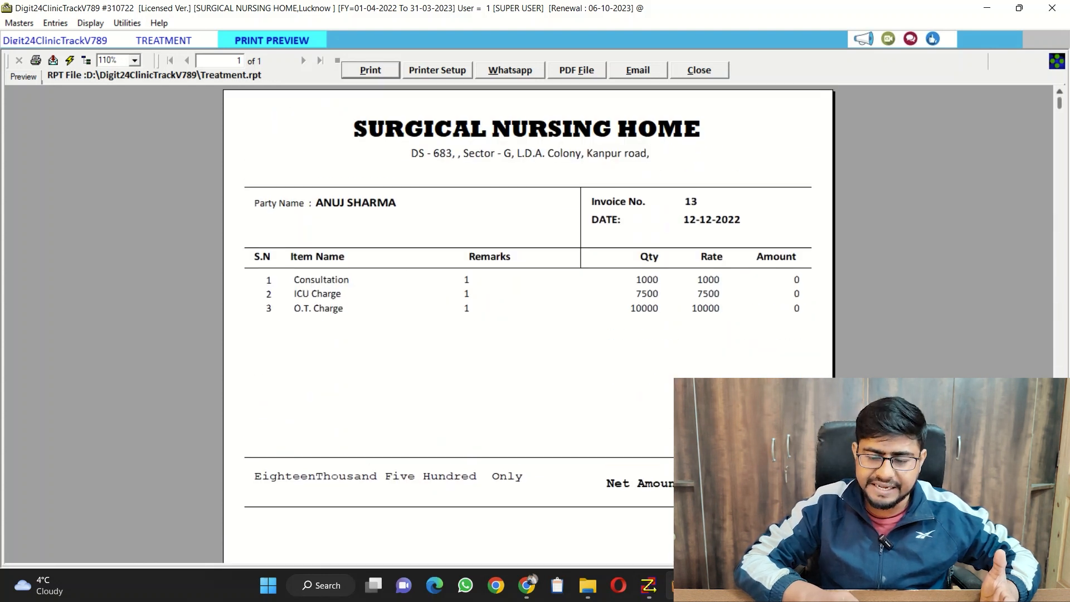
click(699, 70)
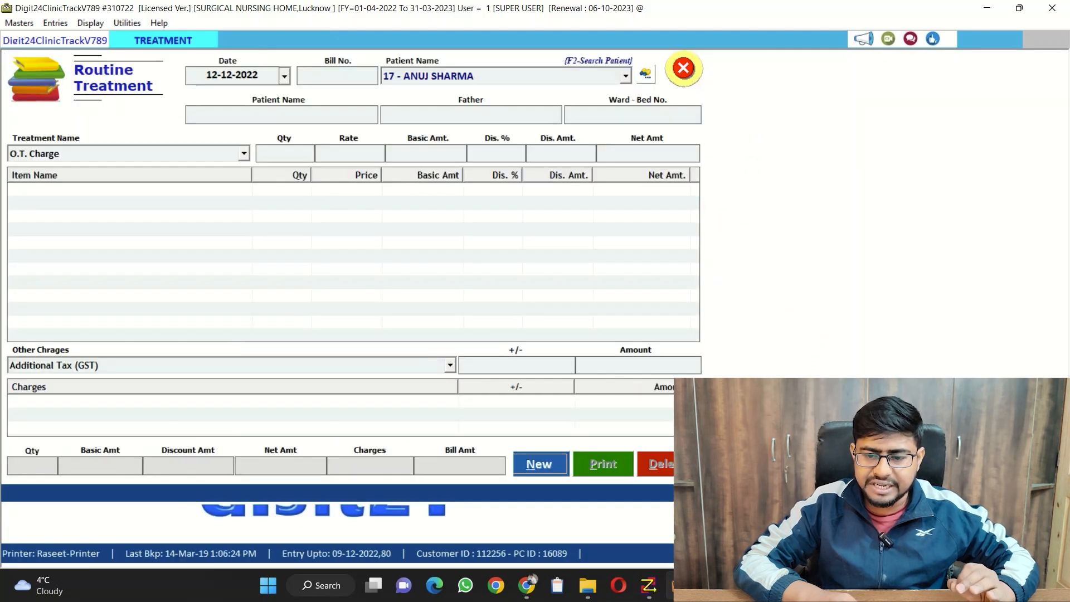
click(684, 69)
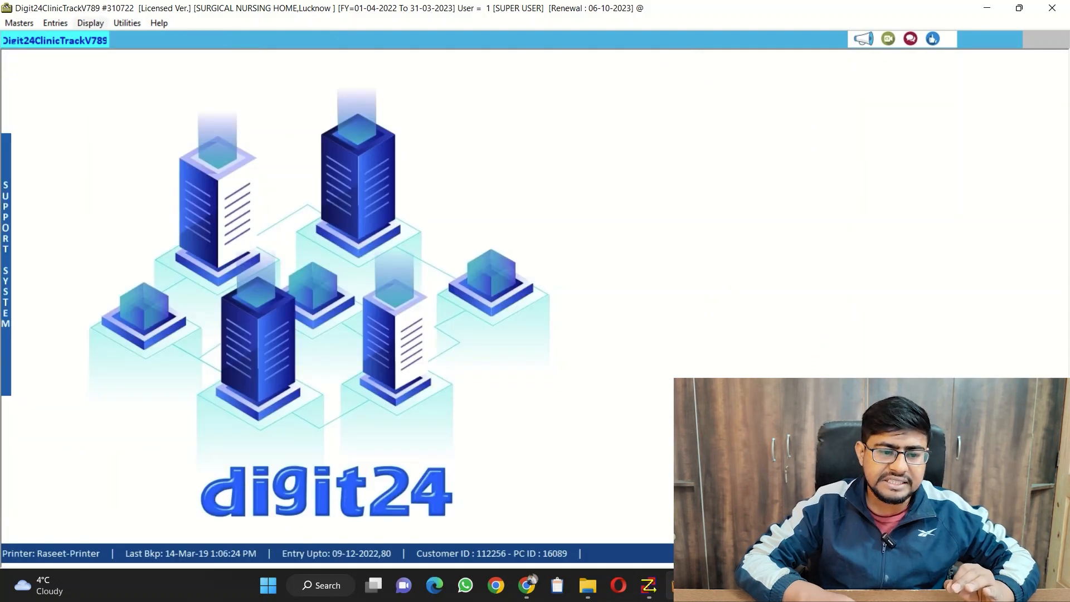
Open the discharge book for in-patients and bring up the discharge entry form from it
click(56, 22)
key(Down)
key(Down)
key(Down)
key(Down)
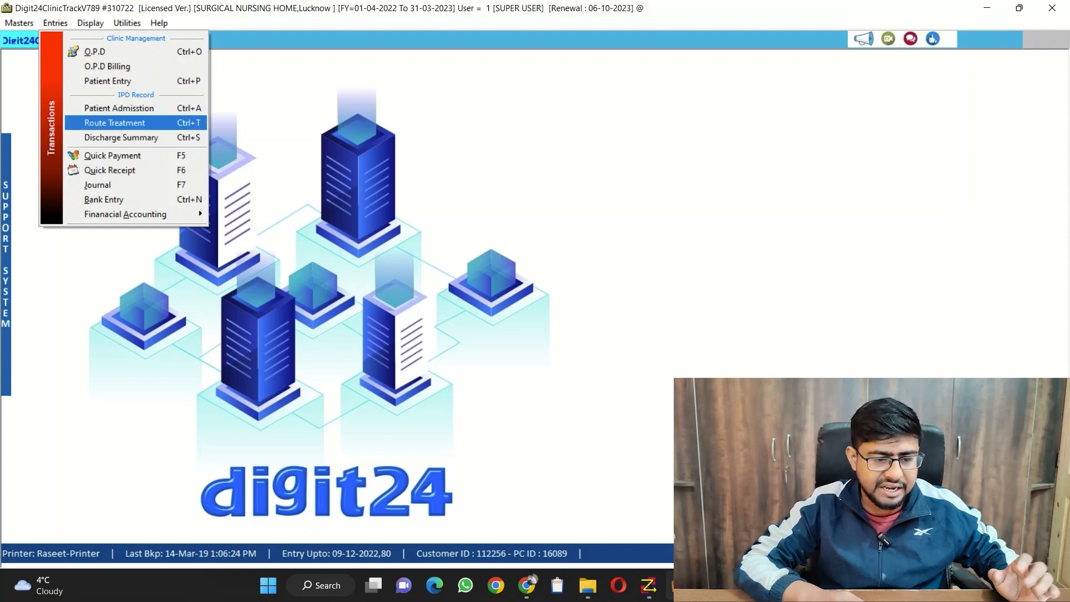
key(Down)
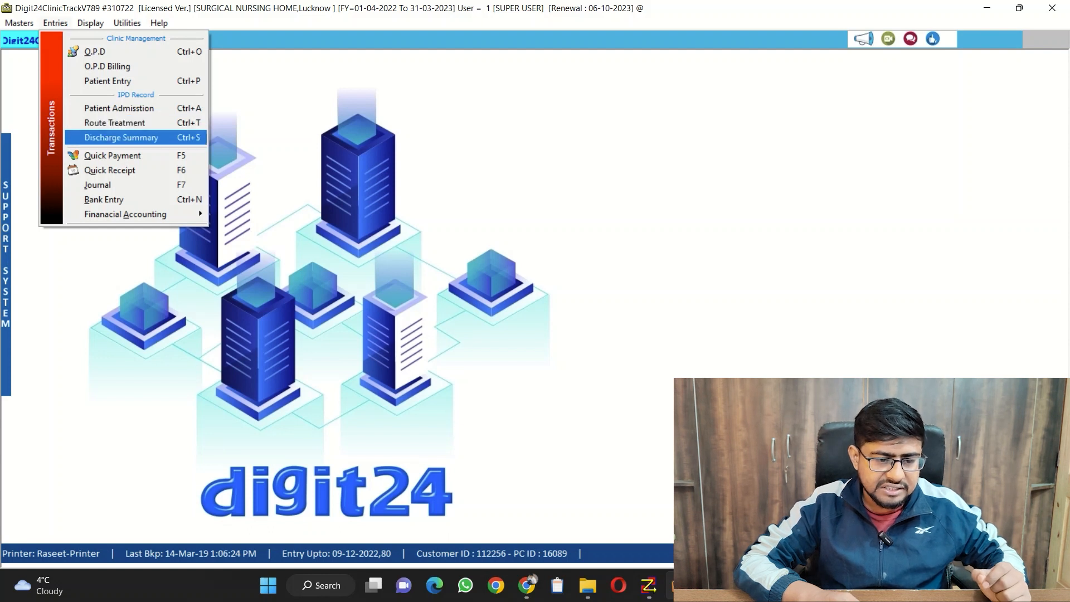
key(Return)
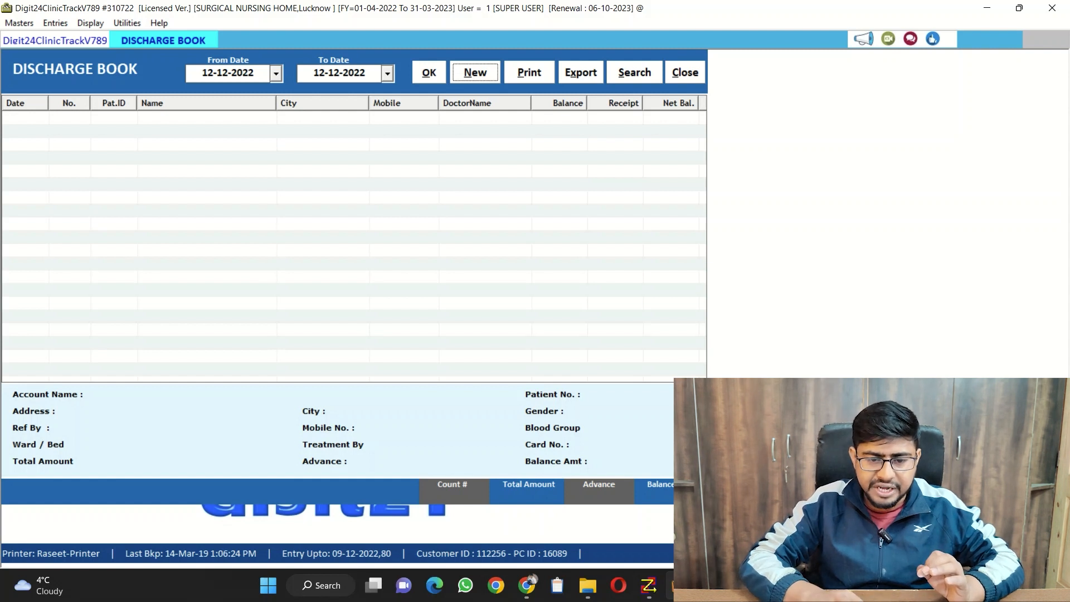
key(Return)
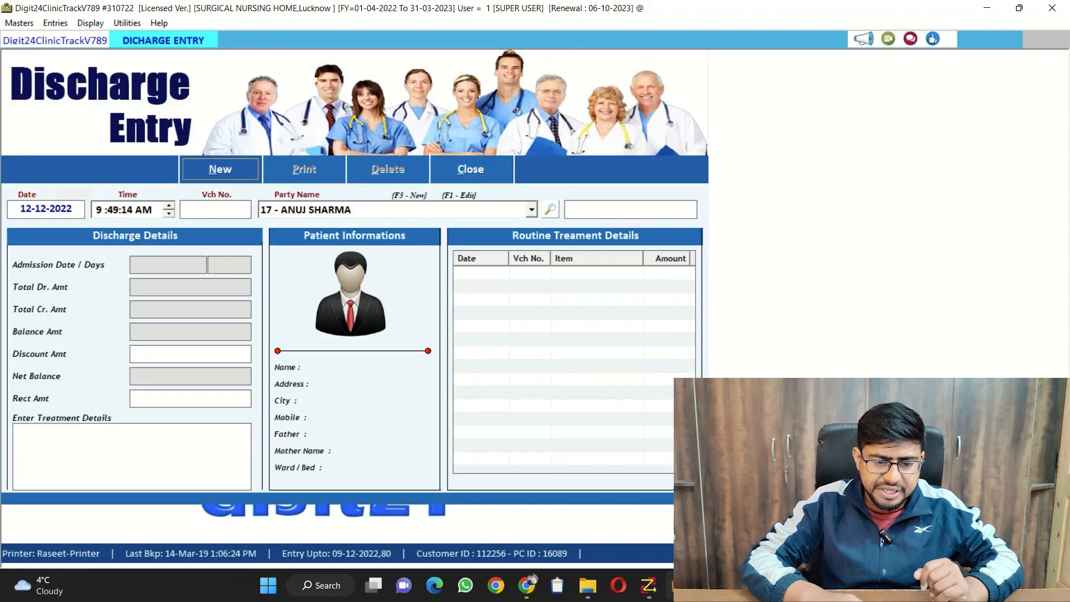
Start a new discharge entry dated 12-12-2022 and load the preselected in-patient's admission and treatment details
key(Return)
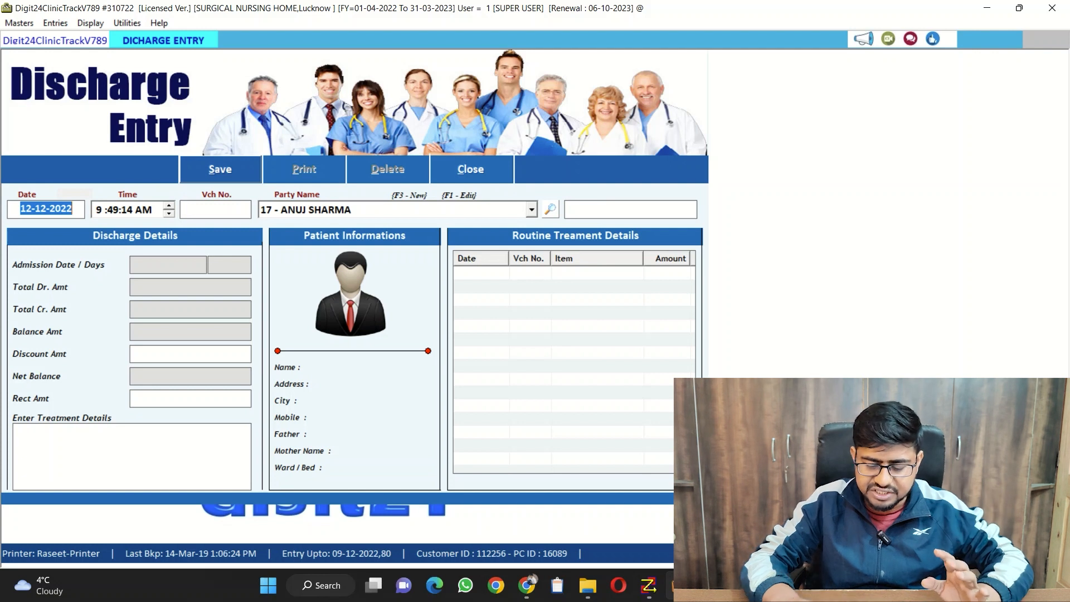
key(Return)
key(Return)
key(Return)
key(Return)
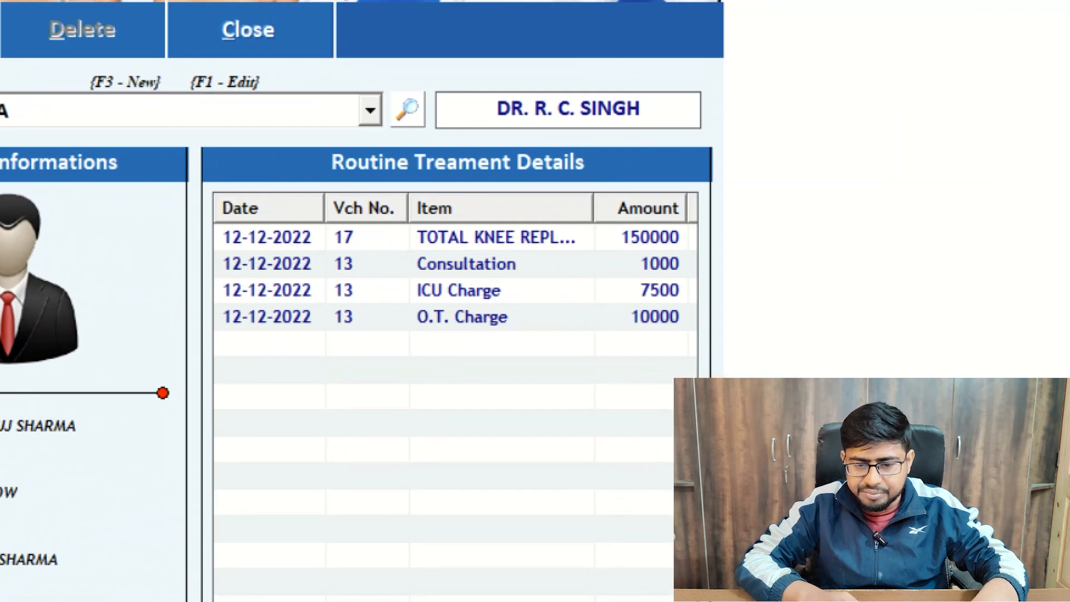
Examine the routine treatment items and their amounts listed in the discharge entry
mouse_move(692, 309)
mouse_down()
mouse_move(683, 373)
mouse_move(707, 166)
mouse_move(676, 168)
mouse_move(743, 178)
mouse_move(592, 210)
mouse_up()
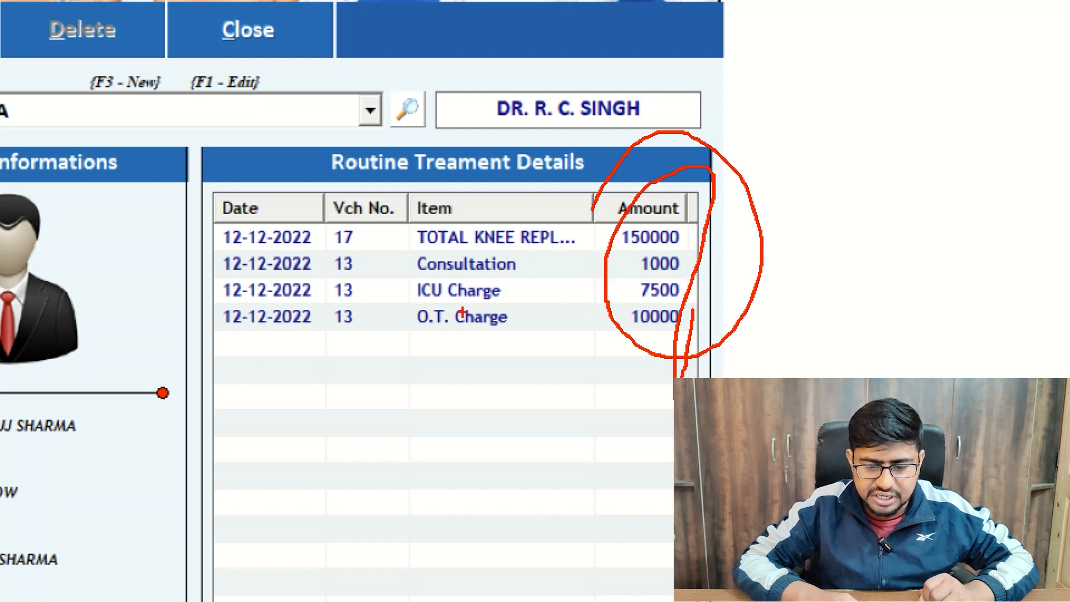
drag(413, 333, 562, 333)
drag(394, 304, 478, 307)
drag(396, 274, 508, 279)
drag(415, 258, 611, 261)
key(Escape)
key(ctrl+1)
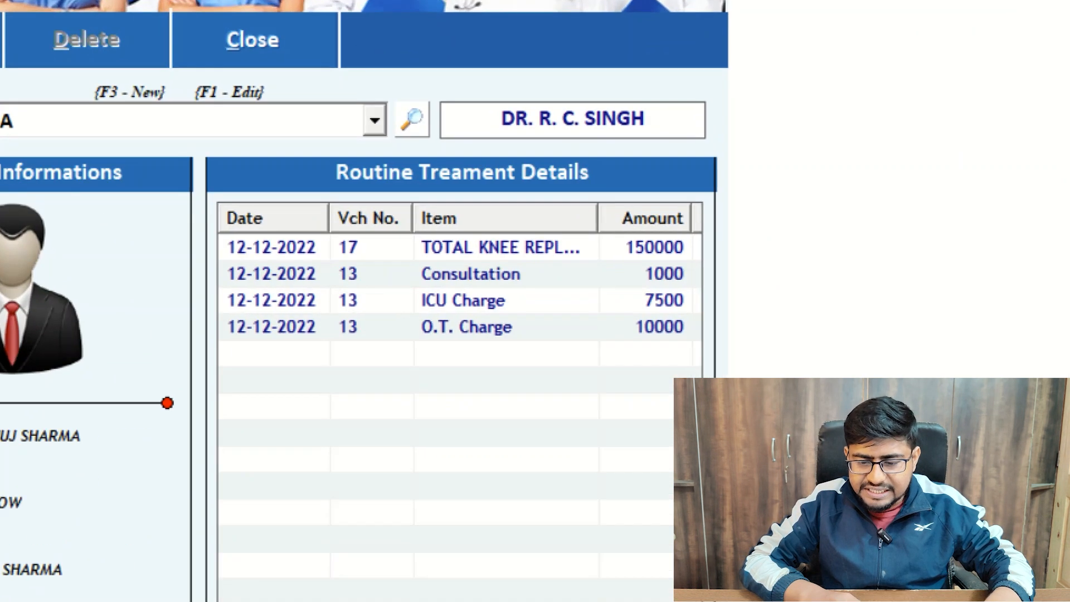
key(Escape)
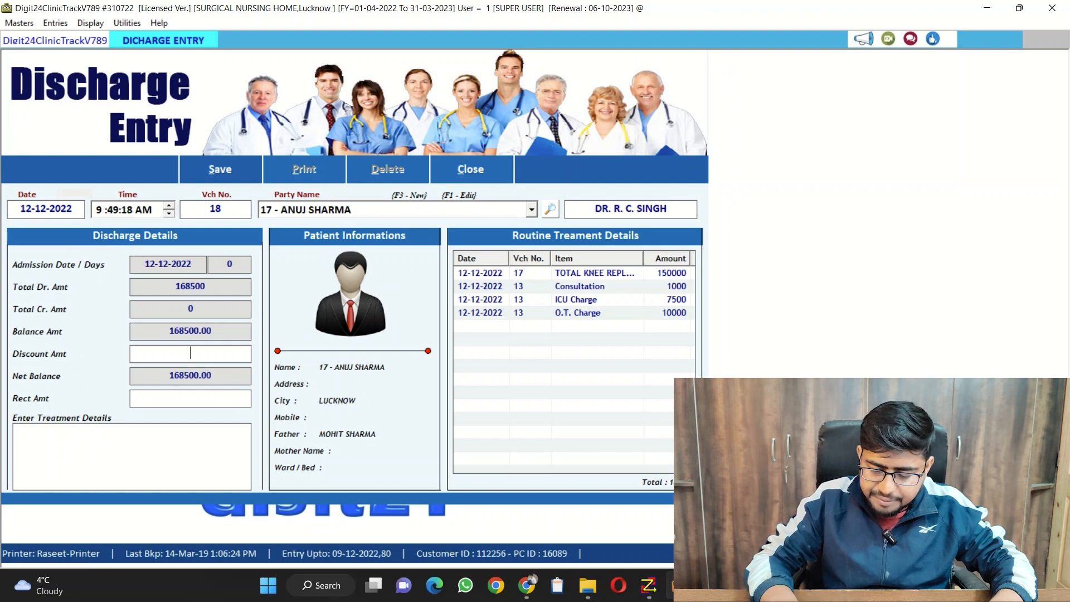
Leave the discount and receipt amounts blank and save the discharge entry
key(Return)
key(Return)
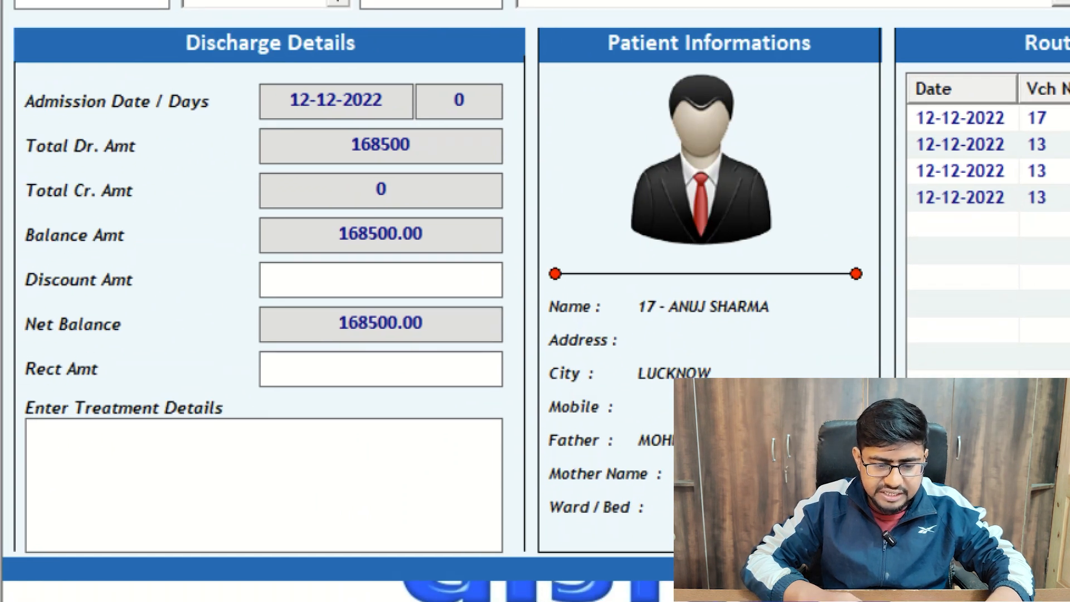
key(alt+s)
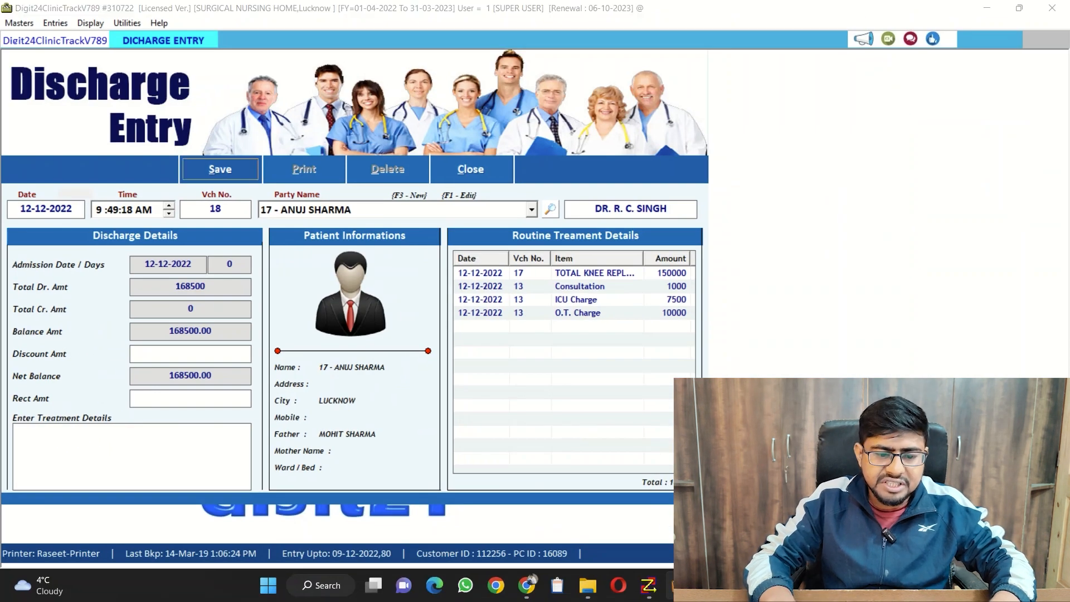
key(Return)
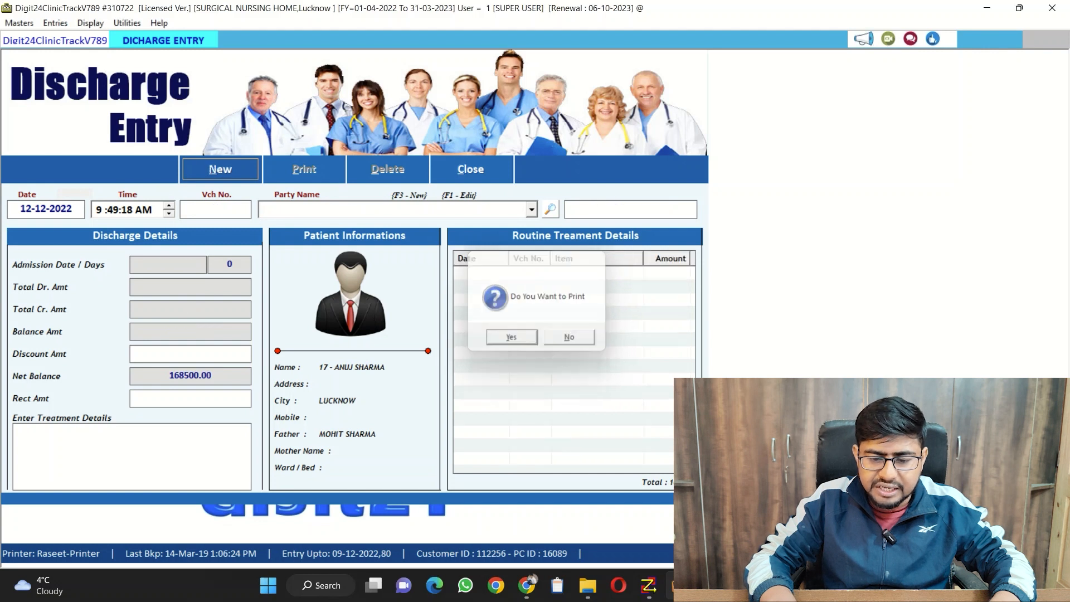
Preview the discharge slip for printing and examine its itemised charges and prices
key(Return)
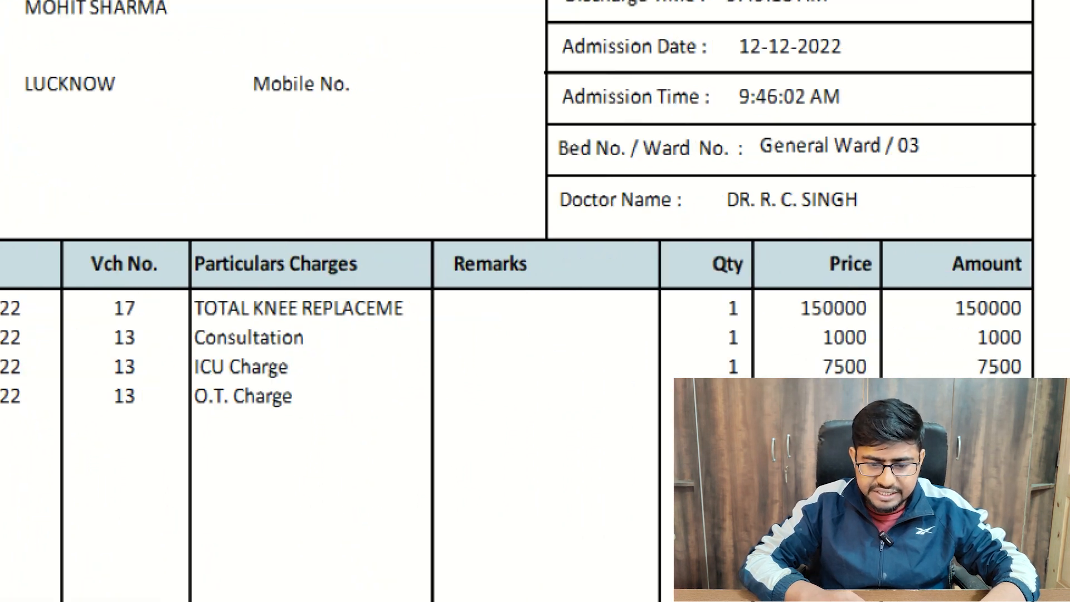
drag(221, 330, 526, 330)
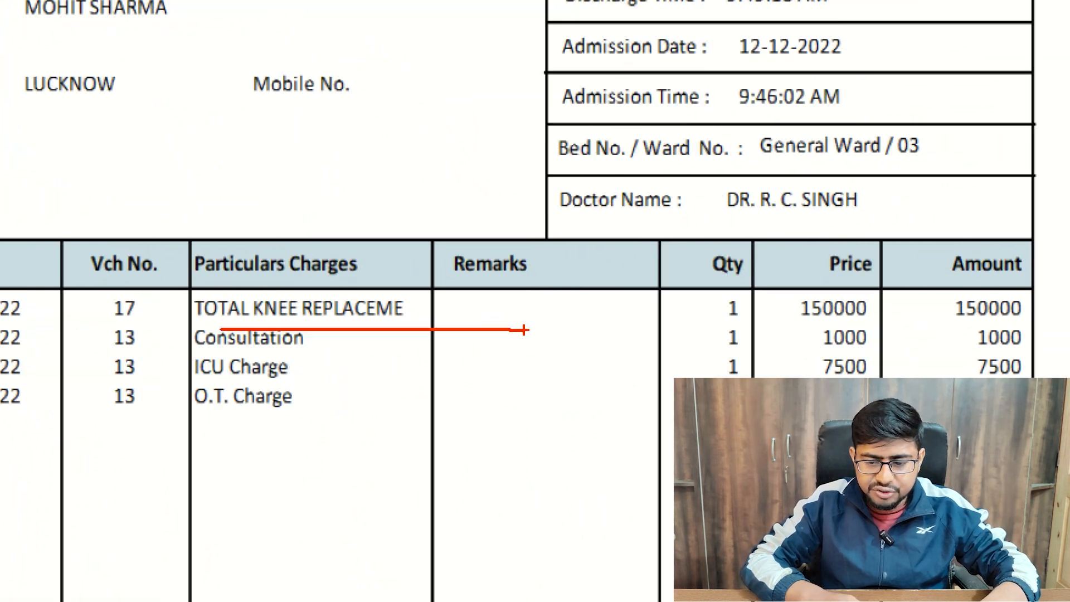
drag(826, 327, 903, 321)
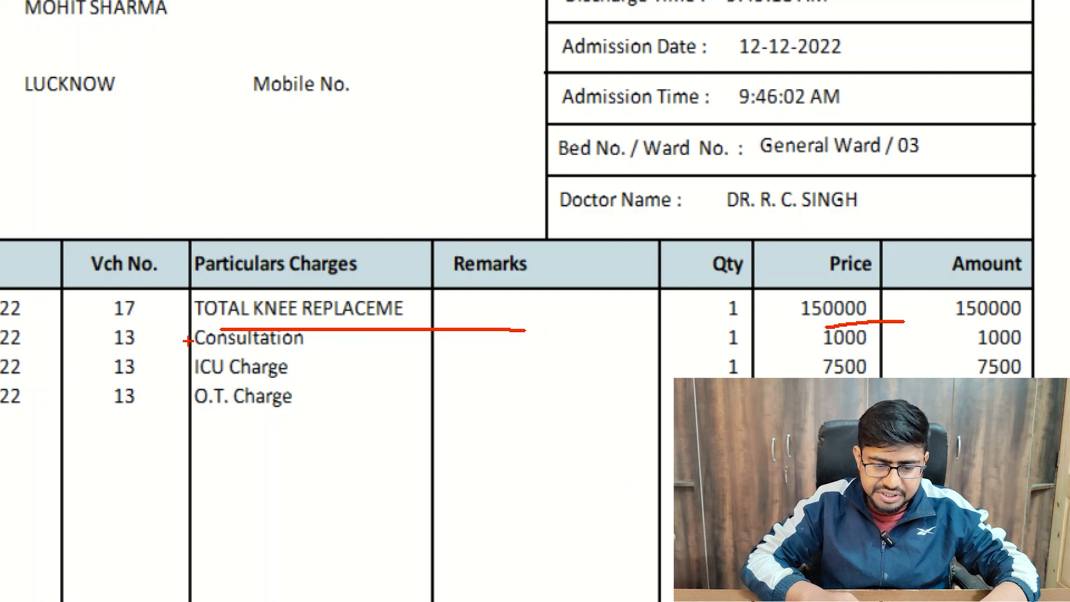
drag(202, 341, 280, 357)
drag(140, 390, 341, 377)
drag(189, 423, 502, 438)
drag(1069, 378, 674, 527)
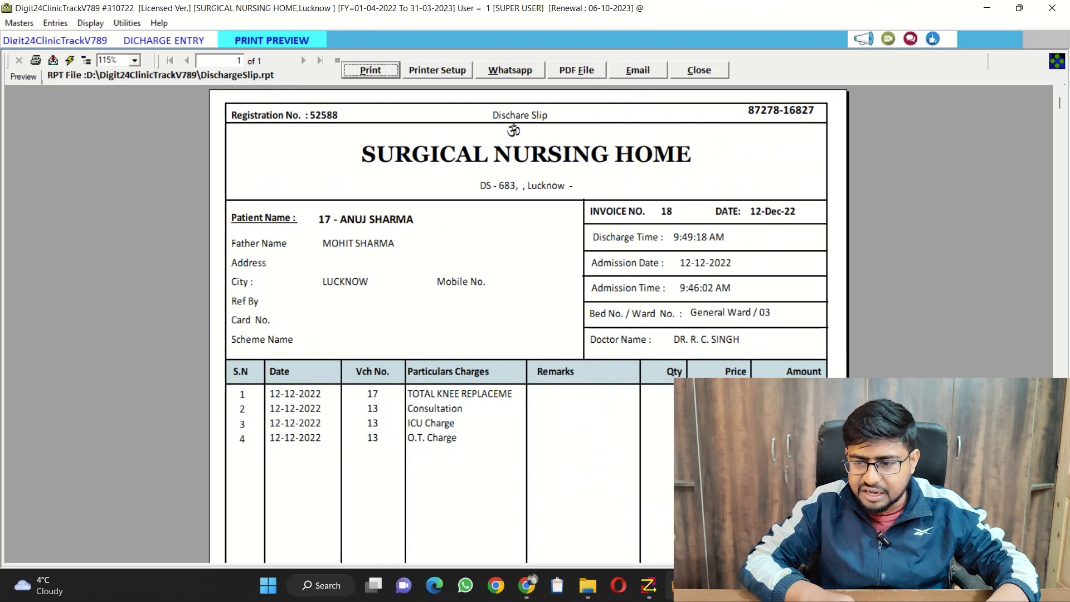
Review the whole discharge slip, including its totals and treatment details section, and close the preview and discharge entry form
scroll(527, 323, down, 5)
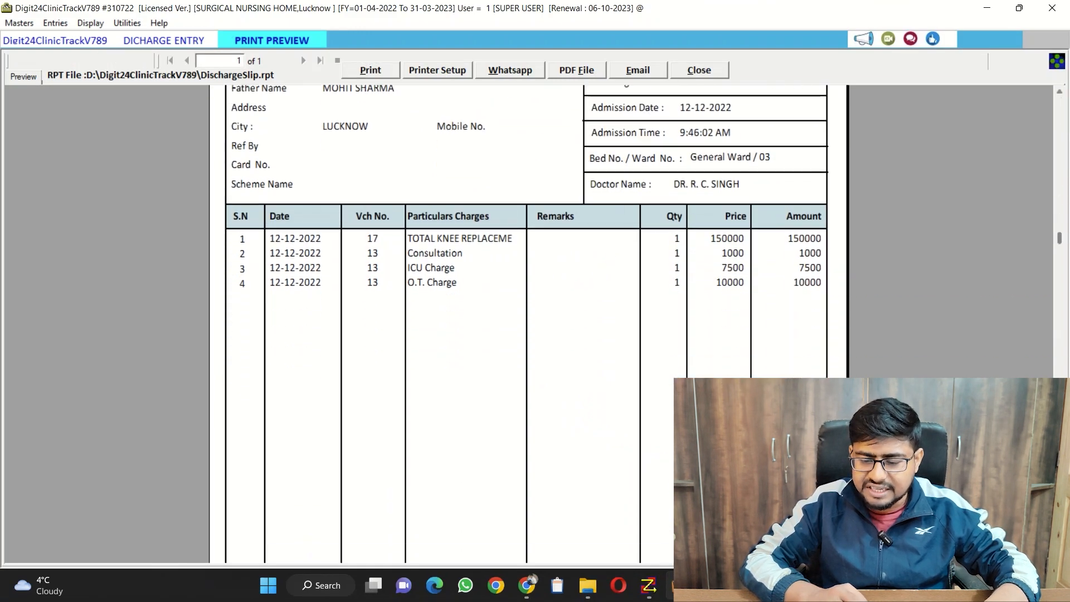
scroll(527, 324, down, 1)
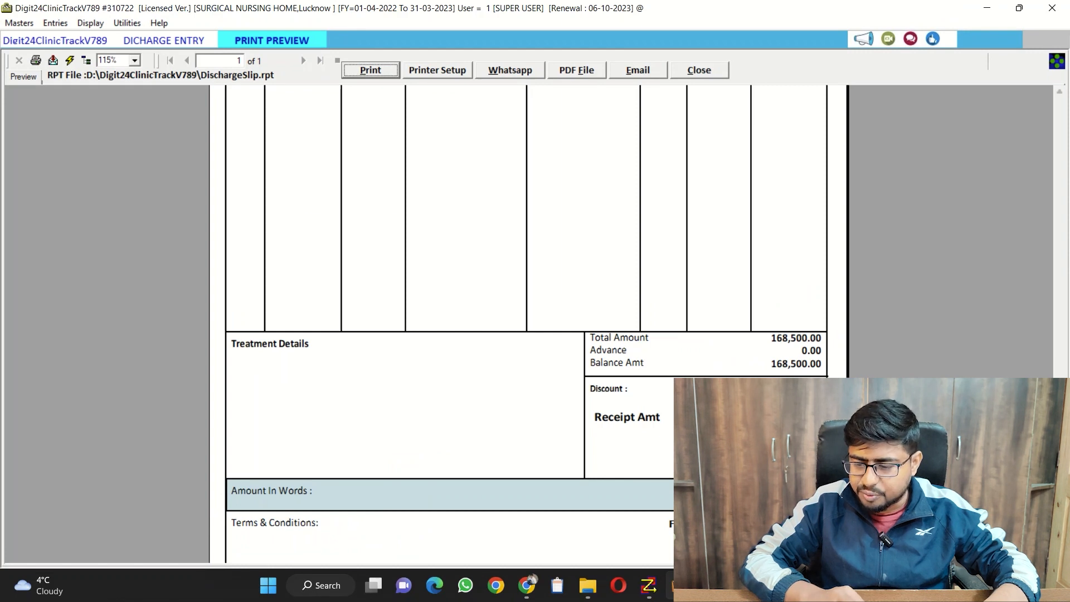
scroll(527, 324, down, 2)
scroll(526, 323, up, 4)
scroll(527, 324, up, 8)
scroll(527, 324, down, 10)
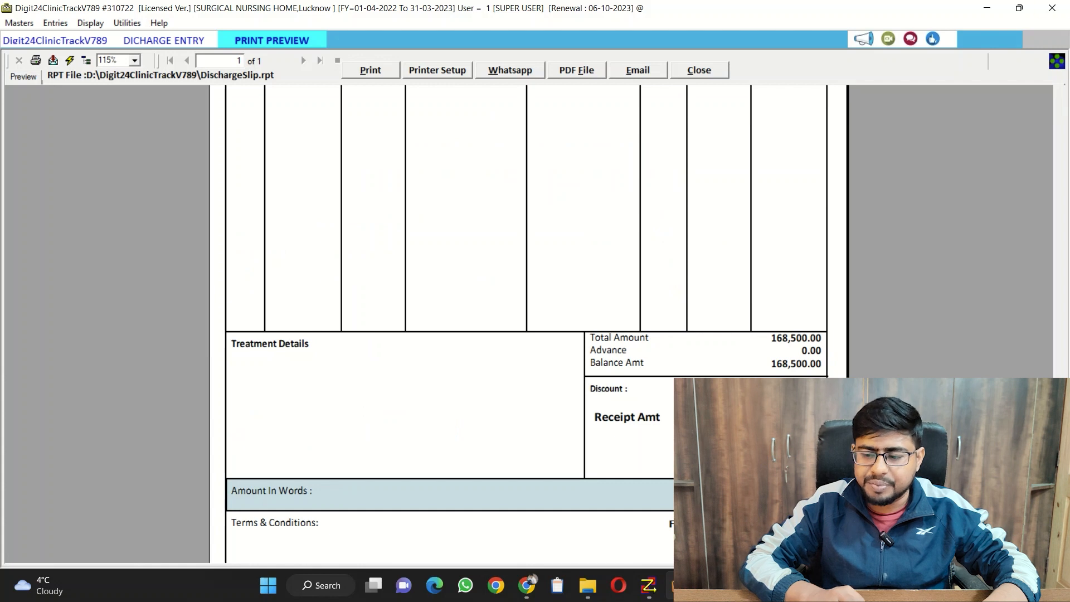
scroll(527, 324, up, 8)
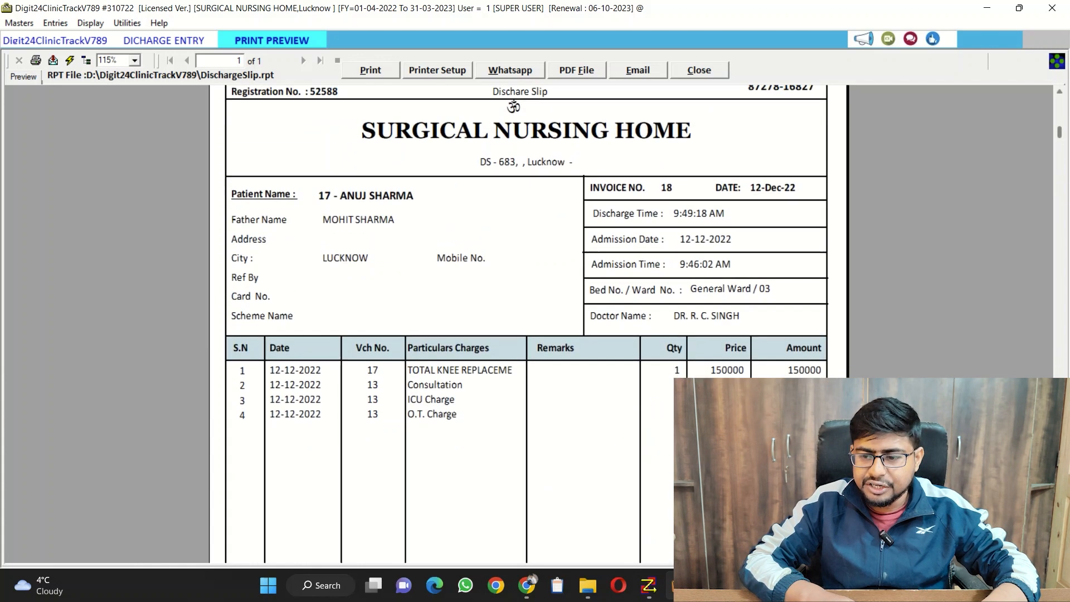
scroll(527, 323, up, 1)
click(699, 70)
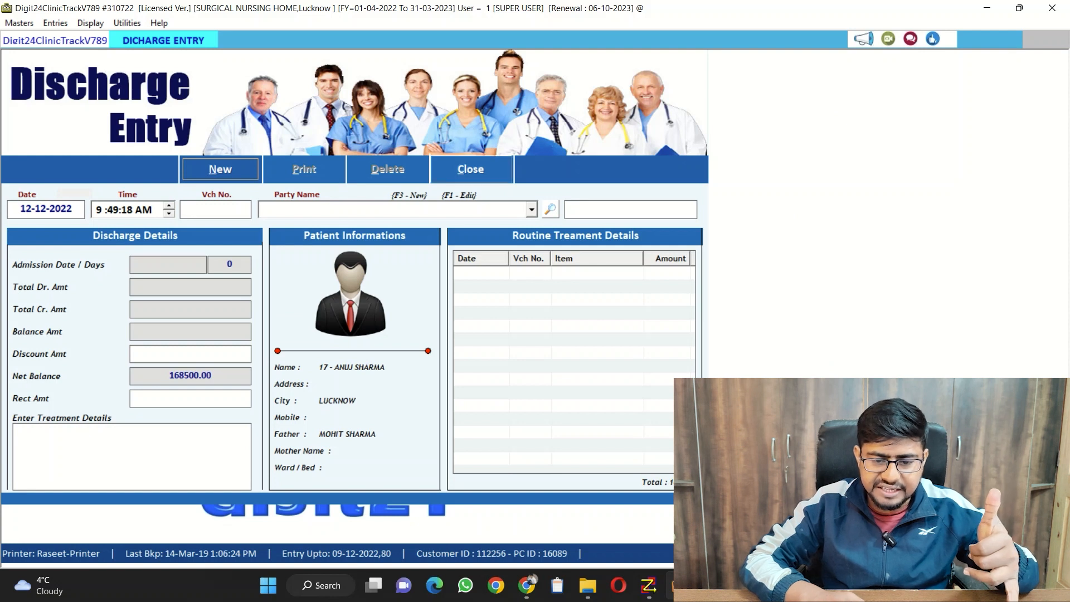
click(471, 169)
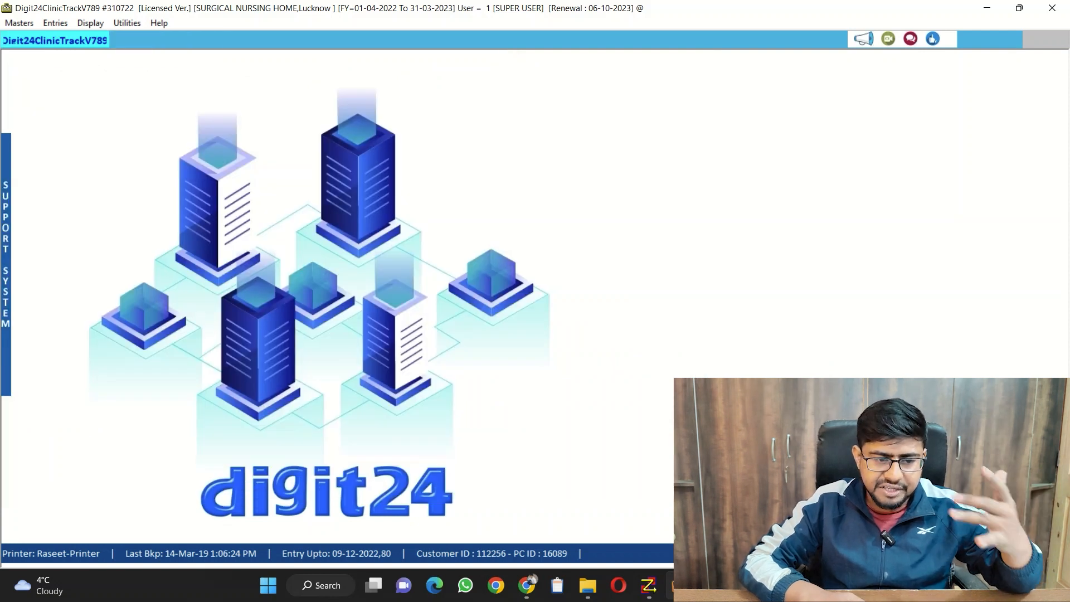
click(55, 23)
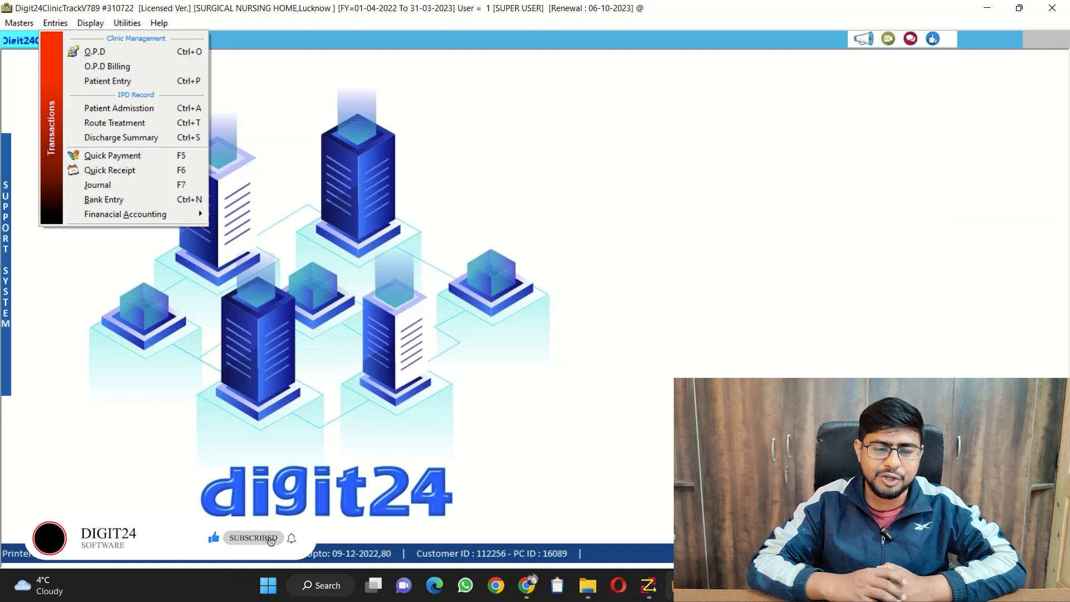
key(Escape)
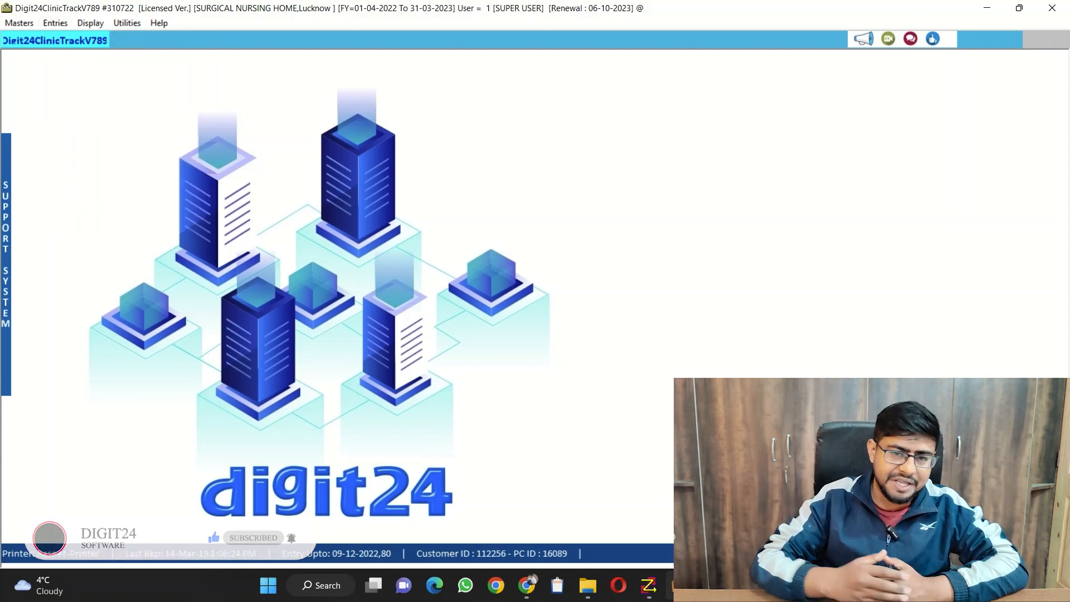